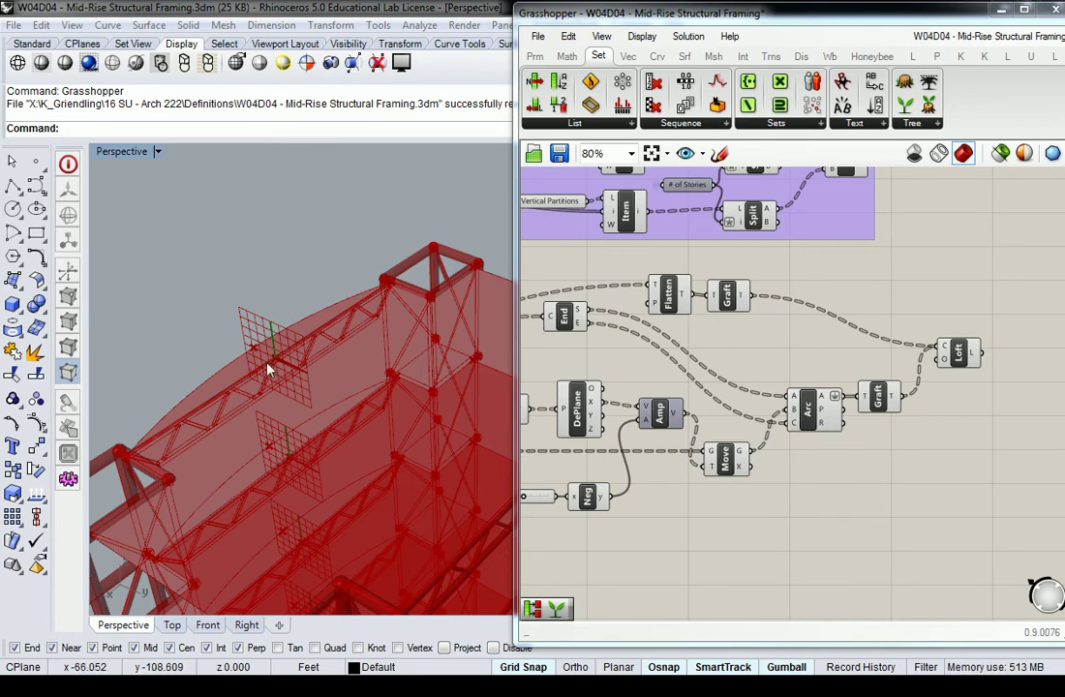
Examine the loft components and trace the definition back to the final solid difference.
{"action": "left_click", "coordinate": [727, 297]}
{"action": "scroll", "coordinate": [747, 334], "scroll_direction": "down", "scroll_amount": 5}
{"action": "scroll", "coordinate": [747, 331], "scroll_direction": "down", "scroll_amount": 3}
{"action": "right_click_drag", "start_coordinate": [658, 327], "coordinate": [719, 288]}
{"action": "scroll", "coordinate": [730, 392], "scroll_direction": "up", "scroll_amount": 7}
{"action": "left_click", "coordinate": [875, 331]}
{"action": "right_click_drag", "start_coordinate": [708, 423], "coordinate": [761, 330]}
{"action": "scroll", "coordinate": [711, 322], "scroll_direction": "down", "scroll_amount": 3}
{"action": "left_click", "coordinate": [794, 294]}
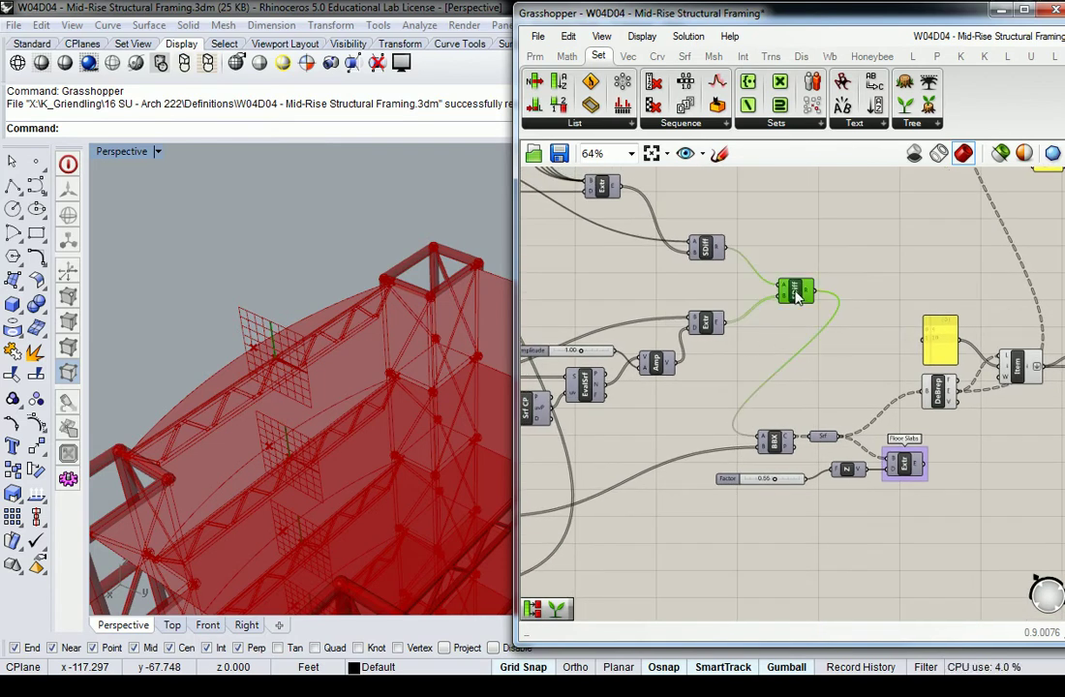
{"action": "scroll", "coordinate": [760, 312], "scroll_direction": "up", "scroll_amount": 3}
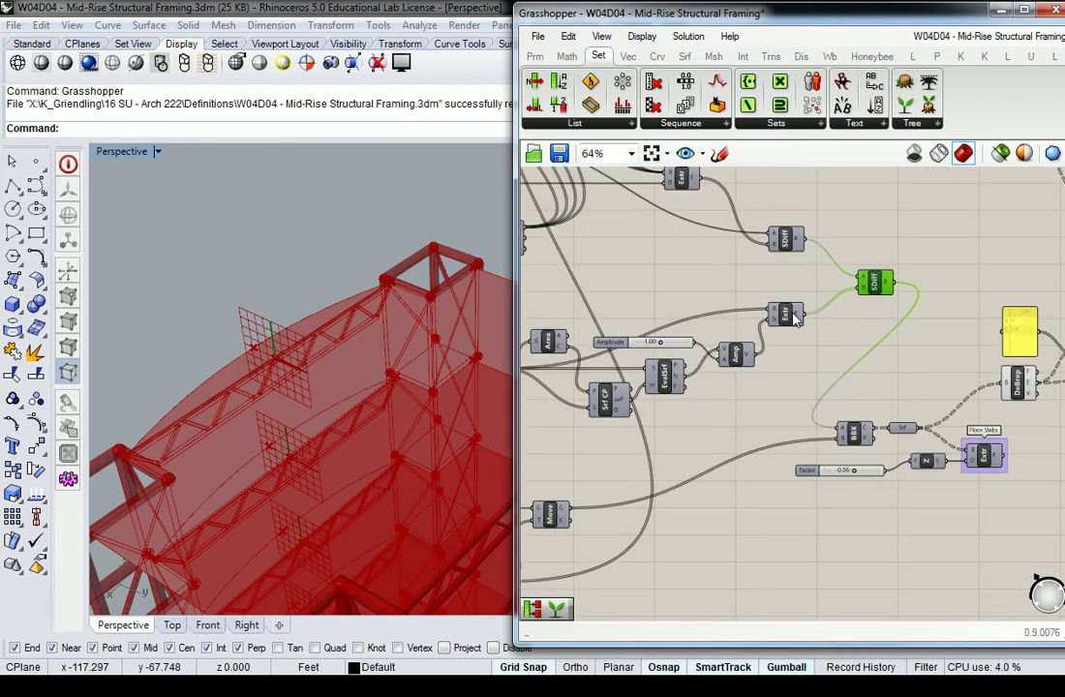
Temporarily preview the extrusion feeding the final solid difference, and hide it again.
{"action": "left_click", "coordinate": [785, 315]}
{"action": "right_click", "coordinate": [787, 318]}
{"action": "left_click", "coordinate": [827, 355]}
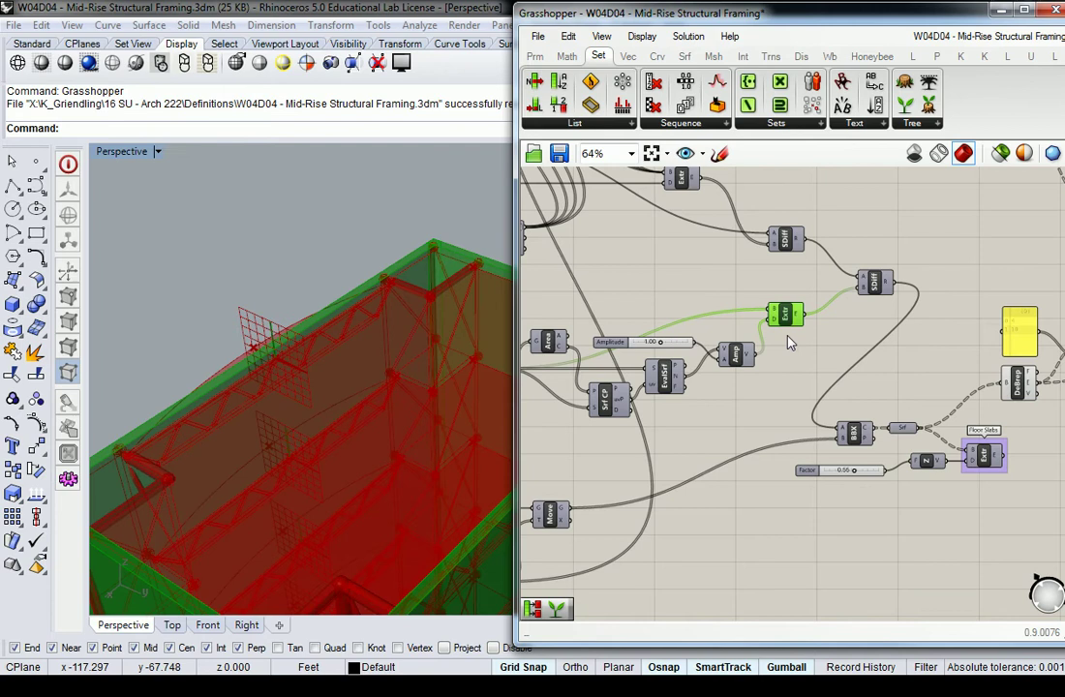
{"action": "right_click", "coordinate": [787, 318]}
{"action": "left_click", "coordinate": [832, 345]}
Survey the massing, partition and structural framing parts of the definition to find the floor slab components.
{"action": "scroll", "coordinate": [613, 263], "scroll_direction": "down", "scroll_amount": 4}
{"action": "scroll", "coordinate": [717, 328], "scroll_direction": "up", "scroll_amount": 5}
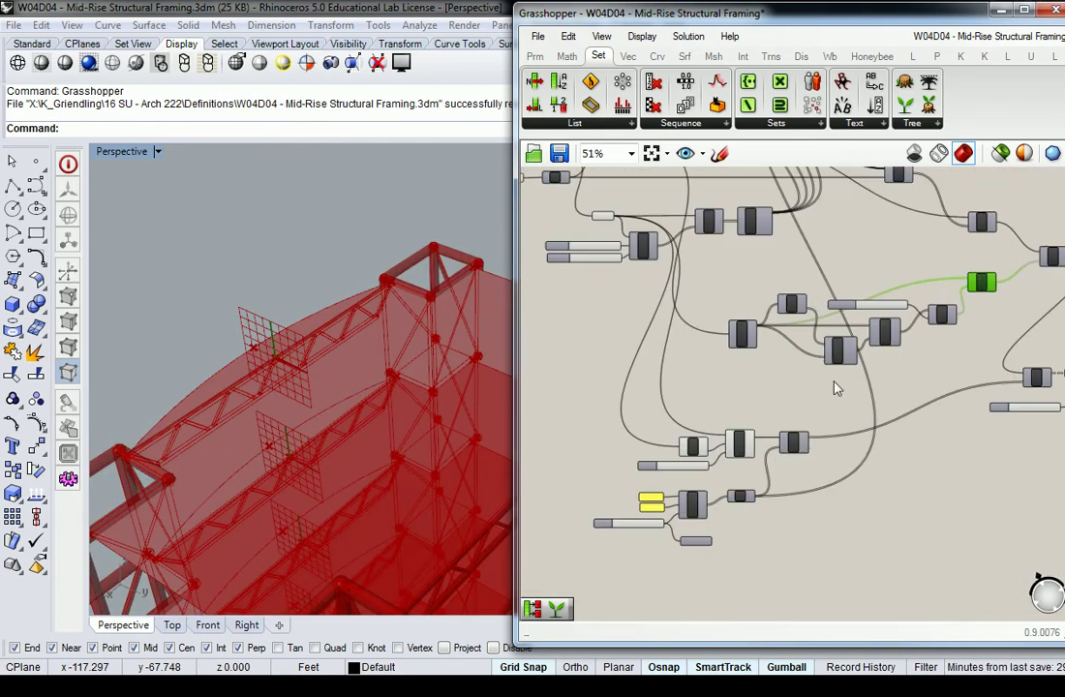
{"action": "scroll", "coordinate": [751, 513], "scroll_direction": "down", "scroll_amount": 2}
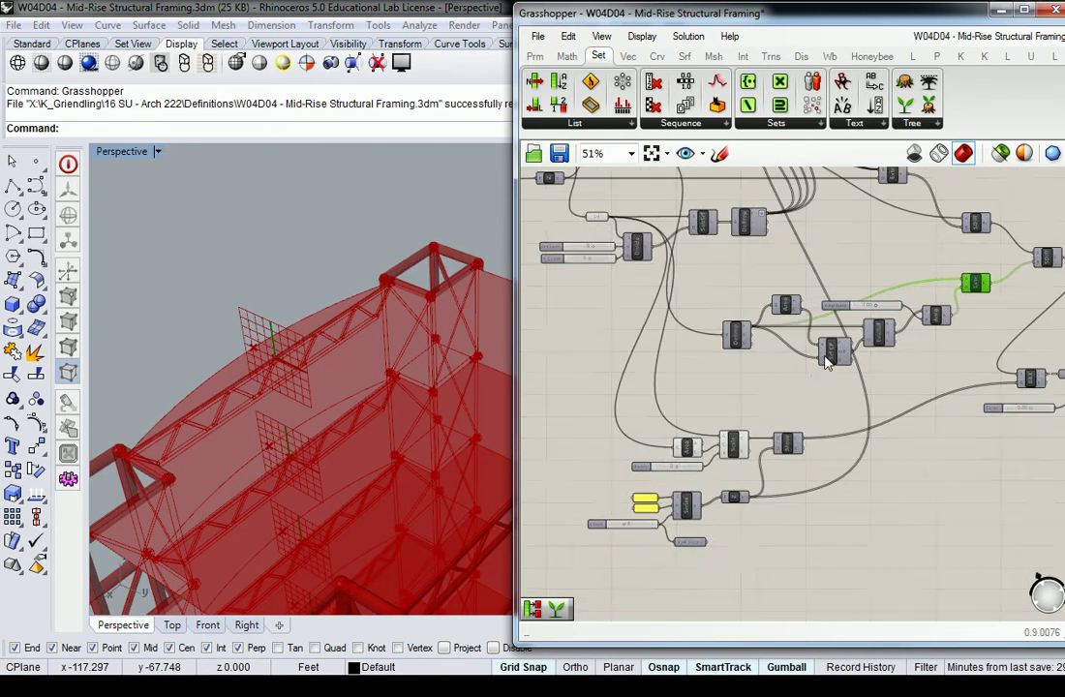
{"action": "scroll", "coordinate": [733, 474], "scroll_direction": "up", "scroll_amount": 3}
{"action": "scroll", "coordinate": [731, 475], "scroll_direction": "down", "scroll_amount": 3}
{"action": "right_click_drag", "start_coordinate": [837, 331], "coordinate": [780, 437]}
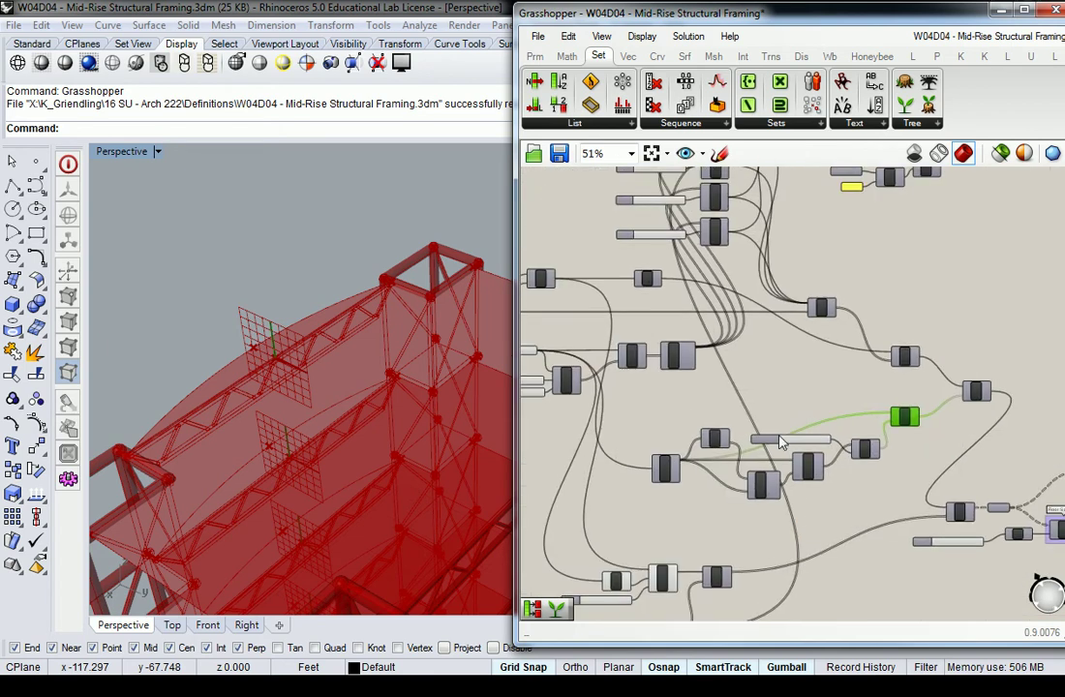
{"action": "right_click_drag", "start_coordinate": [811, 359], "coordinate": [767, 497]}
{"action": "right_click_drag", "start_coordinate": [915, 358], "coordinate": [756, 486]}
{"action": "scroll", "coordinate": [830, 365], "scroll_direction": "down", "scroll_amount": 5}
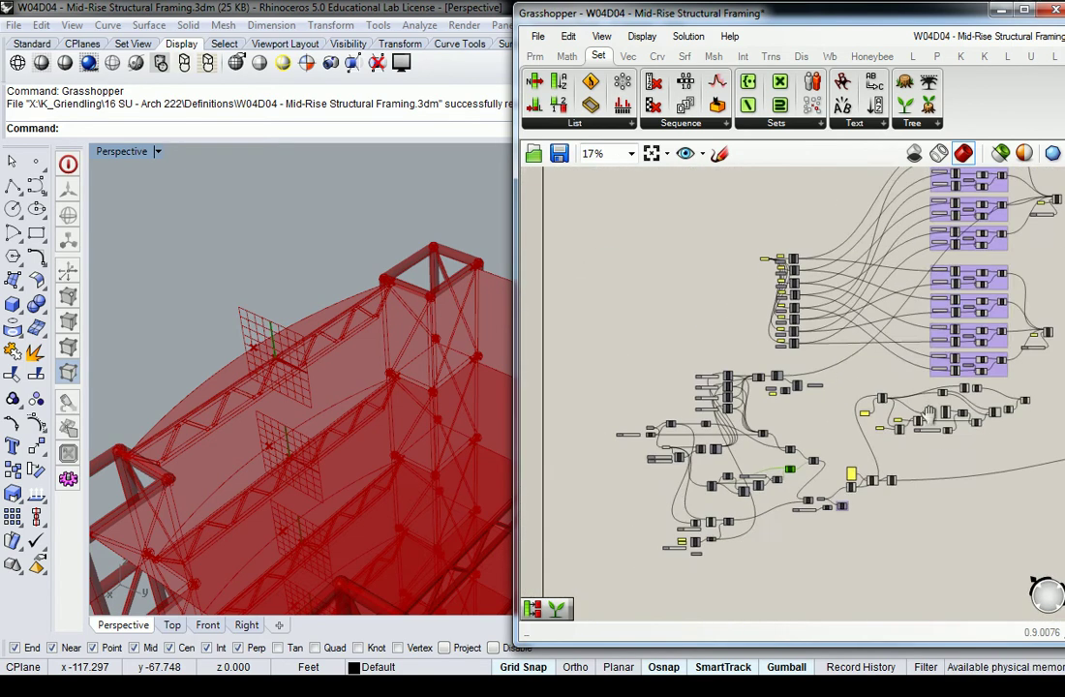
{"action": "right_click_drag", "start_coordinate": [926, 408], "coordinate": [706, 241]}
{"action": "right_click_drag", "start_coordinate": [942, 281], "coordinate": [783, 284]}
{"action": "right_click_drag", "start_coordinate": [425, 347], "coordinate": [365, 312], "text": "shift"}
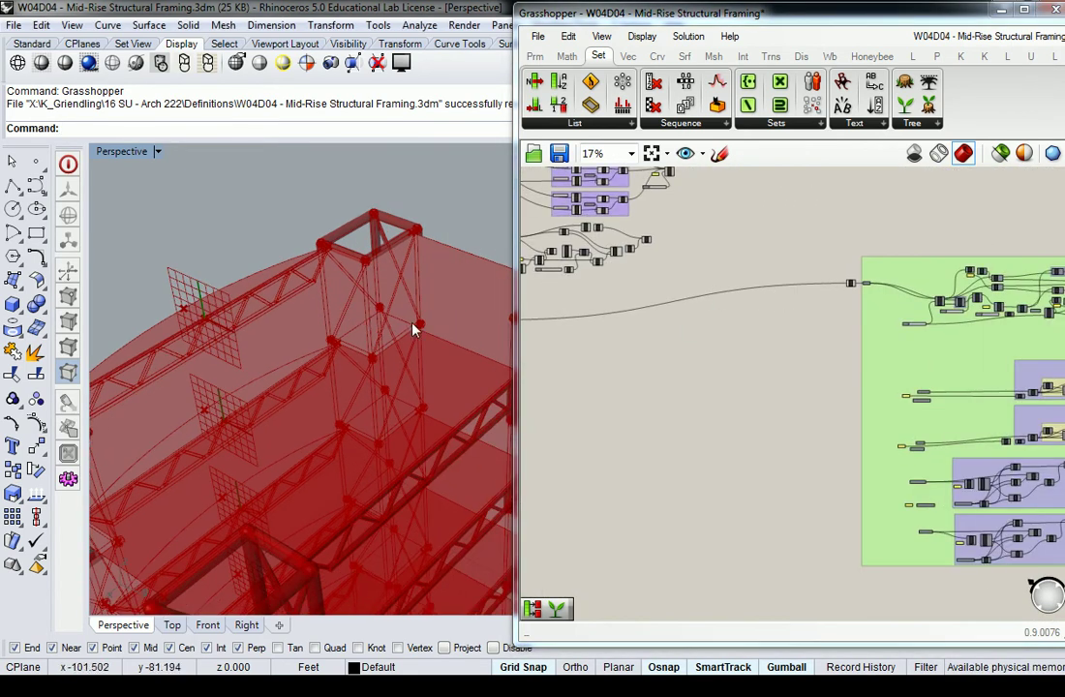
Turn on the preview of the Floor Slabs extrusion and inspect the curved slab edge beside the truss.
{"action": "right_click_drag", "start_coordinate": [630, 356], "coordinate": [981, 328]}
{"action": "scroll", "coordinate": [850, 291], "scroll_direction": "up", "scroll_amount": 4}
{"action": "right_click_drag", "start_coordinate": [692, 411], "coordinate": [869, 387]}
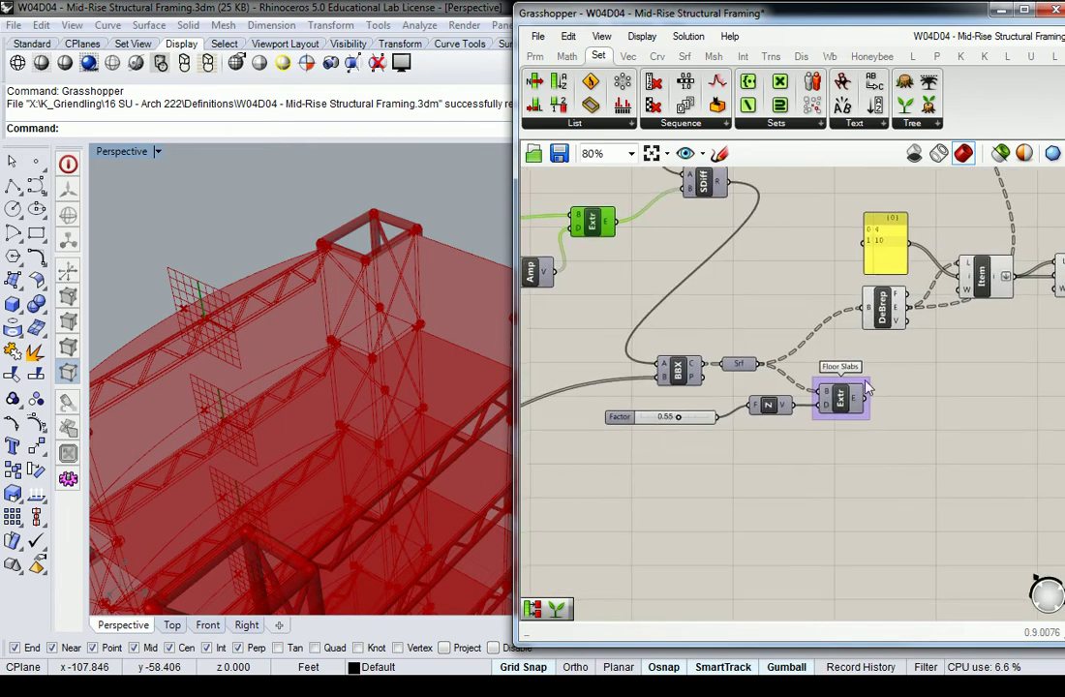
{"action": "left_click", "coordinate": [838, 405]}
{"action": "scroll", "coordinate": [839, 405], "scroll_direction": "up", "scroll_amount": 2}
{"action": "right_click", "coordinate": [840, 401]}
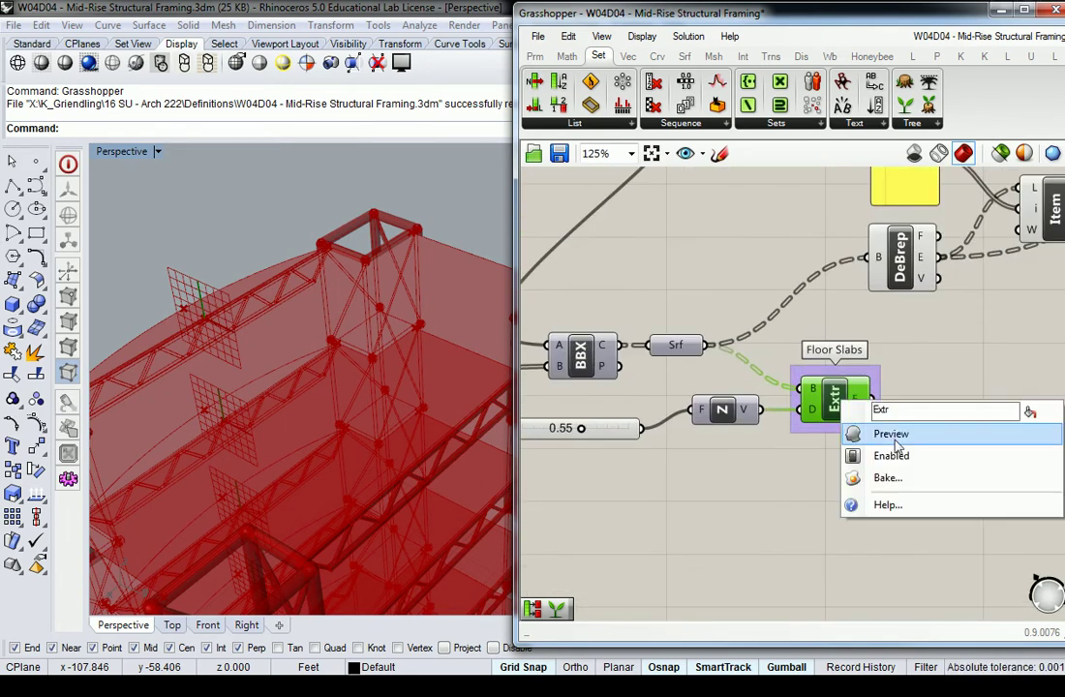
{"action": "left_click", "coordinate": [905, 441]}
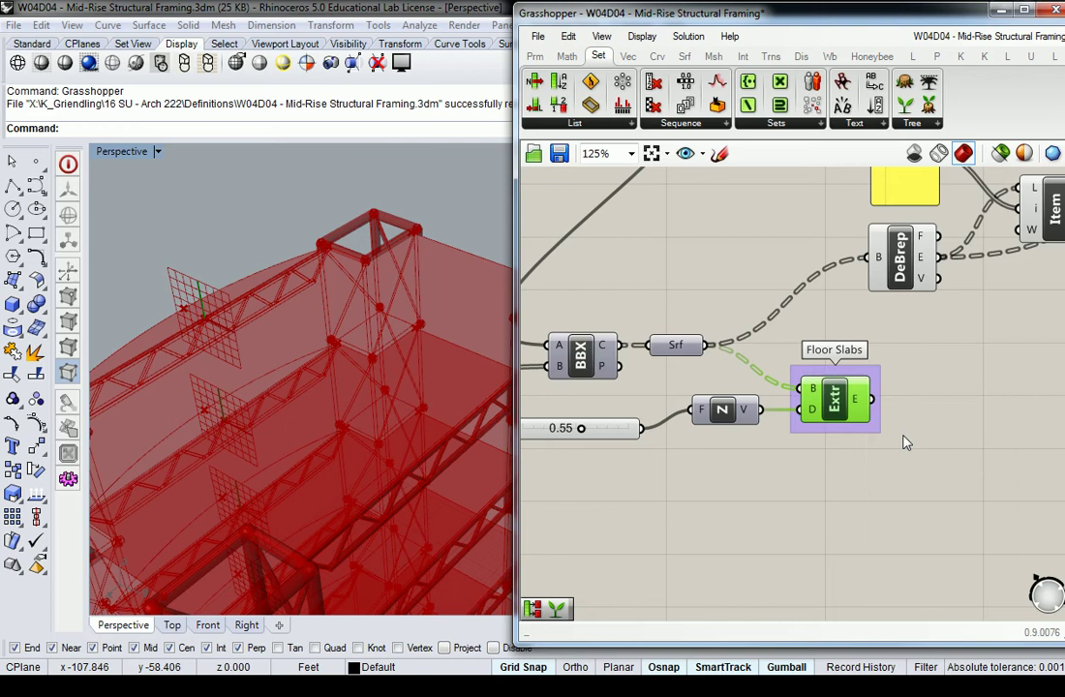
{"action": "left_click", "coordinate": [894, 346]}
{"action": "right_click_drag", "start_coordinate": [413, 302], "coordinate": [287, 345]}
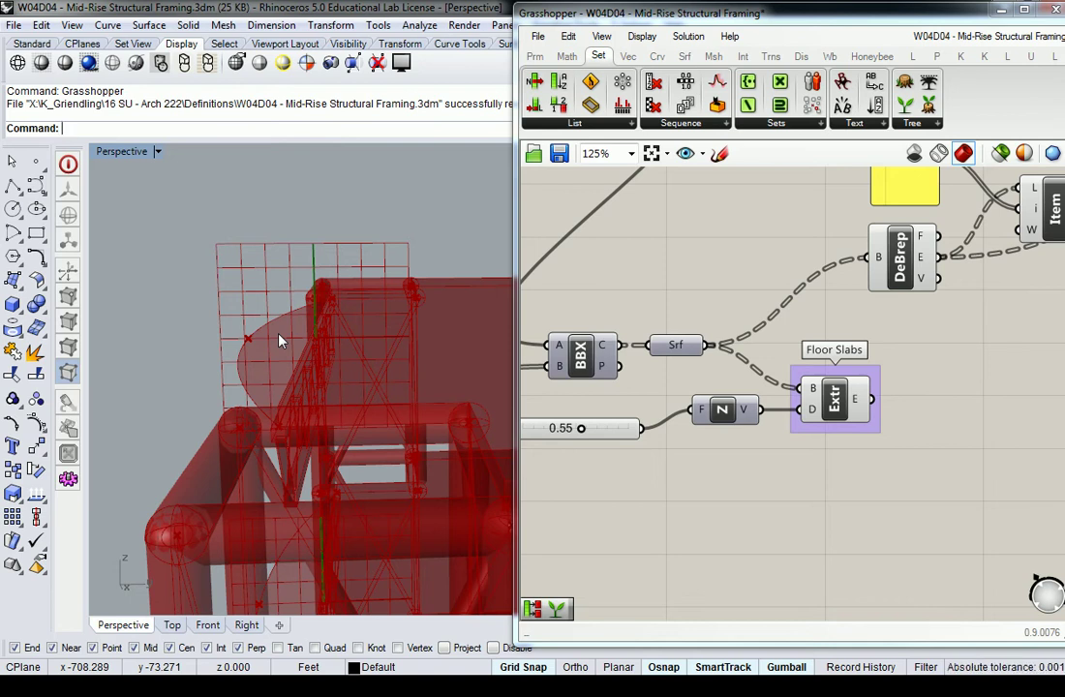
{"action": "right_click_drag", "start_coordinate": [279, 340], "coordinate": [294, 356]}
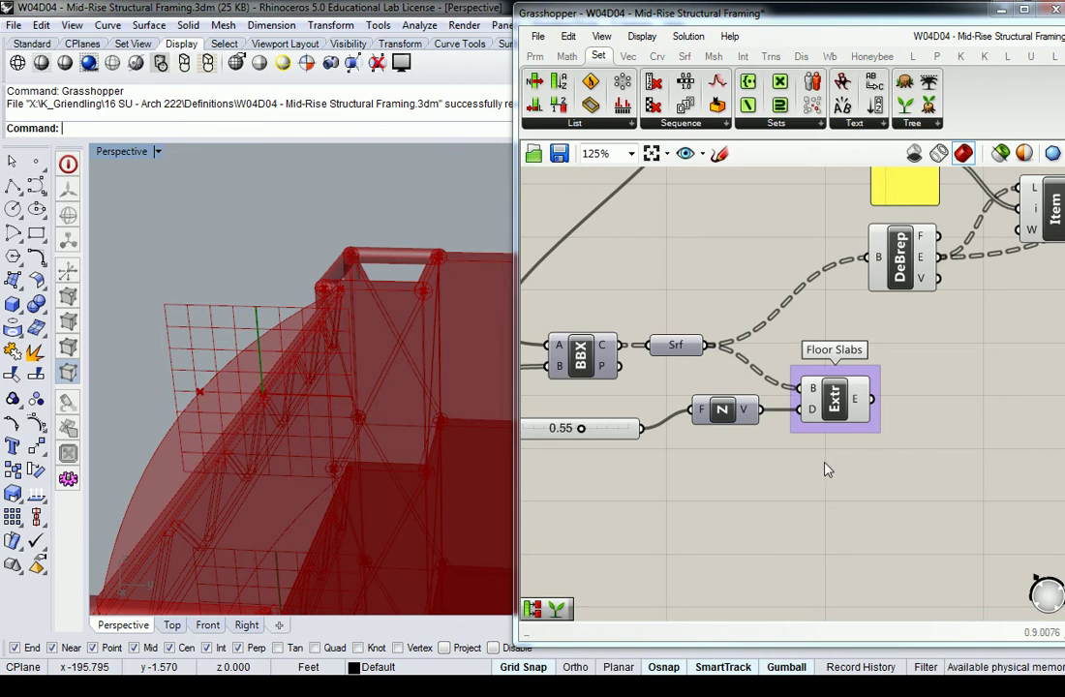
Move the entire definition away from the canvas corner to free space beside it.
{"action": "scroll", "coordinate": [687, 464], "scroll_direction": "down", "scroll_amount": 4}
{"action": "scroll", "coordinate": [801, 410], "scroll_direction": "up", "scroll_amount": 3}
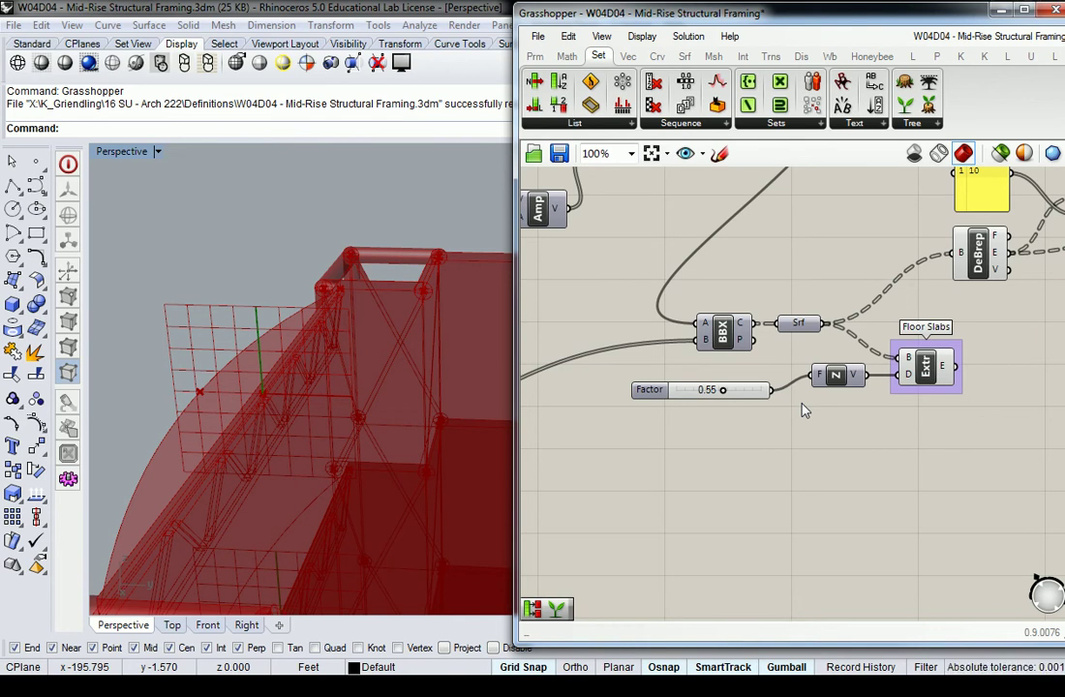
{"action": "scroll", "coordinate": [802, 410], "scroll_direction": "down", "scroll_amount": 8}
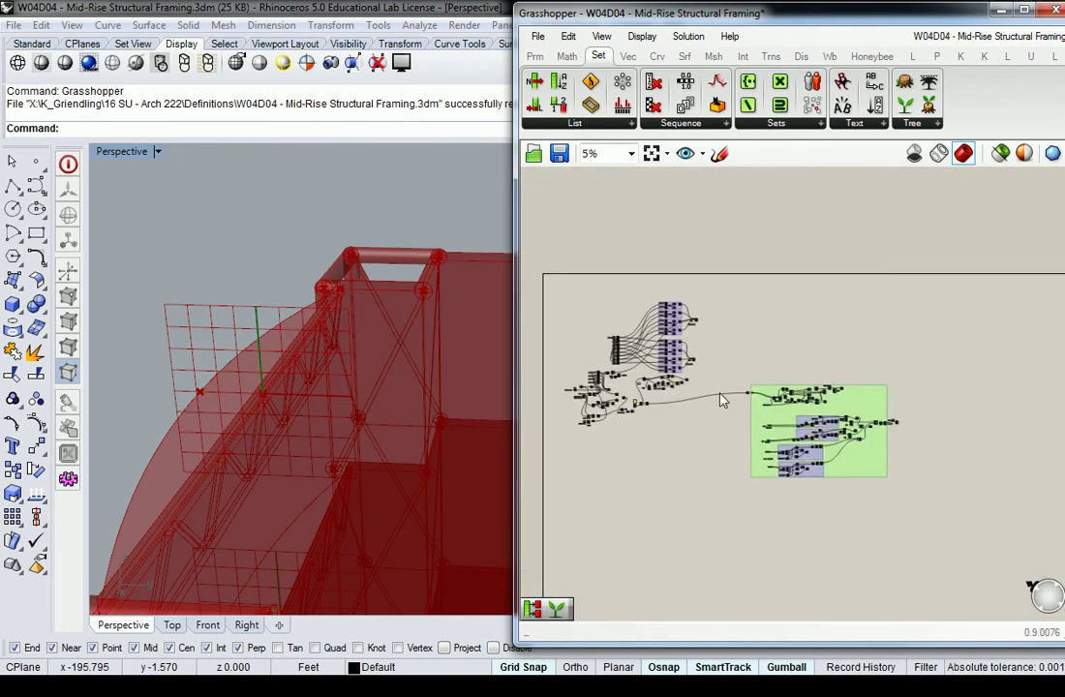
{"action": "left_click_drag", "start_coordinate": [985, 262], "coordinate": [559, 538]}
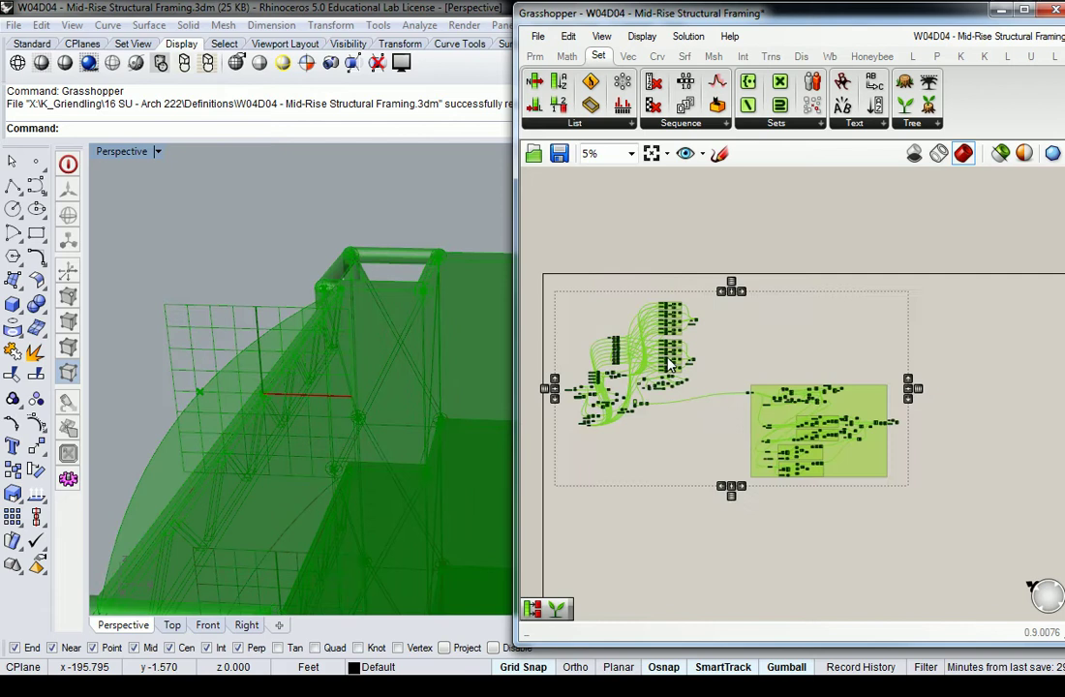
{"action": "left_click_drag", "start_coordinate": [674, 364], "coordinate": [726, 381]}
{"action": "left_click", "coordinate": [643, 452]}
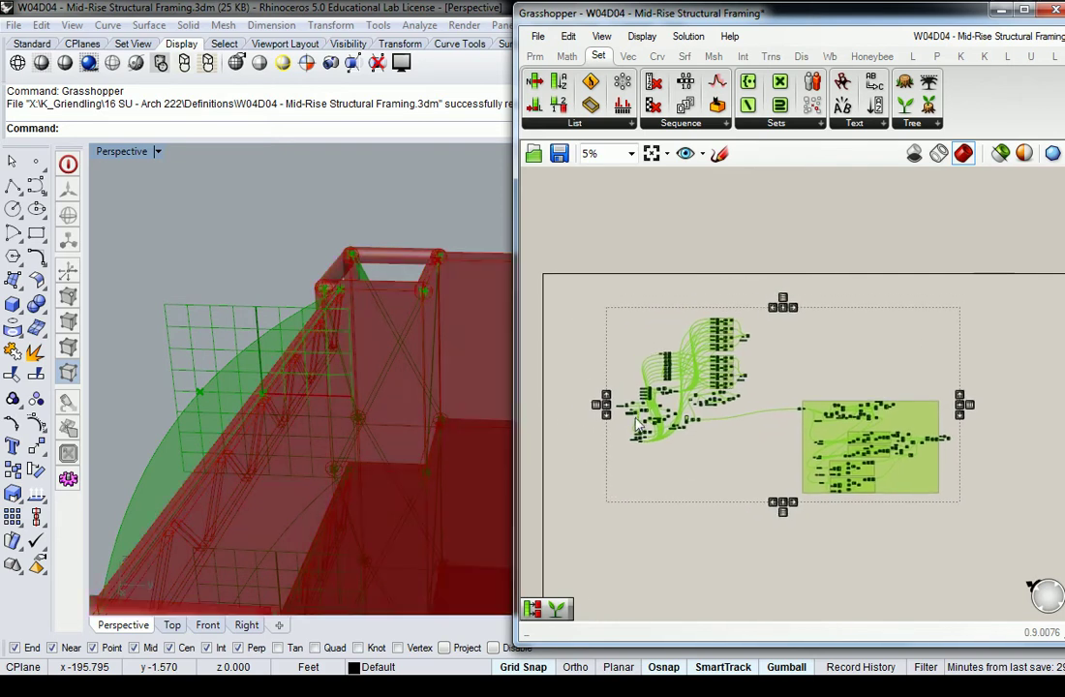
Move the 0.55 Factor slider farther away from the Unit Z component of the Floor Slabs extrusion.
{"action": "scroll", "coordinate": [639, 447], "scroll_direction": "up", "scroll_amount": 5}
{"action": "scroll", "coordinate": [640, 442], "scroll_direction": "up", "scroll_amount": 2}
{"action": "right_click_drag", "start_coordinate": [918, 375], "coordinate": [726, 417]}
{"action": "scroll", "coordinate": [781, 363], "scroll_direction": "up", "scroll_amount": 6}
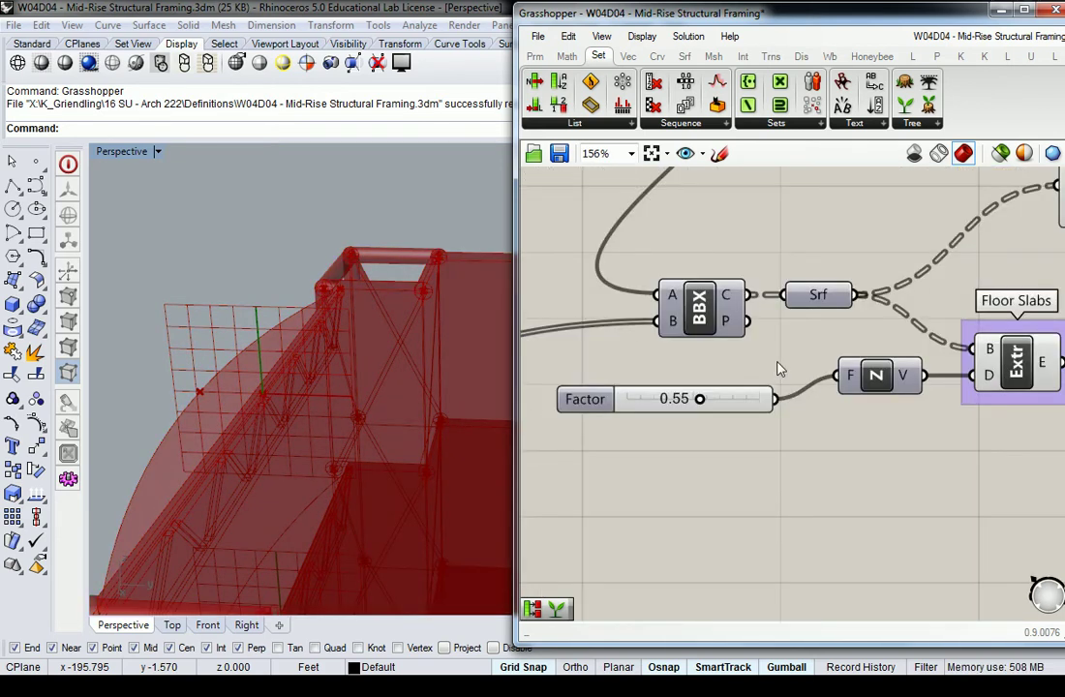
{"action": "left_click_drag", "start_coordinate": [776, 355], "coordinate": [691, 447]}
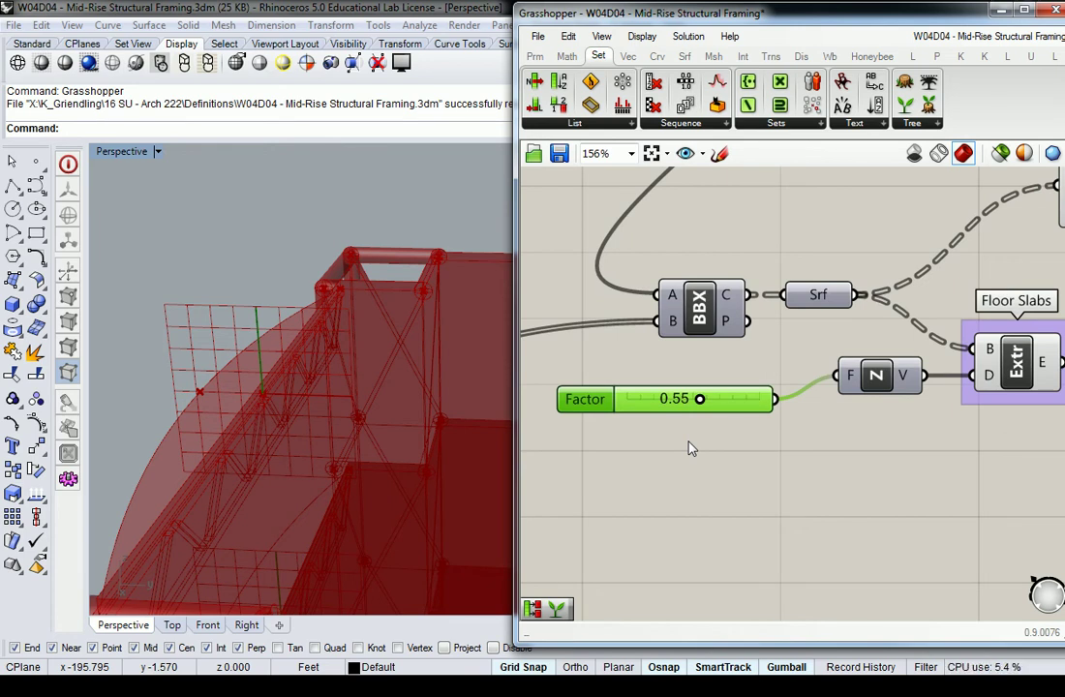
{"action": "right_click_drag", "start_coordinate": [717, 452], "coordinate": [887, 390]}
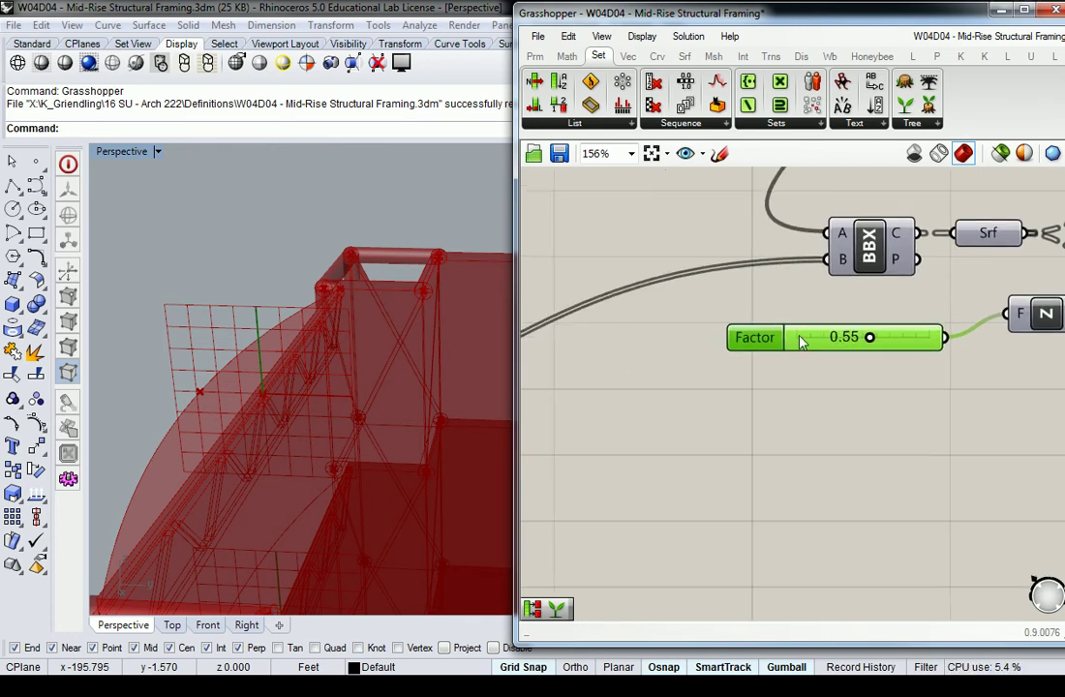
{"action": "left_click_drag", "start_coordinate": [801, 342], "coordinate": [653, 420]}
{"action": "right_click_drag", "start_coordinate": [885, 343], "coordinate": [772, 378]}
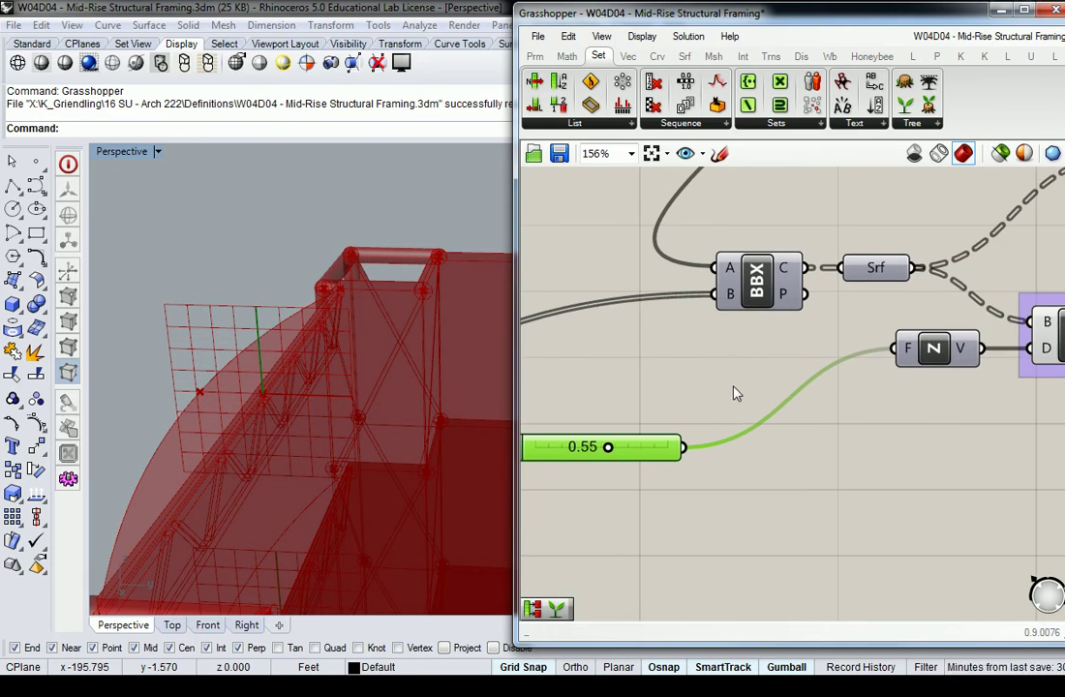
{"action": "left_click", "coordinate": [735, 392]}
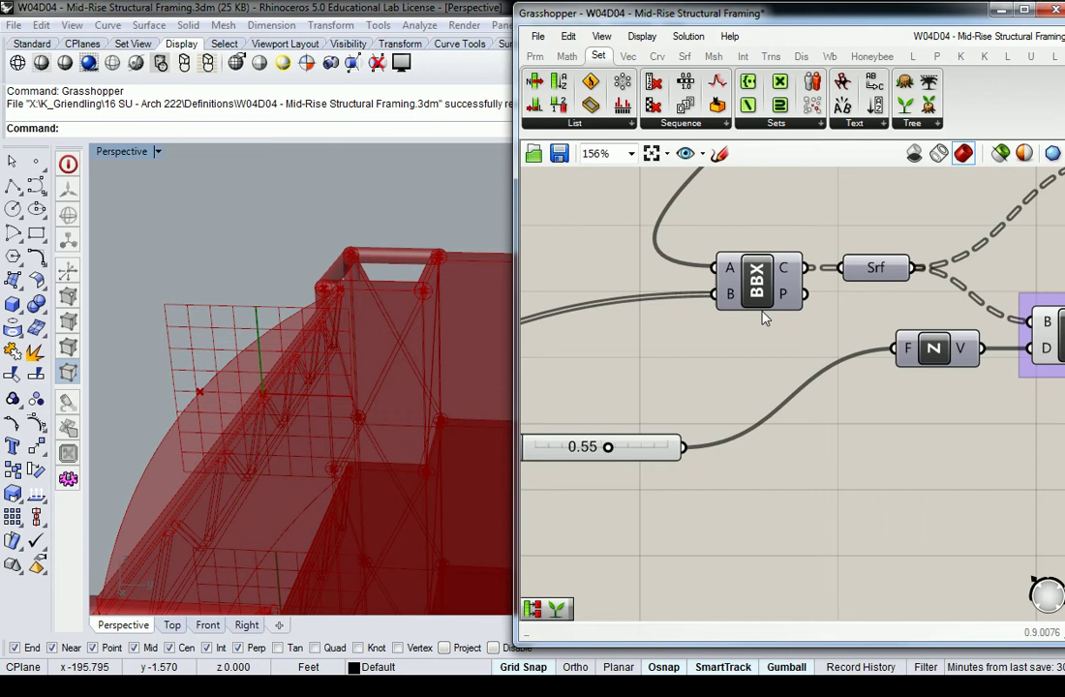
Add a Number parameter fed by the 0.55 slider and name it SLAB THICKNESS.
{"action": "left_click", "coordinate": [539, 58]}
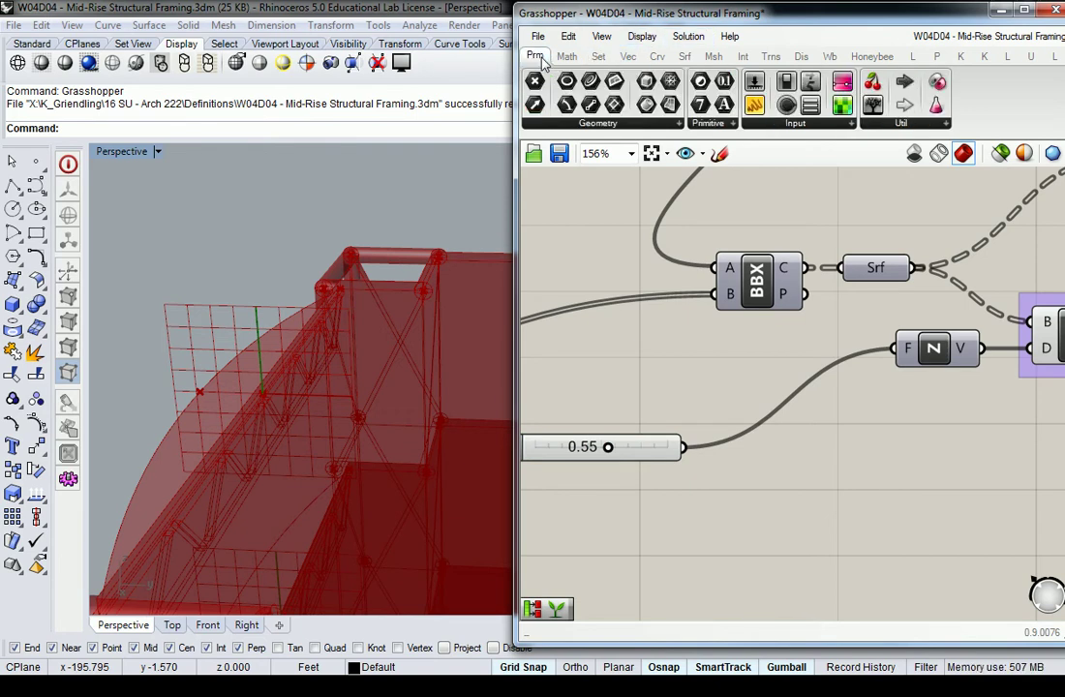
{"action": "left_click", "coordinate": [712, 122]}
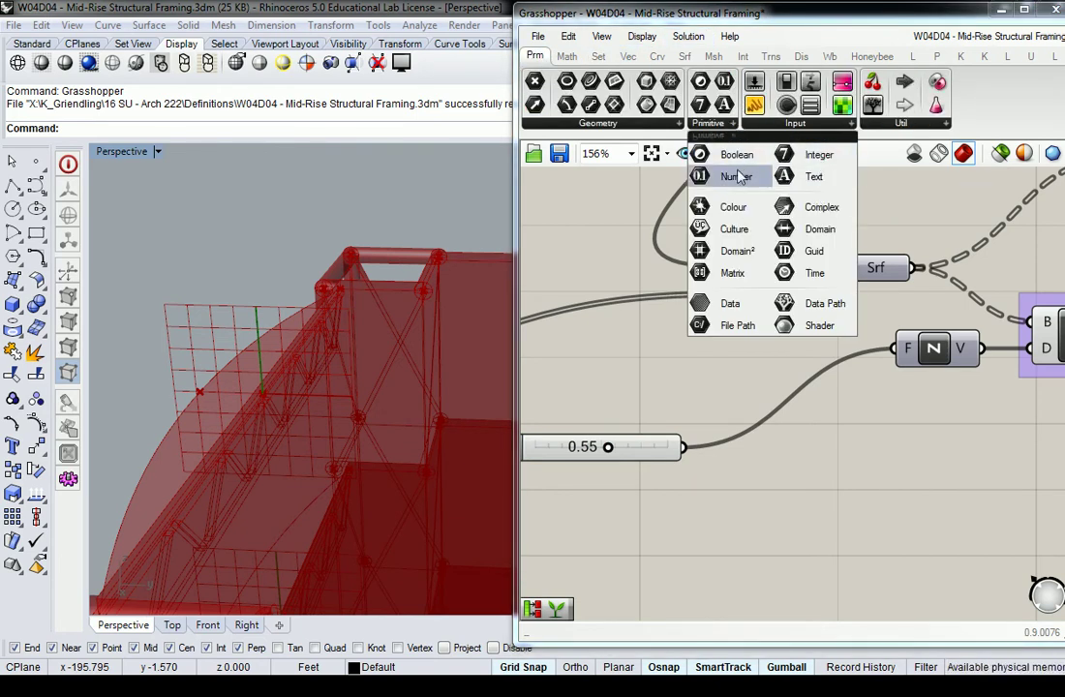
{"action": "left_click_drag", "start_coordinate": [733, 176], "coordinate": [748, 461]}
{"action": "right_click", "coordinate": [749, 461]}
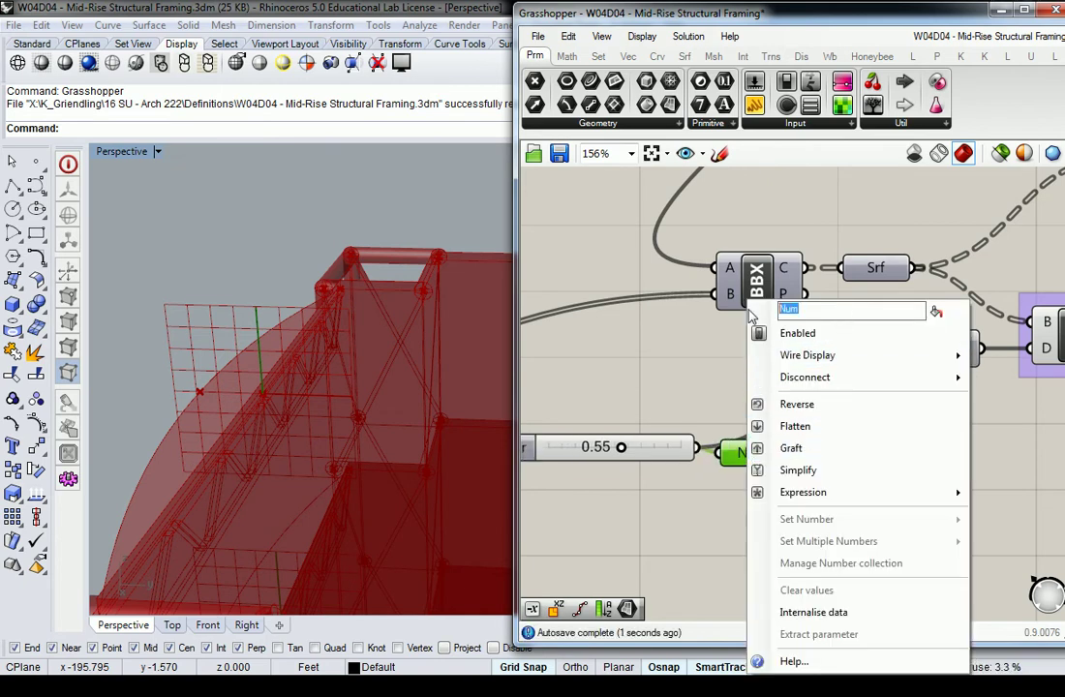
{"action": "type", "text": "SLAB THICKNESS"}
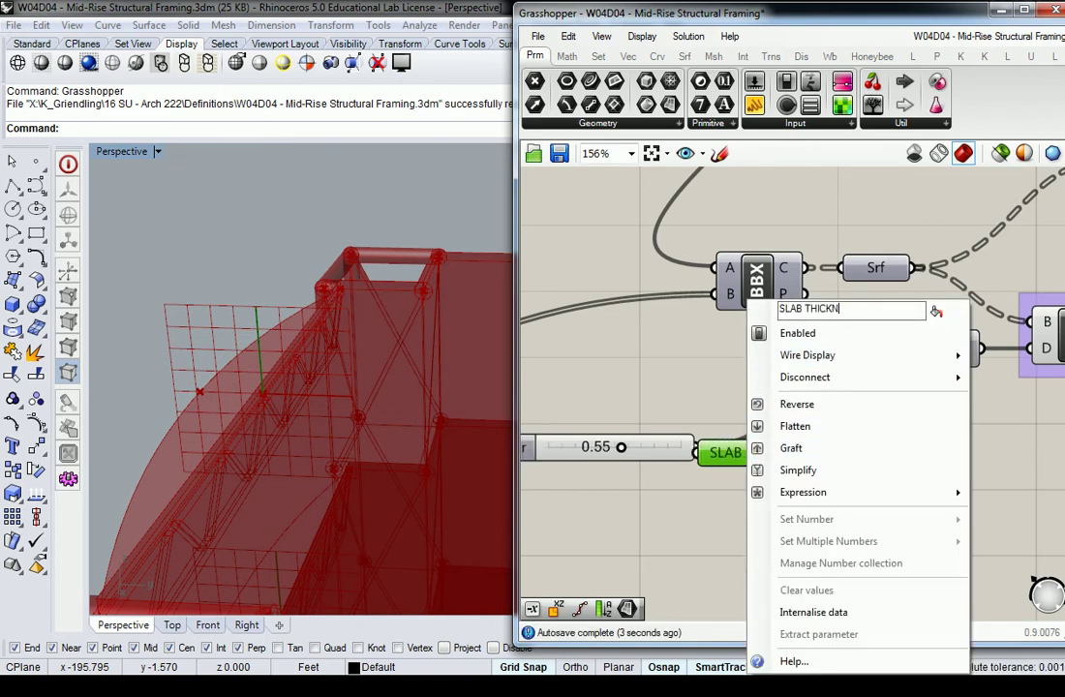
{"action": "left_click", "coordinate": [676, 359]}
Duplicate the SLAB THICKNESS parameter and feed the copy from the original parameter instead of the slider.
{"action": "left_click_drag", "start_coordinate": [736, 455], "coordinate": [992, 499]}
{"action": "key", "text": "ctrl+c"}
{"action": "key", "text": "ctrl+v"}
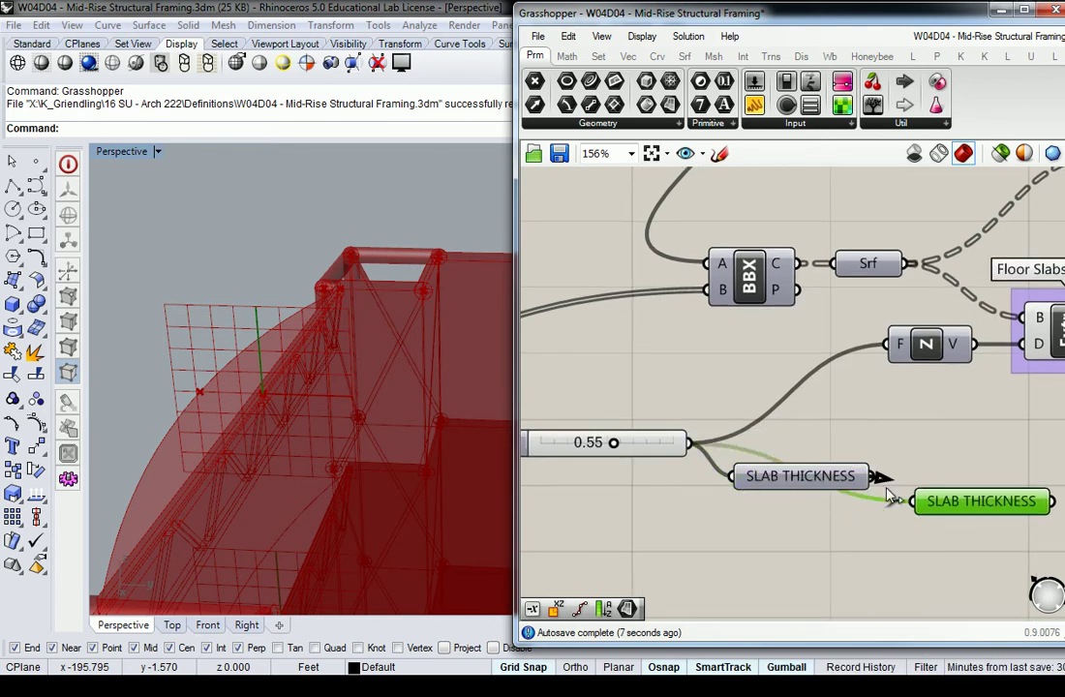
{"action": "right_click", "coordinate": [925, 500]}
{"action": "left_click", "coordinate": [784, 362]}
{"action": "scroll", "coordinate": [786, 362], "scroll_direction": "down", "scroll_amount": 1}
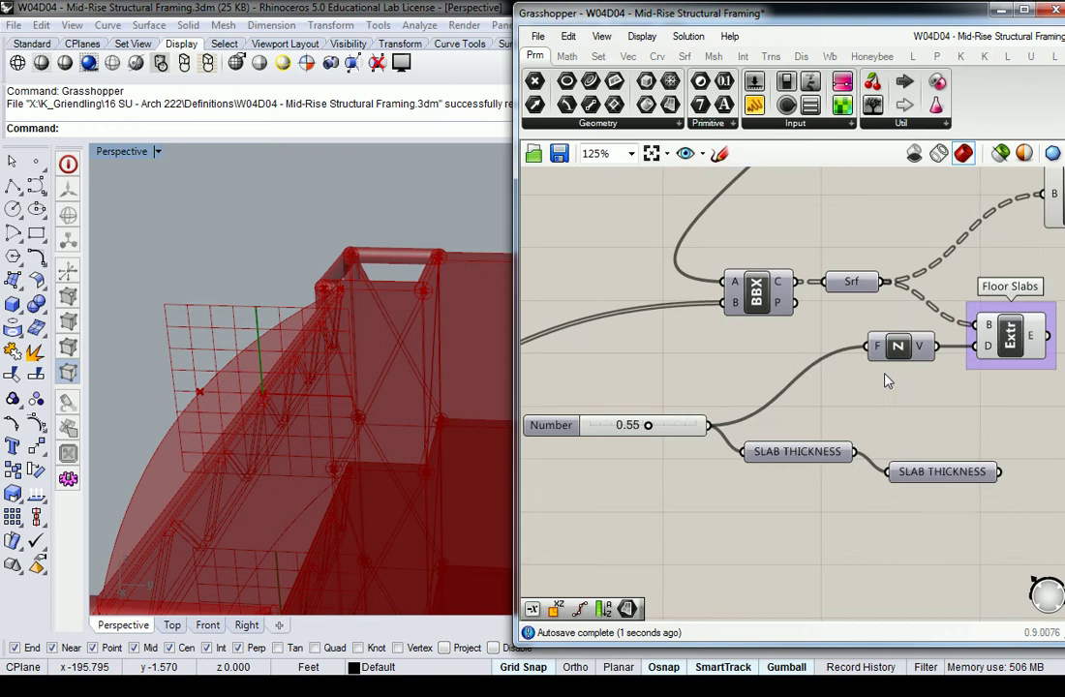
Set the wire display of the second SLAB THICKNESS parameter to Hidden.
{"action": "right_click_drag", "start_coordinate": [916, 442], "coordinate": [727, 359]}
{"action": "right_click", "coordinate": [712, 392]}
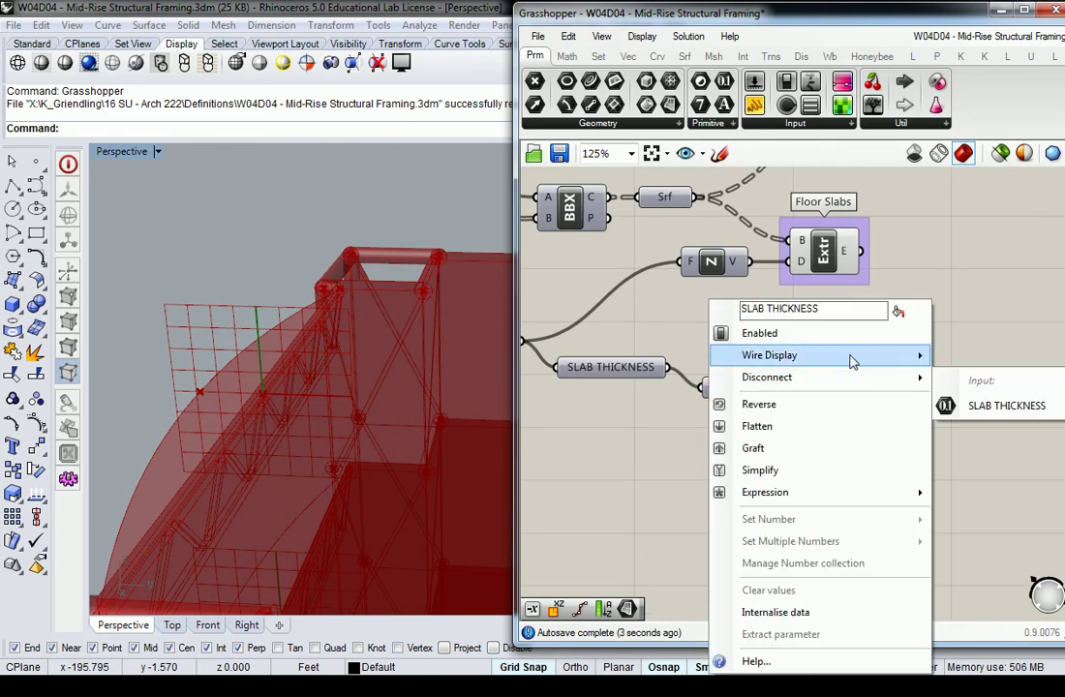
{"action": "mouse_move", "coordinate": [871, 355]}
{"action": "left_click", "coordinate": [967, 396]}
{"action": "right_click_drag", "start_coordinate": [634, 345], "coordinate": [844, 363]}
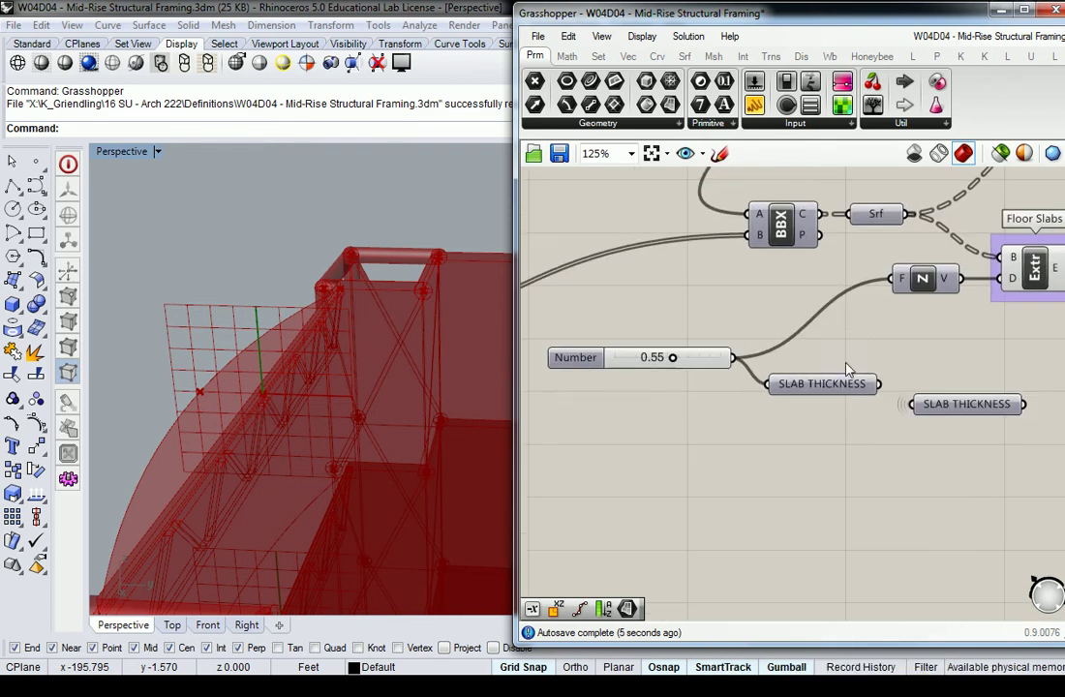
Place the second SLAB THICKNESS parameter beside the Unit Z component and wire it into the F input, replacing the slider.
{"action": "scroll", "coordinate": [824, 385], "scroll_direction": "down", "scroll_amount": 1}
{"action": "left_click", "coordinate": [938, 394]}
{"action": "left_click_drag", "start_coordinate": [923, 387], "coordinate": [792, 296]}
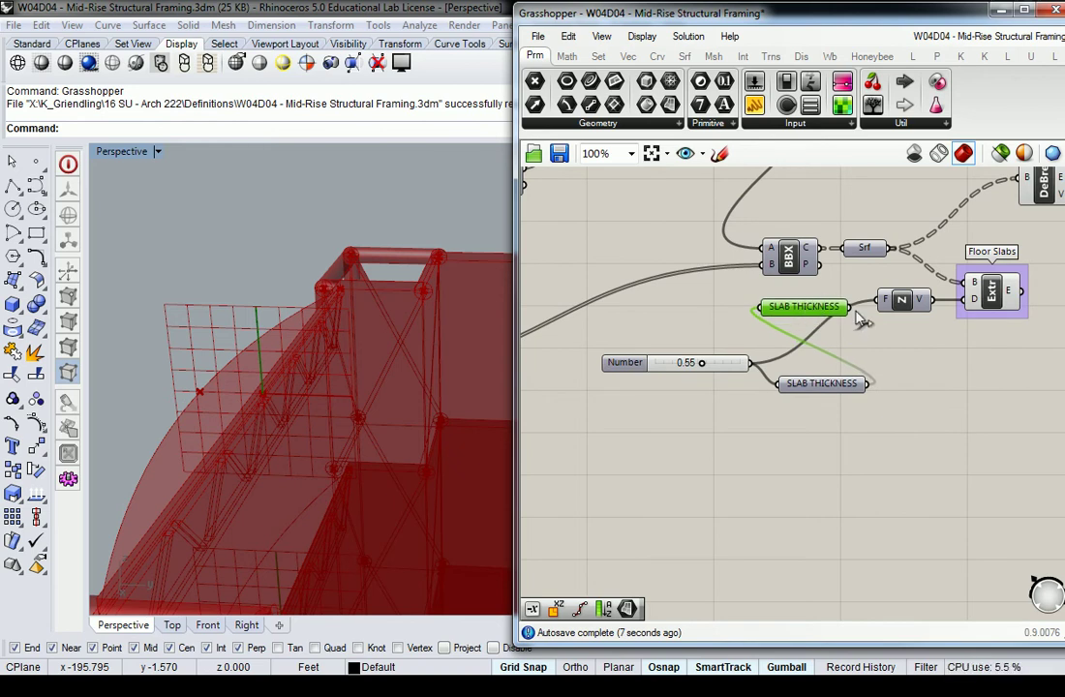
{"action": "left_click", "coordinate": [890, 329]}
Move the 0.55 slider and its SLAB THICKNESS parameter together to the empty upper-left corner of the canvas.
{"action": "scroll", "coordinate": [997, 351], "scroll_direction": "down", "scroll_amount": 3}
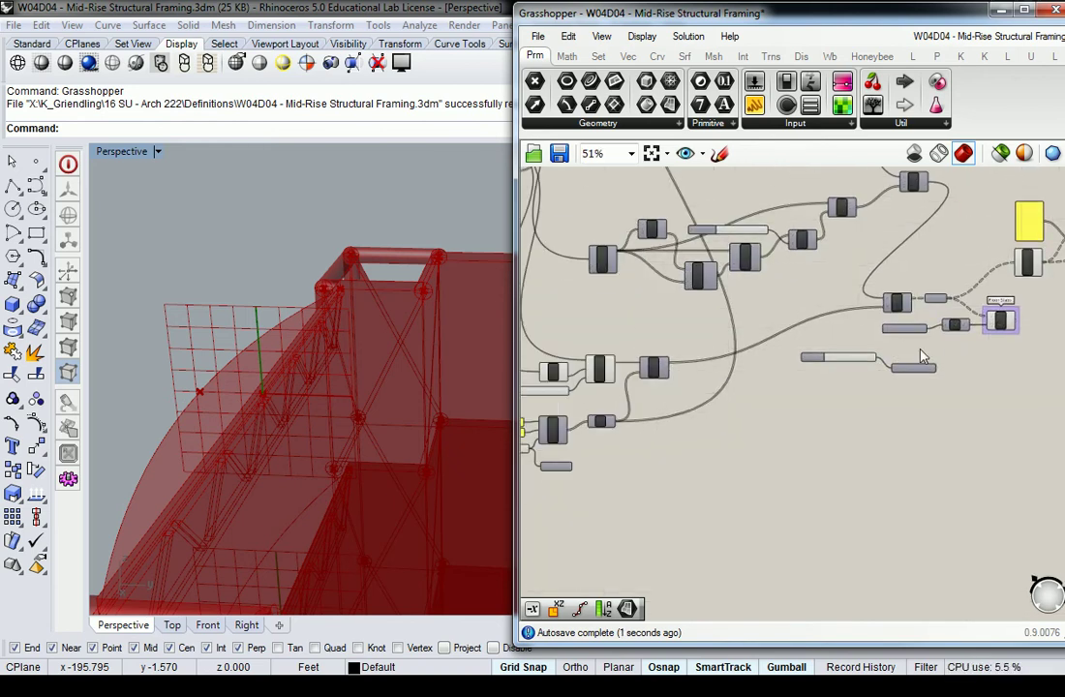
{"action": "left_click_drag", "start_coordinate": [949, 344], "coordinate": [802, 408]}
{"action": "scroll", "coordinate": [854, 400], "scroll_direction": "down", "scroll_amount": 4}
{"action": "scroll", "coordinate": [864, 392], "scroll_direction": "down", "scroll_amount": 4}
{"action": "right_click_drag", "start_coordinate": [864, 392], "coordinate": [892, 433]}
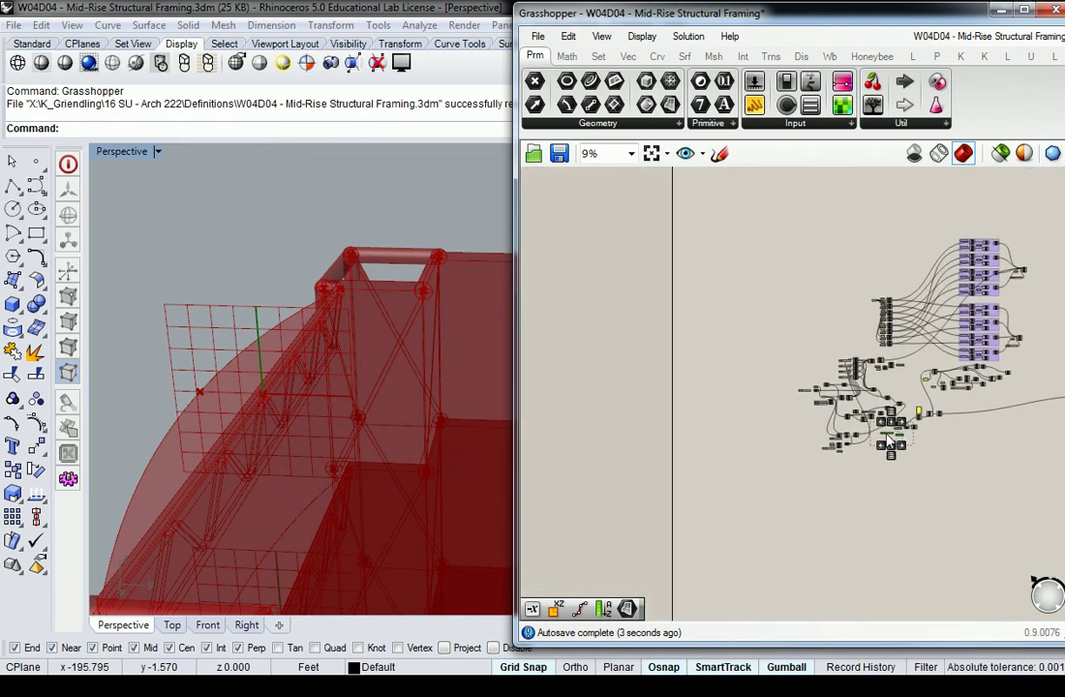
{"action": "left_click_drag", "start_coordinate": [885, 434], "coordinate": [712, 208]}
{"action": "right_click_drag", "start_coordinate": [712, 210], "coordinate": [740, 361]}
{"action": "scroll", "coordinate": [739, 361], "scroll_direction": "up", "scroll_amount": 3}
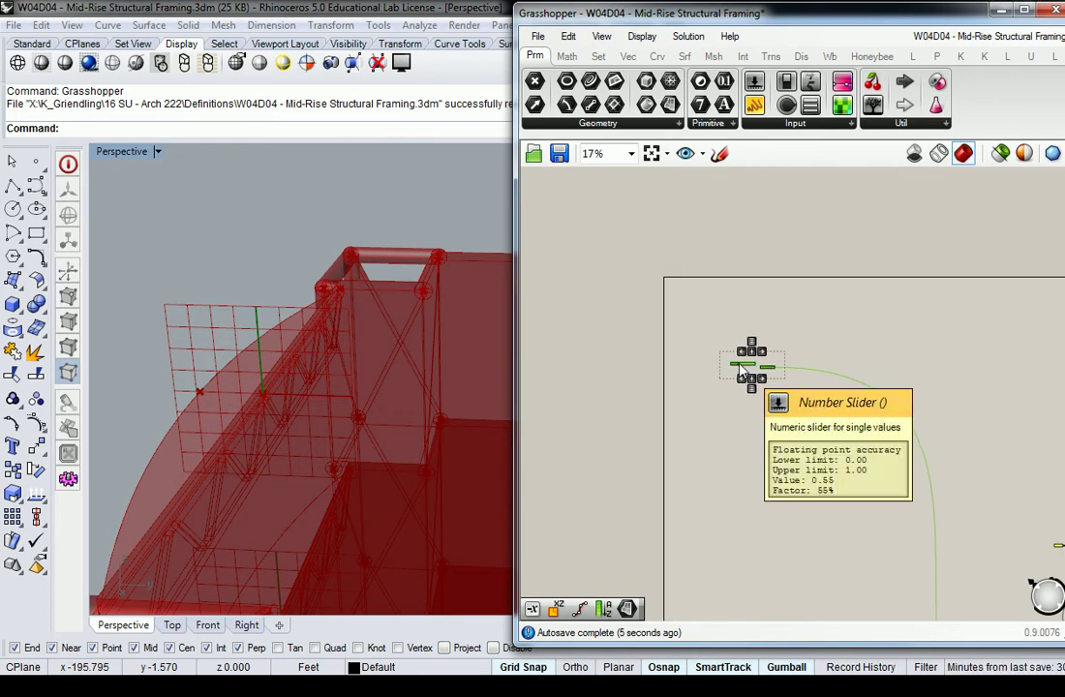
{"action": "left_click_drag", "start_coordinate": [743, 364], "coordinate": [692, 300]}
{"action": "scroll", "coordinate": [711, 300], "scroll_direction": "up", "scroll_amount": 4}
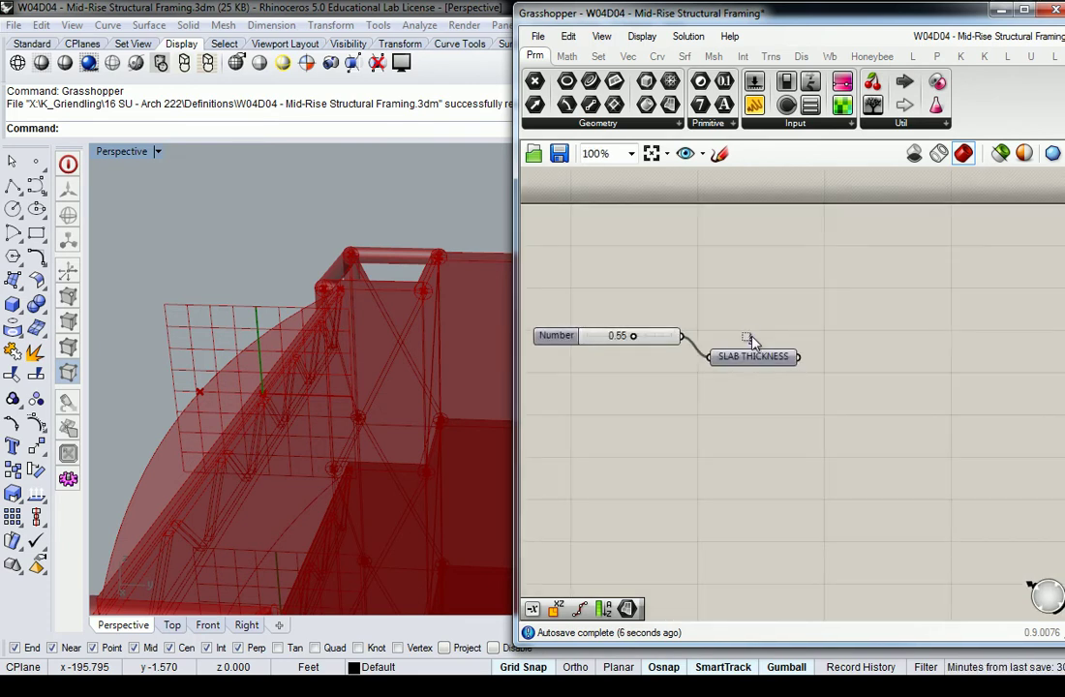
Align the SLAB THICKNESS parameter in a straight line with the 0.55 slider that feeds it.
{"action": "left_click_drag", "start_coordinate": [745, 356], "coordinate": [731, 337]}
{"action": "right_click_drag", "start_coordinate": [554, 327], "coordinate": [700, 337]}
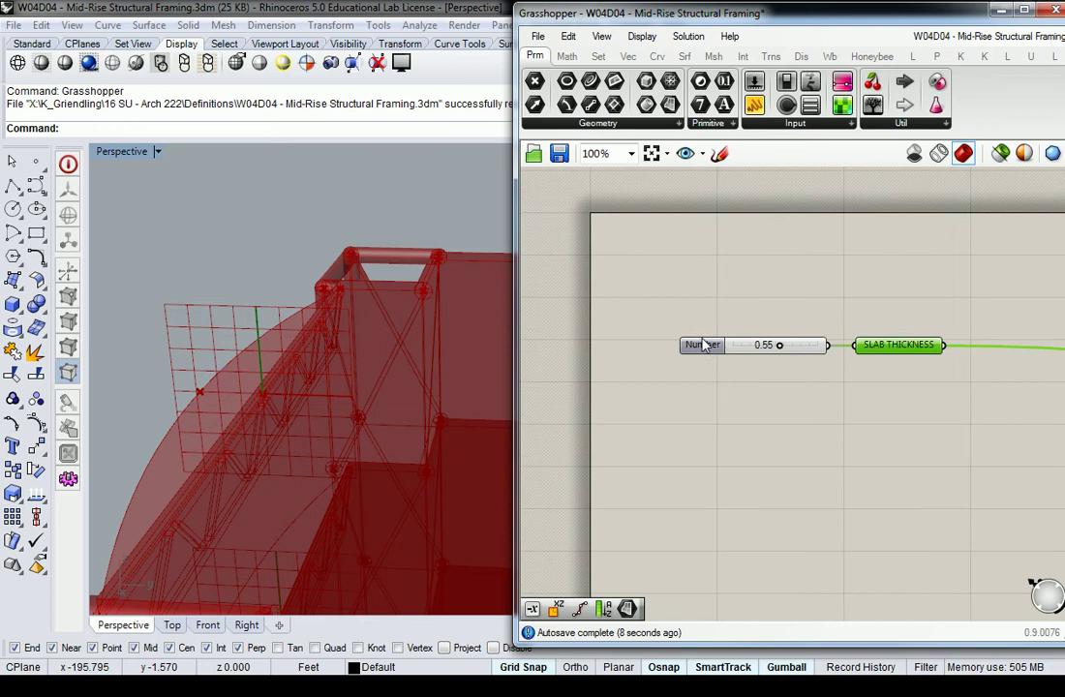
{"action": "scroll", "coordinate": [700, 337], "scroll_direction": "up", "scroll_amount": 2}
{"action": "scroll", "coordinate": [777, 372], "scroll_direction": "down", "scroll_amount": 1}
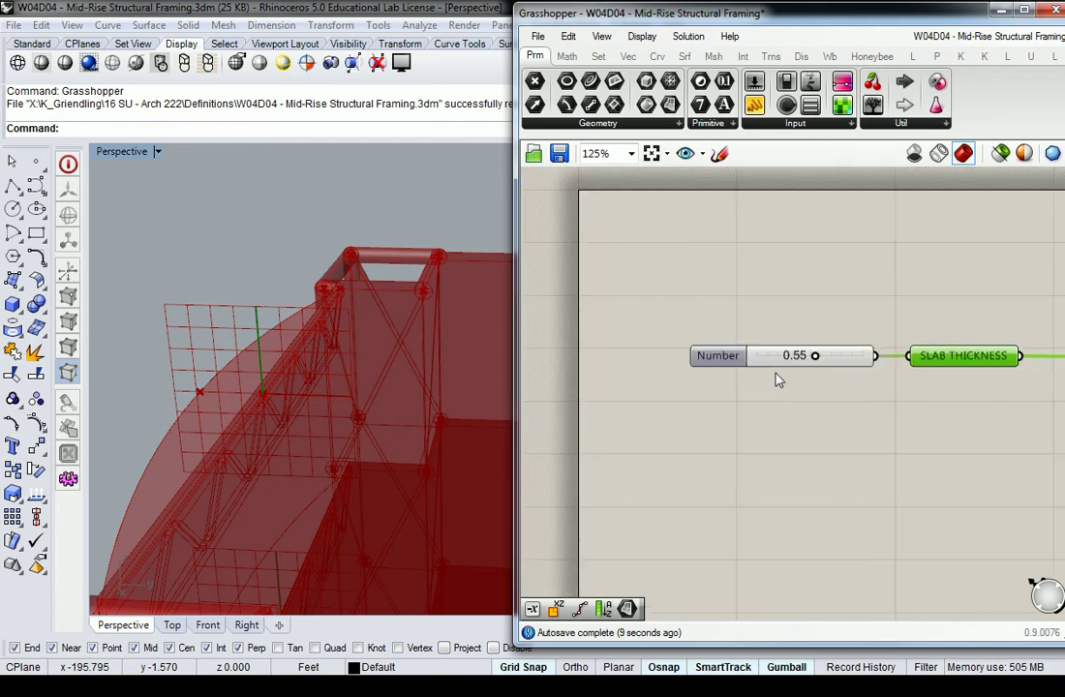
{"action": "left_click", "coordinate": [753, 314]}
{"action": "right_click_drag", "start_coordinate": [754, 313], "coordinate": [729, 322]}
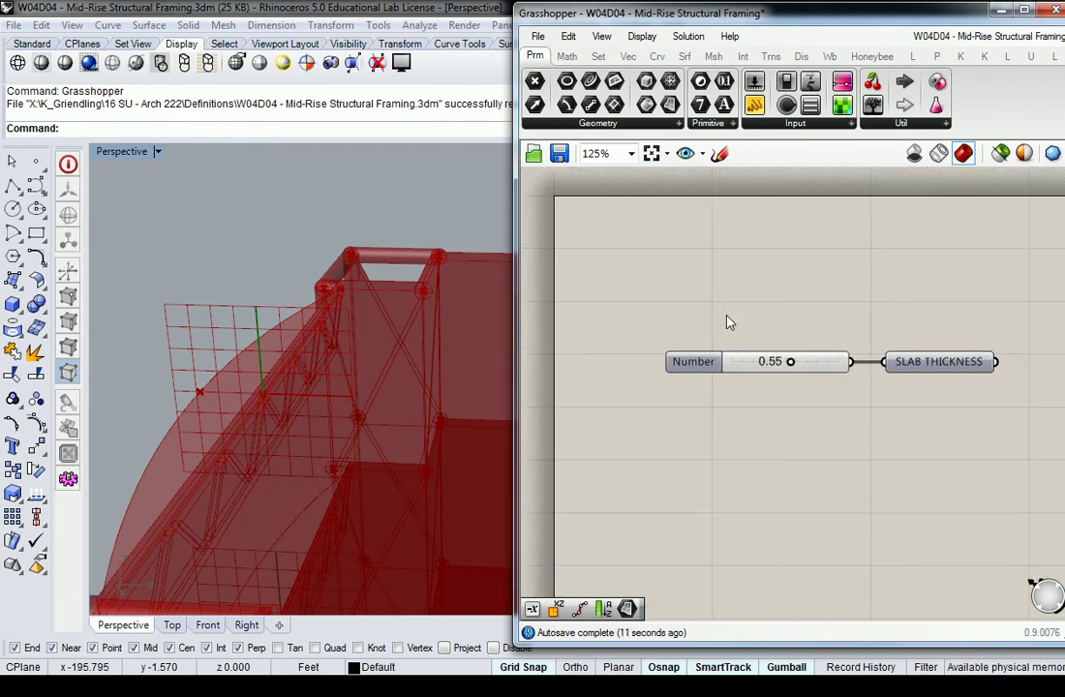
Name the 0.55 number slider SLAB THICKNESS.
{"action": "double_click", "coordinate": [692, 364]}
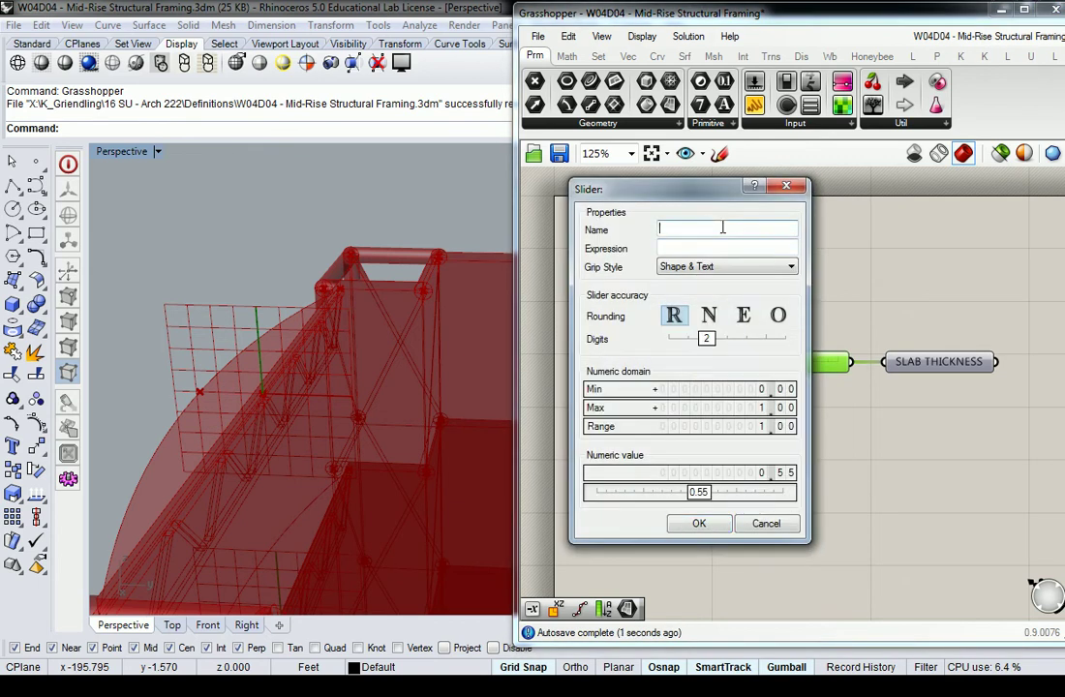
{"action": "type", "text": "SLAB THICK"}
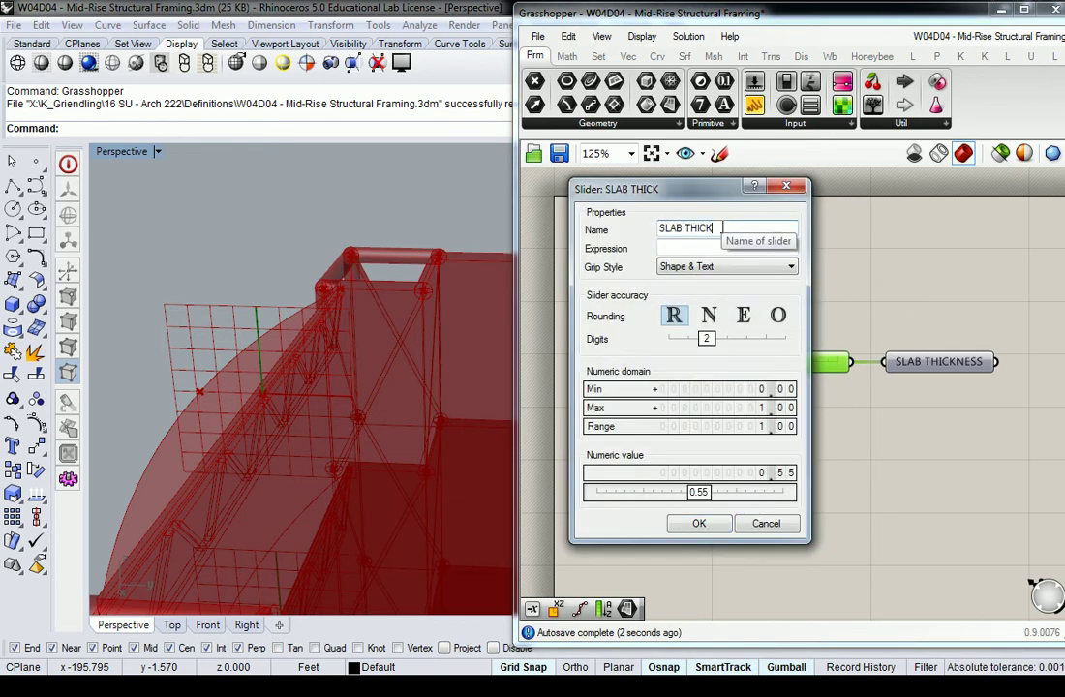
{"action": "type", "text": "NESS"}
{"action": "left_click", "coordinate": [700, 522]}
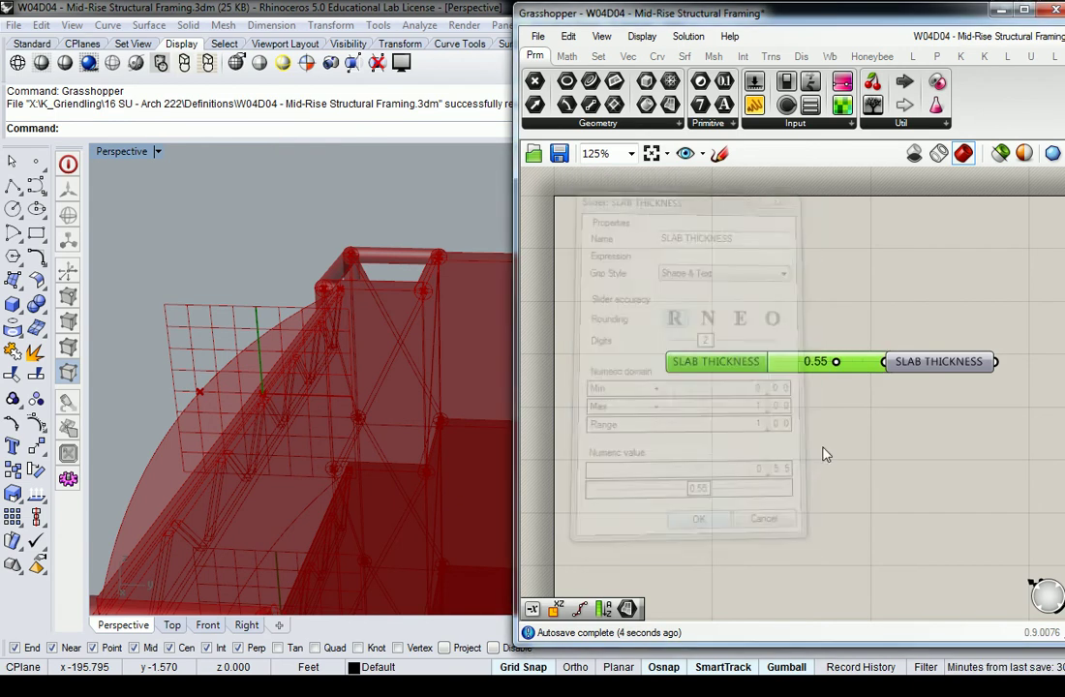
Move the SLAB THICKNESS parameter away from the lengthened slider so the two no longer overlap.
{"action": "right_click_drag", "start_coordinate": [985, 307], "coordinate": [851, 315]}
{"action": "left_click_drag", "start_coordinate": [821, 368], "coordinate": [852, 368]}
{"action": "left_click", "coordinate": [832, 307]}
{"action": "scroll", "coordinate": [779, 372], "scroll_direction": "down", "scroll_amount": 2}
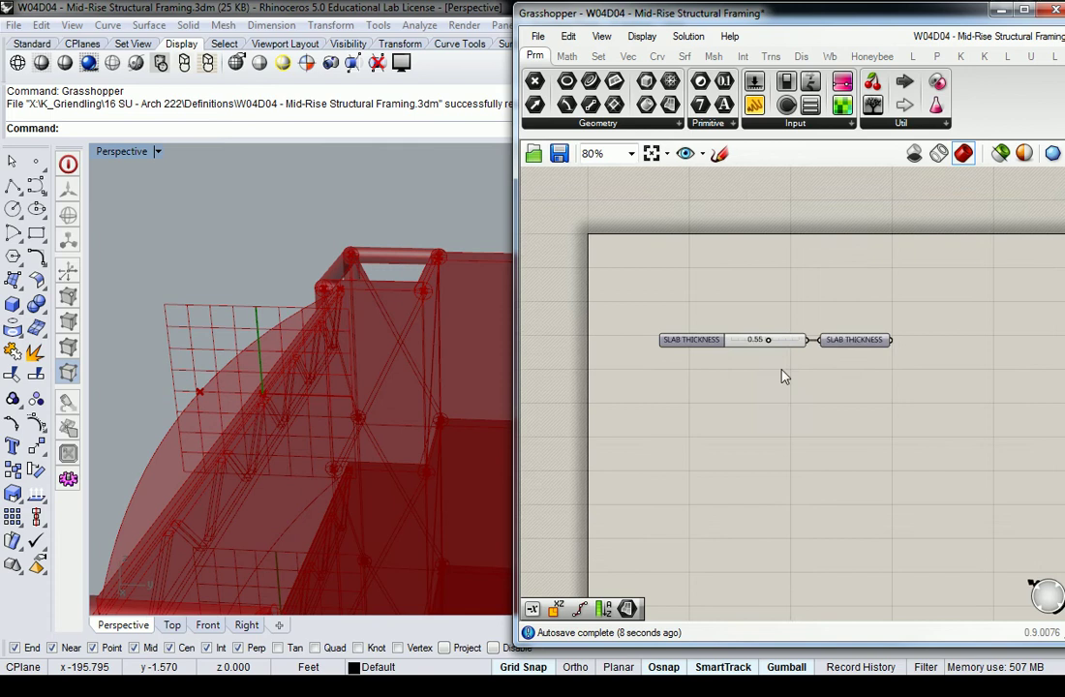
{"action": "scroll", "coordinate": [833, 371], "scroll_direction": "up", "scroll_amount": 2}
{"action": "right_click_drag", "start_coordinate": [832, 371], "coordinate": [803, 372]}
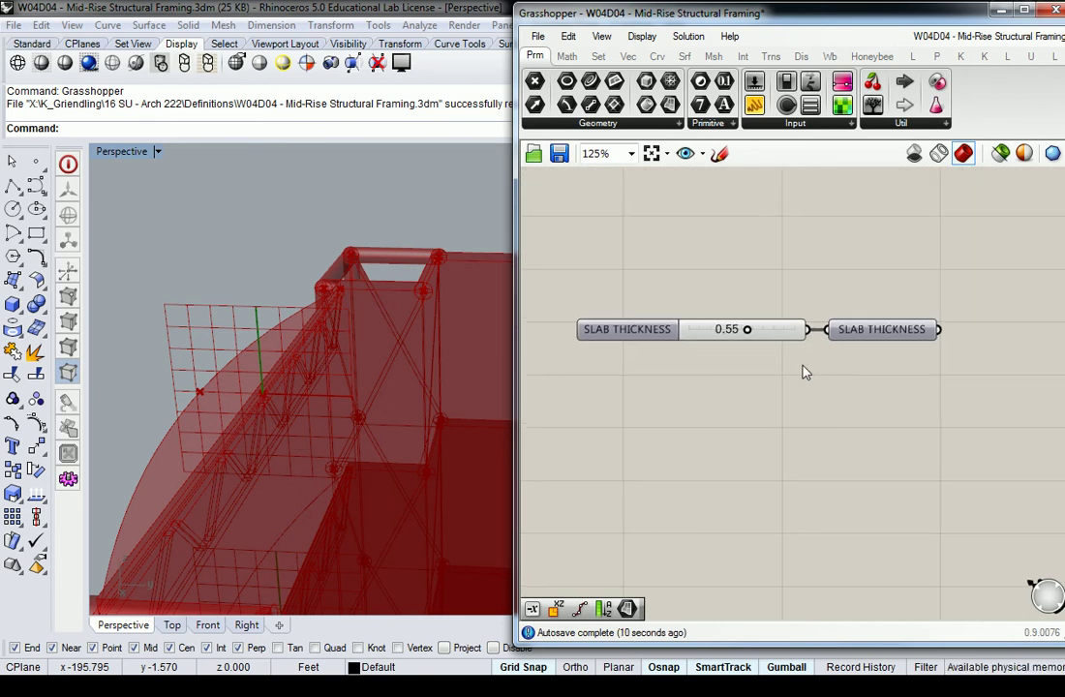
Duplicate the SLAB THICKNESS parameter beside the Floor Slabs Unit Z component and move the copy over to the Loft component.
{"action": "left_click", "coordinate": [881, 326]}
{"action": "scroll", "coordinate": [907, 314], "scroll_direction": "down", "scroll_amount": 11}
{"action": "right_click_drag", "start_coordinate": [956, 403], "coordinate": [798, 299]}
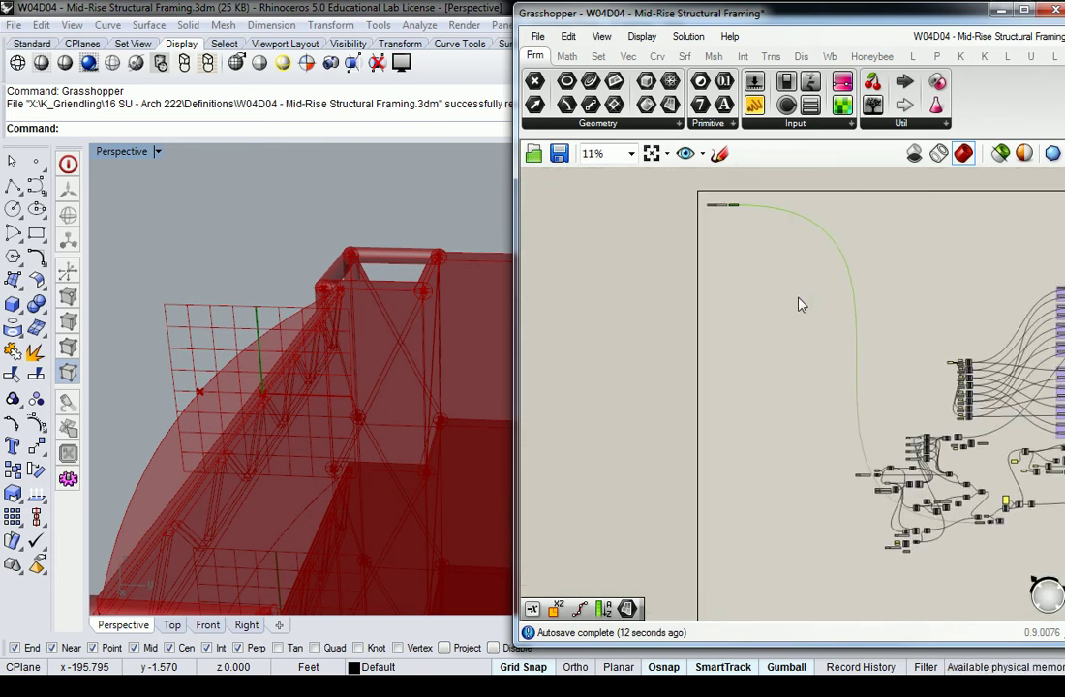
{"action": "right_click_drag", "start_coordinate": [943, 513], "coordinate": [808, 370]}
{"action": "scroll", "coordinate": [810, 374], "scroll_direction": "up", "scroll_amount": 8}
{"action": "right_click_drag", "start_coordinate": [1036, 410], "coordinate": [779, 386]}
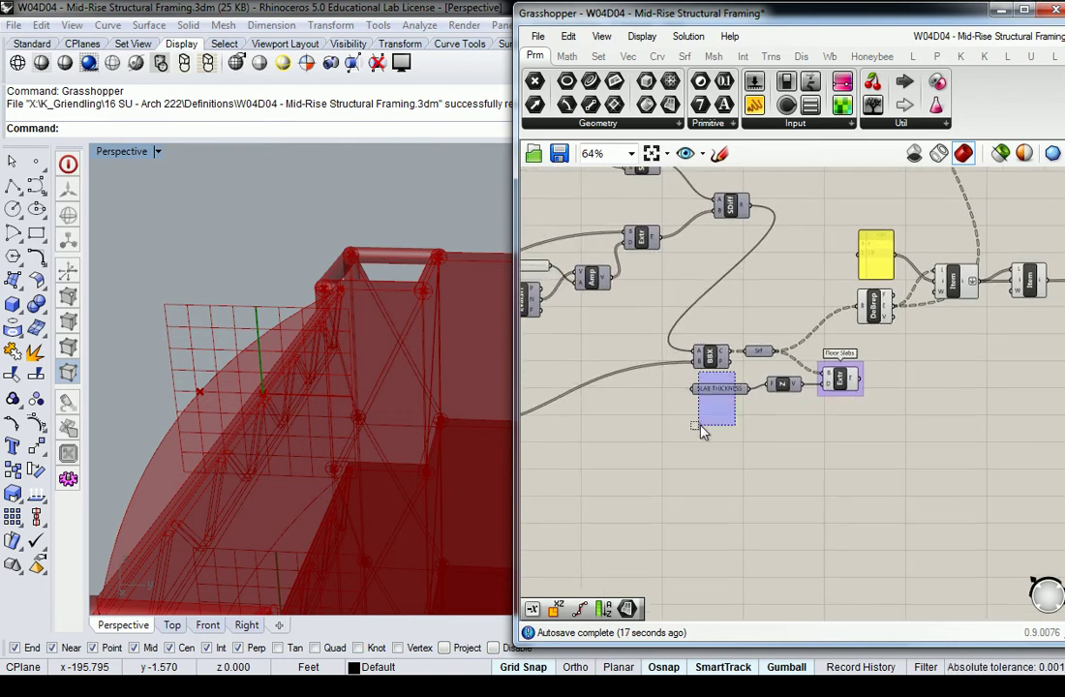
{"action": "left_click_drag", "start_coordinate": [700, 425], "coordinate": [697, 426]}
{"action": "scroll", "coordinate": [738, 390], "scroll_direction": "down", "scroll_amount": 1}
{"action": "right_click_drag", "start_coordinate": [752, 379], "coordinate": [706, 468]}
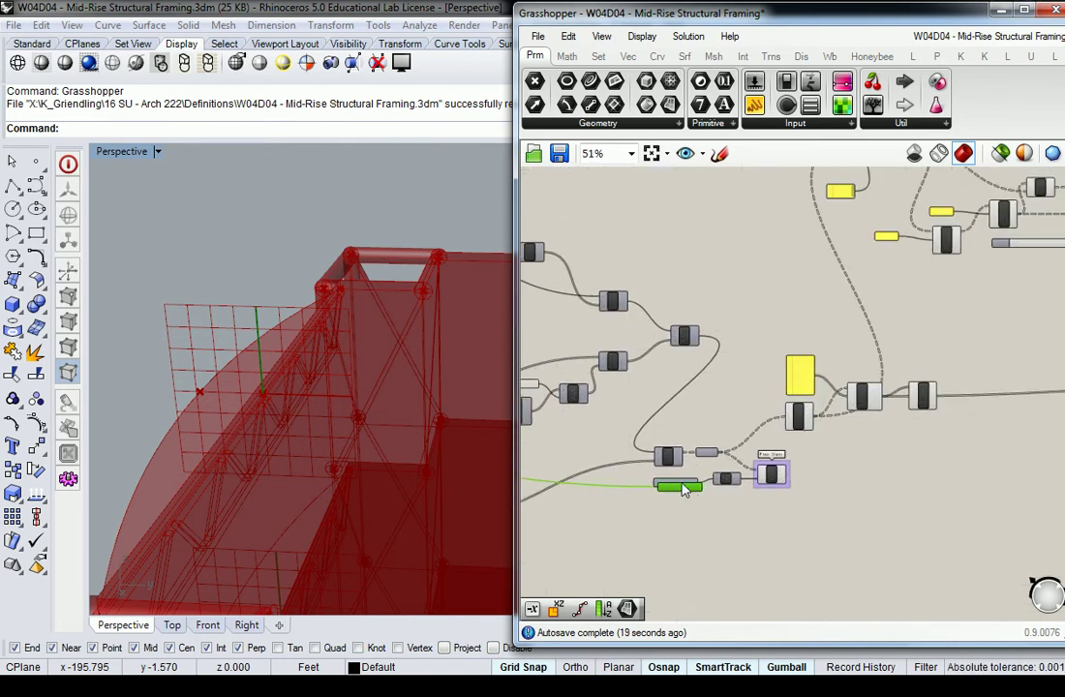
{"action": "left_click_drag", "start_coordinate": [707, 474], "coordinate": [1023, 352]}
Place the copied SLAB THICKNESS parameter in the free space below the Graft component that feeds the Loft.
{"action": "scroll", "coordinate": [1022, 353], "scroll_direction": "up", "scroll_amount": 1}
{"action": "right_click_drag", "start_coordinate": [1023, 353], "coordinate": [801, 353]}
{"action": "scroll", "coordinate": [814, 366], "scroll_direction": "up", "scroll_amount": 1}
{"action": "scroll", "coordinate": [806, 344], "scroll_direction": "up", "scroll_amount": 2}
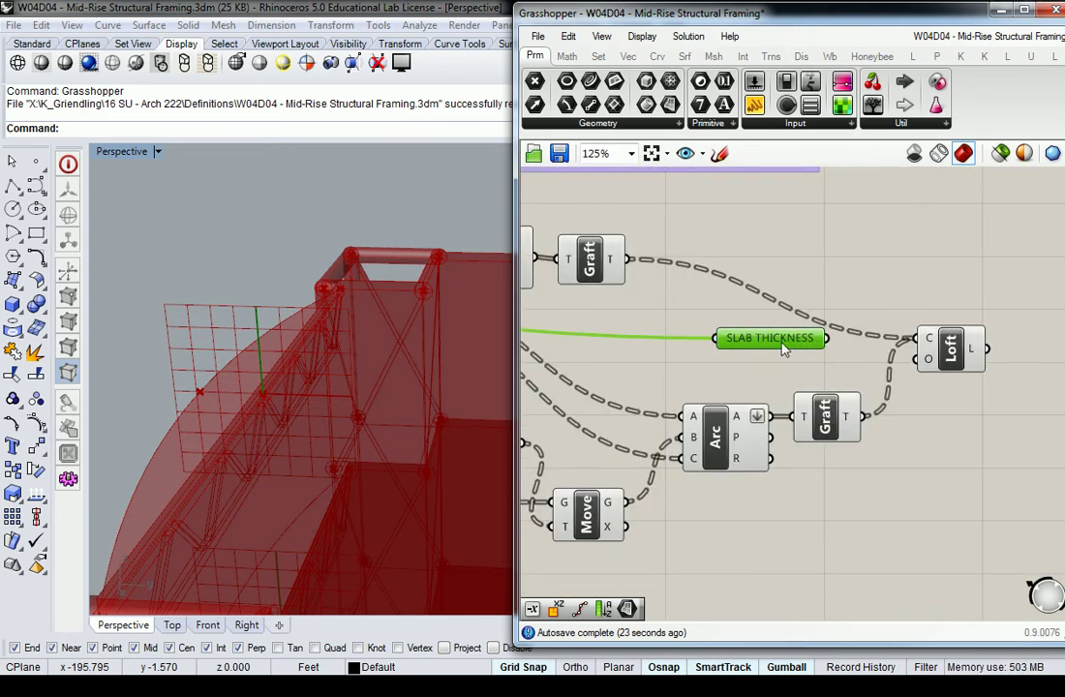
{"action": "left_click_drag", "start_coordinate": [804, 339], "coordinate": [857, 371]}
{"action": "left_click", "coordinate": [954, 356]}
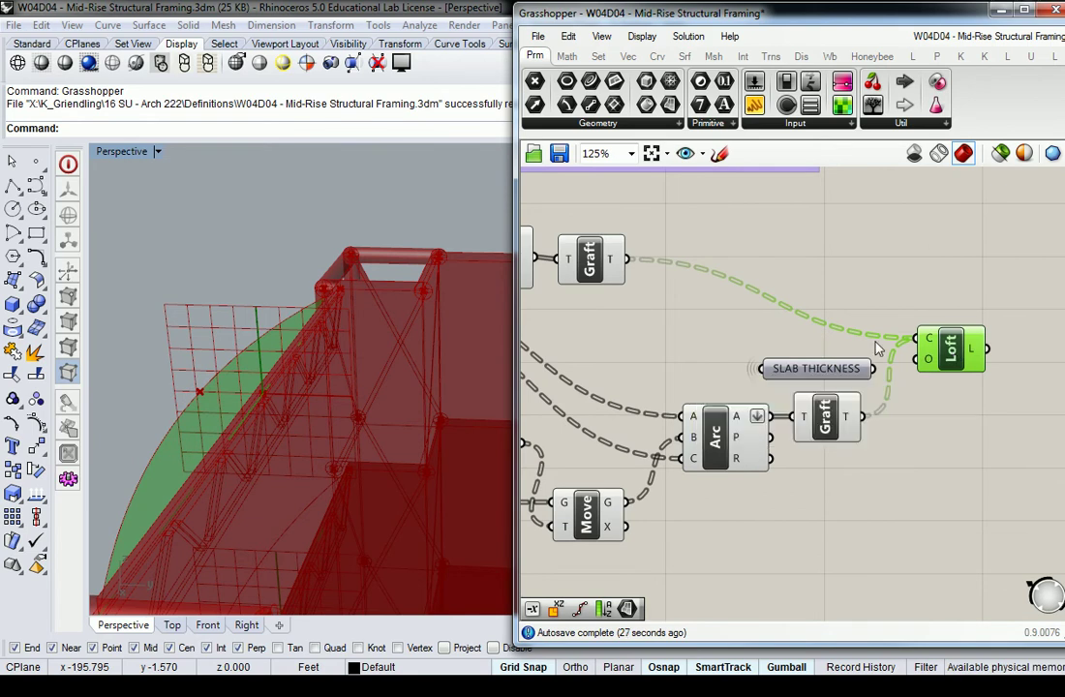
{"action": "left_click_drag", "start_coordinate": [818, 371], "coordinate": [878, 475]}
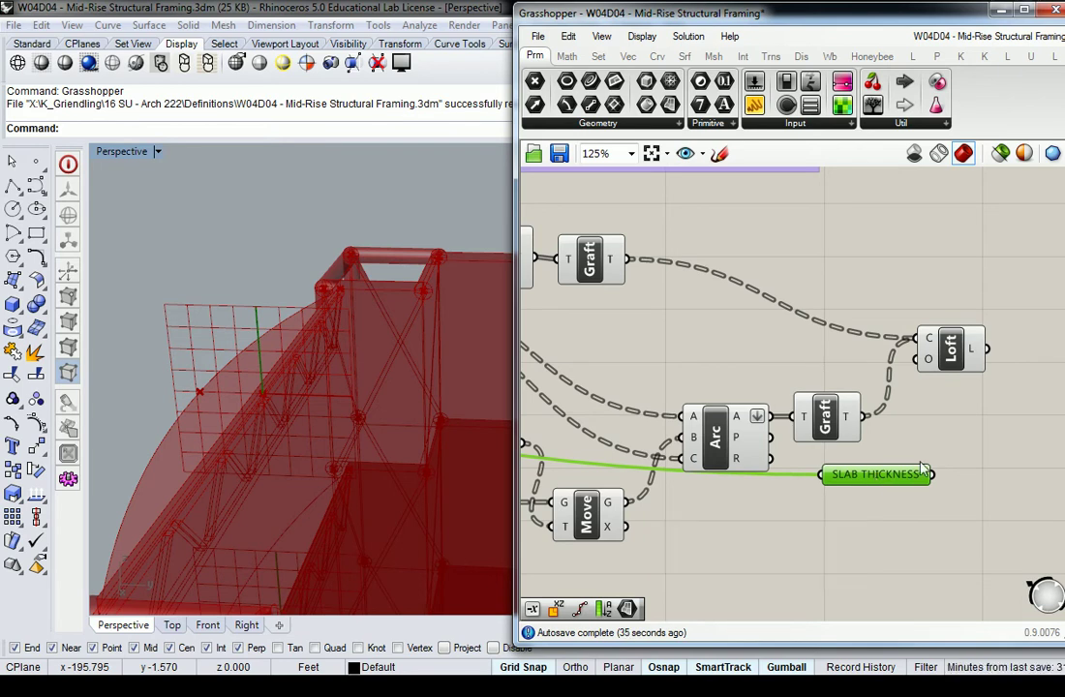
Add an Extrude component after the Loft and wire the Loft's L output into its B input.
{"action": "right_click_drag", "start_coordinate": [925, 469], "coordinate": [708, 483]}
{"action": "left_click", "coordinate": [683, 57]}
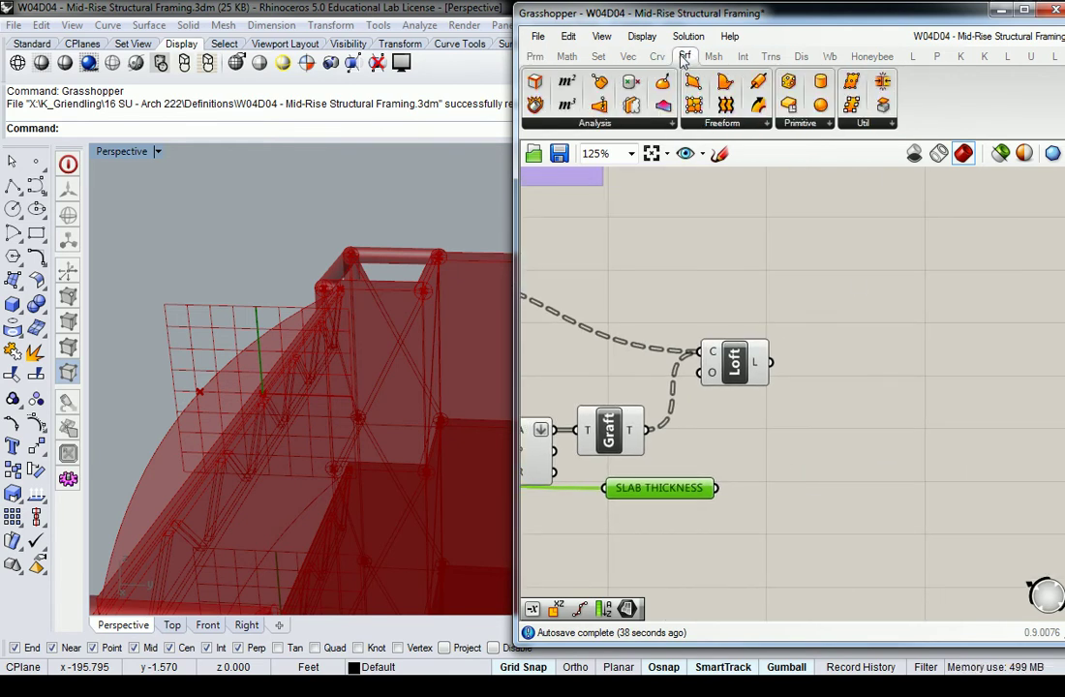
{"action": "left_click", "coordinate": [734, 124]}
{"action": "left_click_drag", "start_coordinate": [729, 281], "coordinate": [859, 417]}
{"action": "left_click_drag", "start_coordinate": [775, 363], "coordinate": [889, 431]}
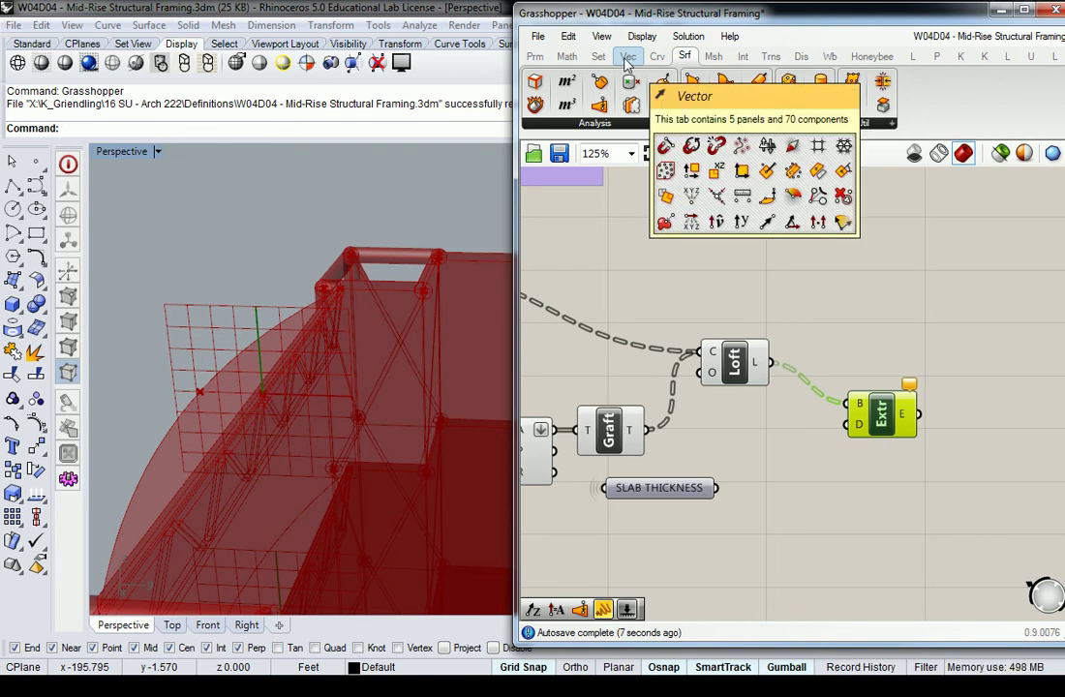
Add a Unit Z vector component and wire its V output into the new Extrude component's D input.
{"action": "left_click", "coordinate": [628, 58]}
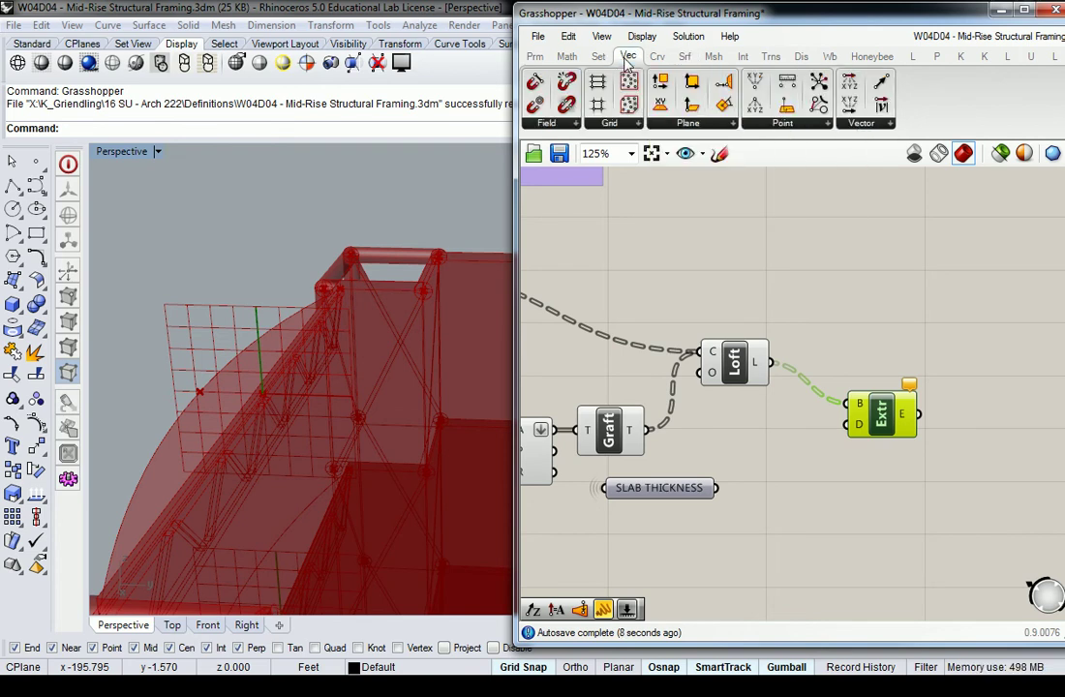
{"action": "left_click", "coordinate": [889, 124]}
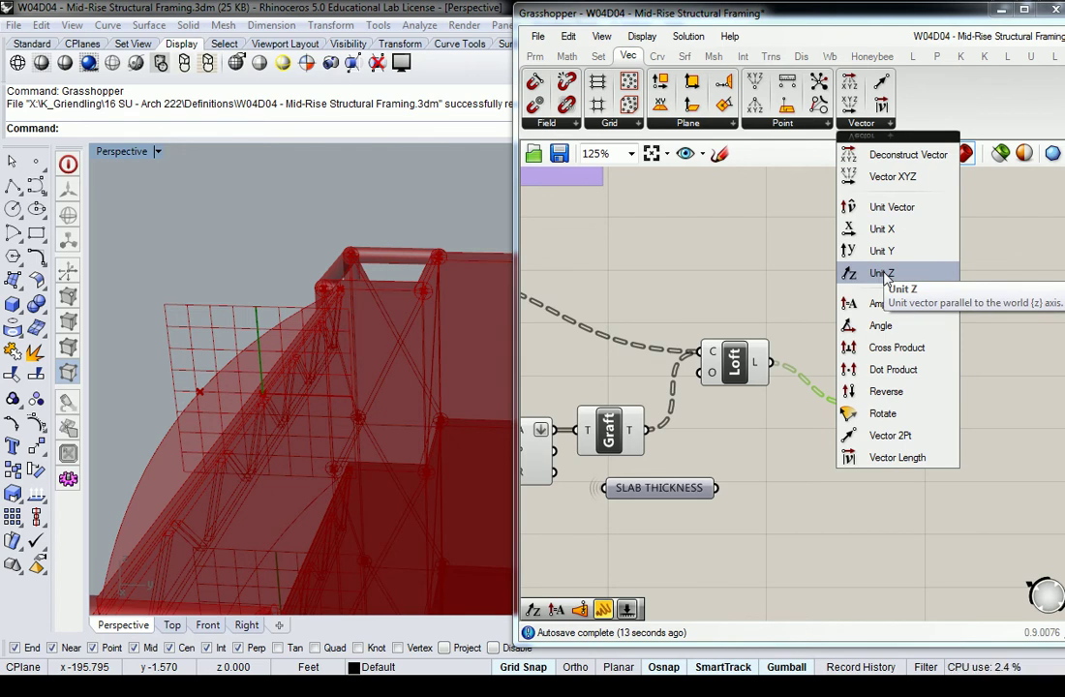
{"action": "left_click_drag", "start_coordinate": [883, 274], "coordinate": [856, 426]}
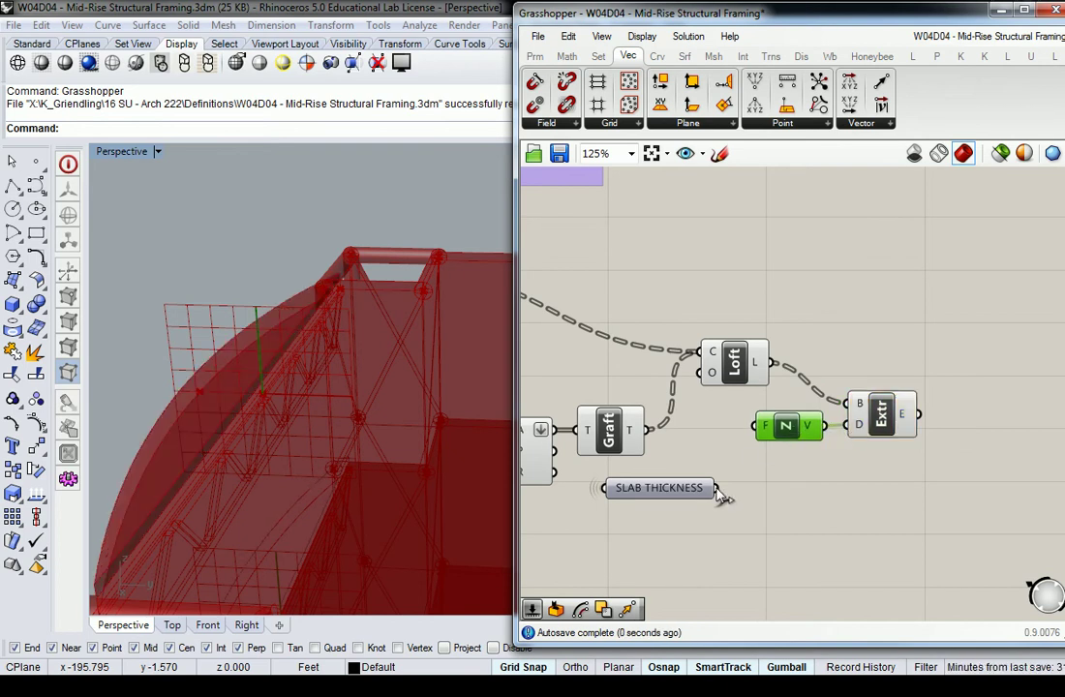
Wire the copied SLAB THICKNESS parameter into the new Unit Z component's F input and line up the two components.
{"action": "left_click_drag", "start_coordinate": [718, 488], "coordinate": [757, 426]}
{"action": "right_click_drag", "start_coordinate": [390, 357], "coordinate": [297, 354]}
{"action": "scroll", "coordinate": [304, 398], "scroll_direction": "down", "scroll_amount": 5}
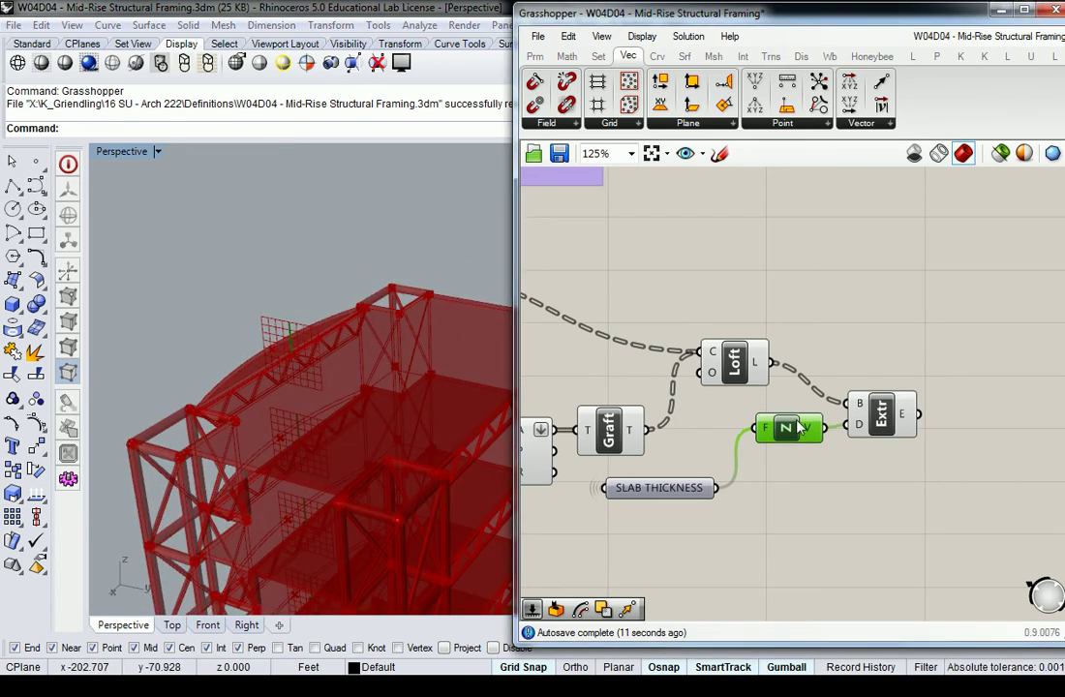
{"action": "left_click_drag", "start_coordinate": [798, 424], "coordinate": [787, 485]}
{"action": "left_click", "coordinate": [748, 442]}
{"action": "scroll", "coordinate": [747, 441], "scroll_direction": "down", "scroll_amount": 2}
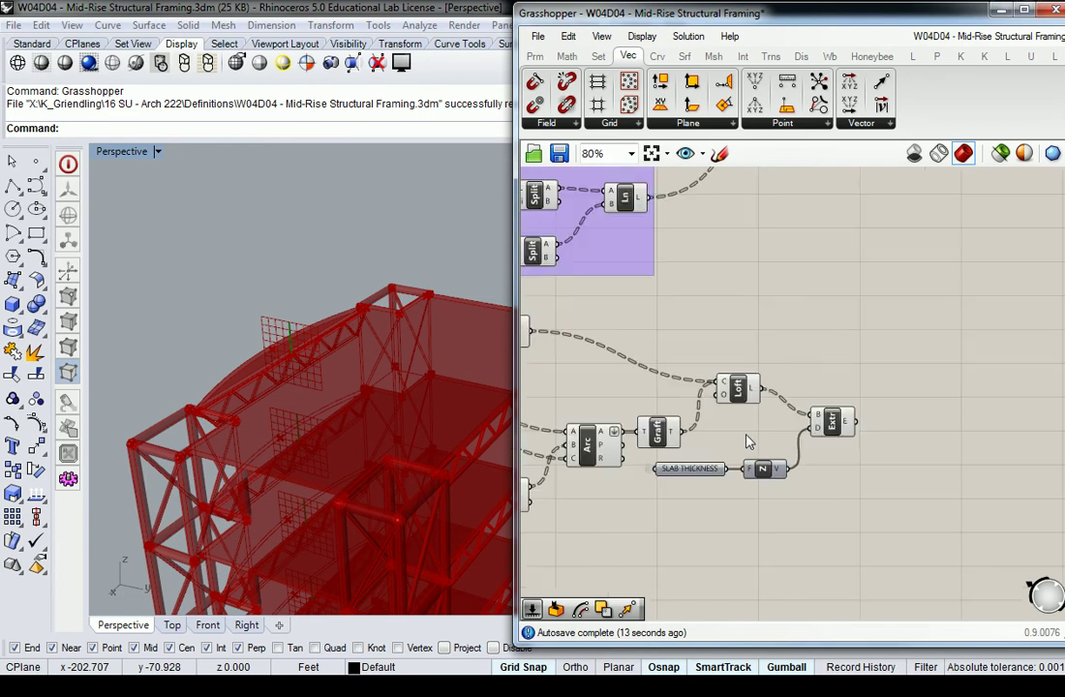
Examine the lofted edge extrusion and the Floor Slabs extrusion in the model by highlighting each Extrude component.
{"action": "right_click_drag", "start_coordinate": [747, 441], "coordinate": [912, 343]}
{"action": "right_click_drag", "start_coordinate": [422, 403], "coordinate": [379, 415]}
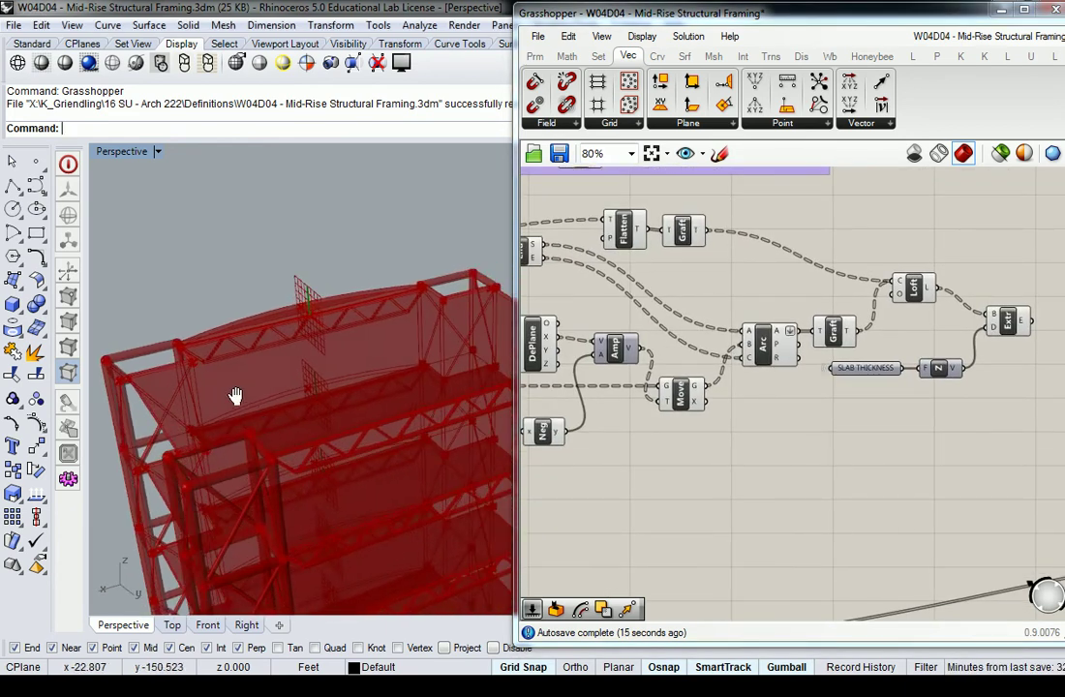
{"action": "right_click_drag", "start_coordinate": [235, 396], "coordinate": [349, 357]}
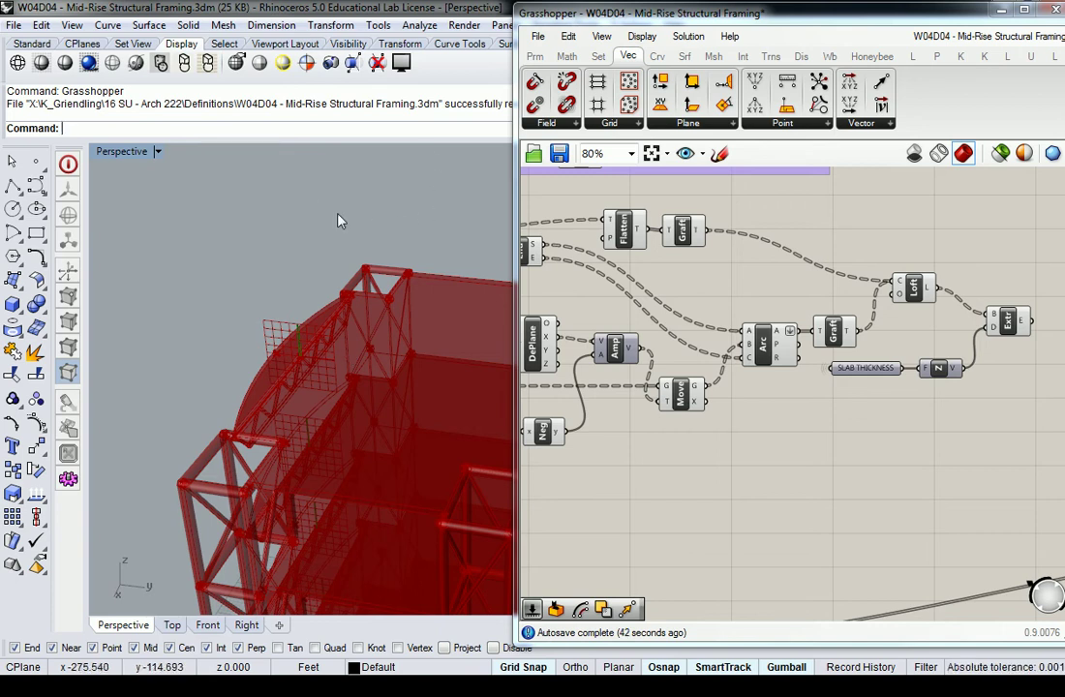
{"action": "left_click", "coordinate": [1007, 323]}
{"action": "scroll", "coordinate": [893, 339], "scroll_direction": "down", "scroll_amount": 4}
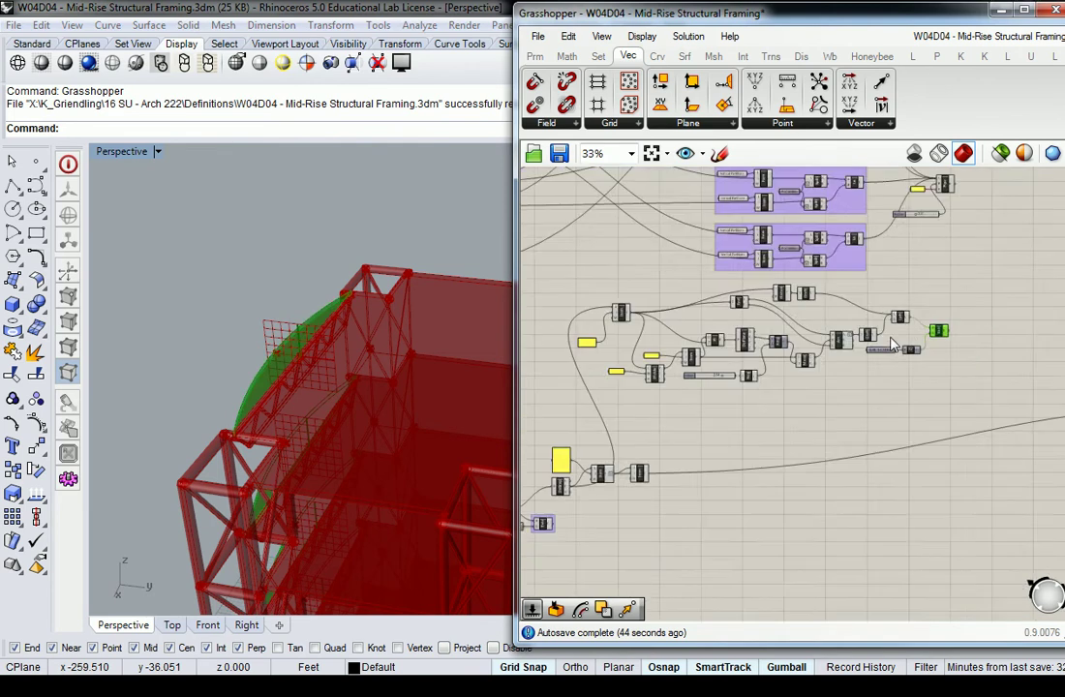
{"action": "right_click_drag", "start_coordinate": [838, 438], "coordinate": [946, 311]}
{"action": "scroll", "coordinate": [683, 299], "scroll_direction": "up", "scroll_amount": 1}
{"action": "scroll", "coordinate": [641, 402], "scroll_direction": "up", "scroll_amount": 4}
{"action": "left_click", "coordinate": [656, 476]}
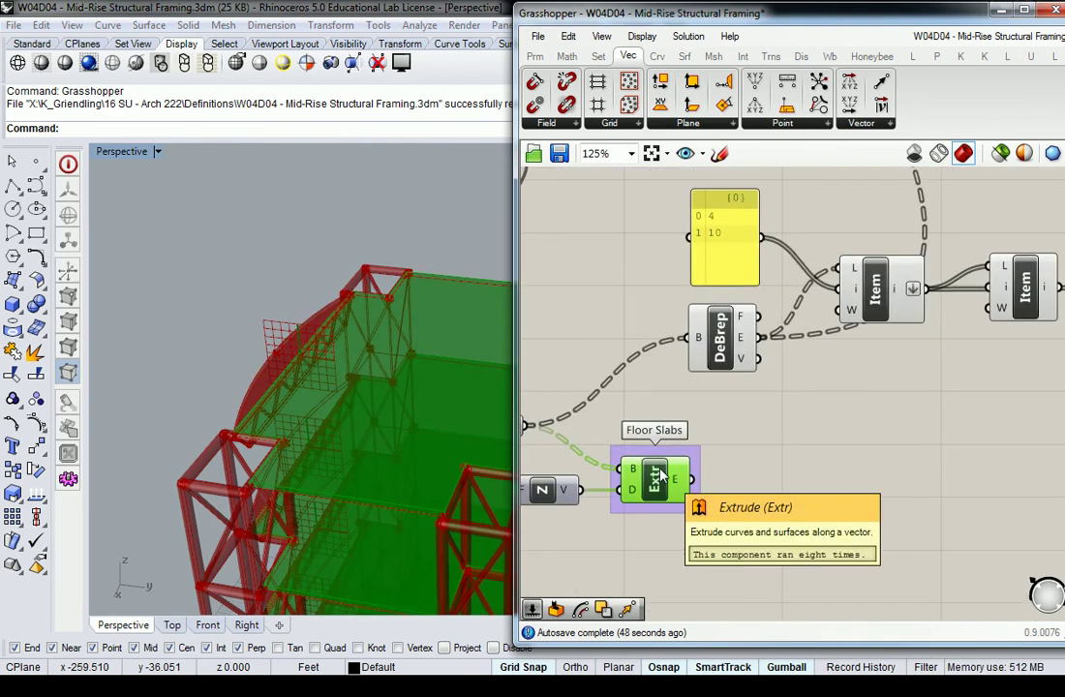
{"action": "scroll", "coordinate": [656, 476], "scroll_direction": "down", "scroll_amount": 6}
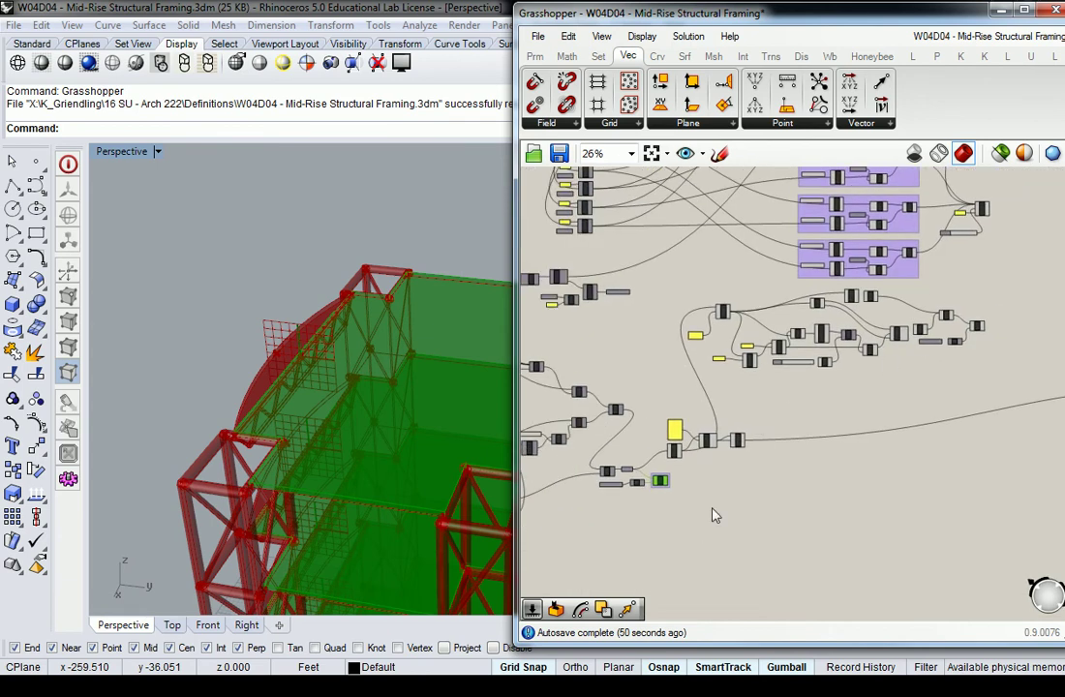
{"action": "scroll", "coordinate": [641, 502], "scroll_direction": "up", "scroll_amount": 4}
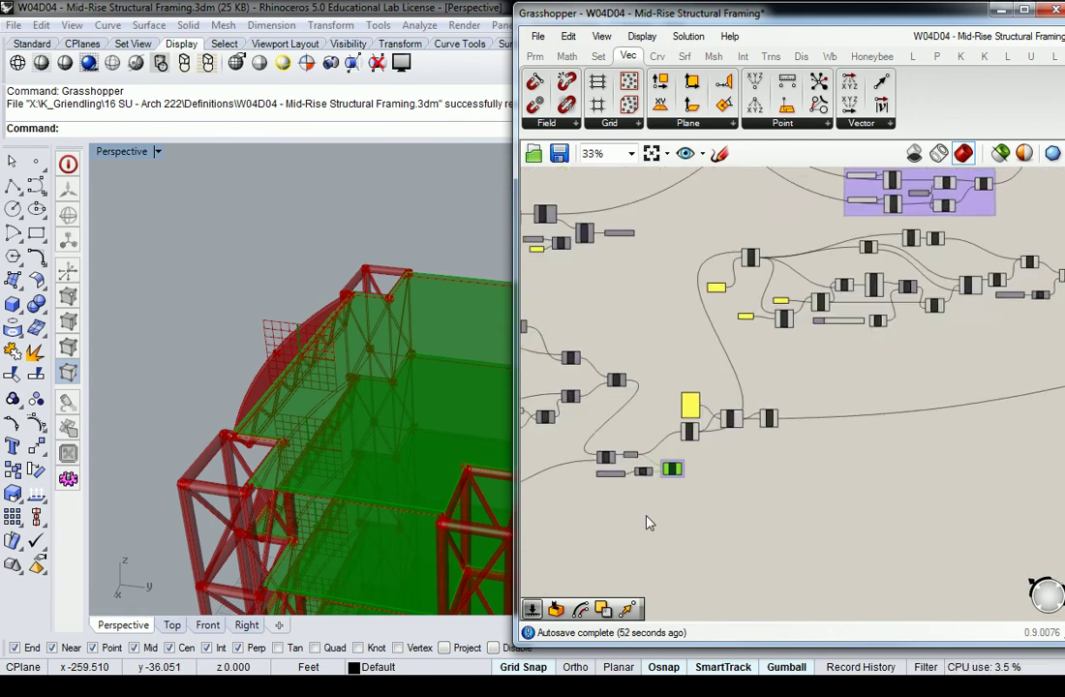
{"action": "right_click_drag", "start_coordinate": [703, 448], "coordinate": [759, 447]}
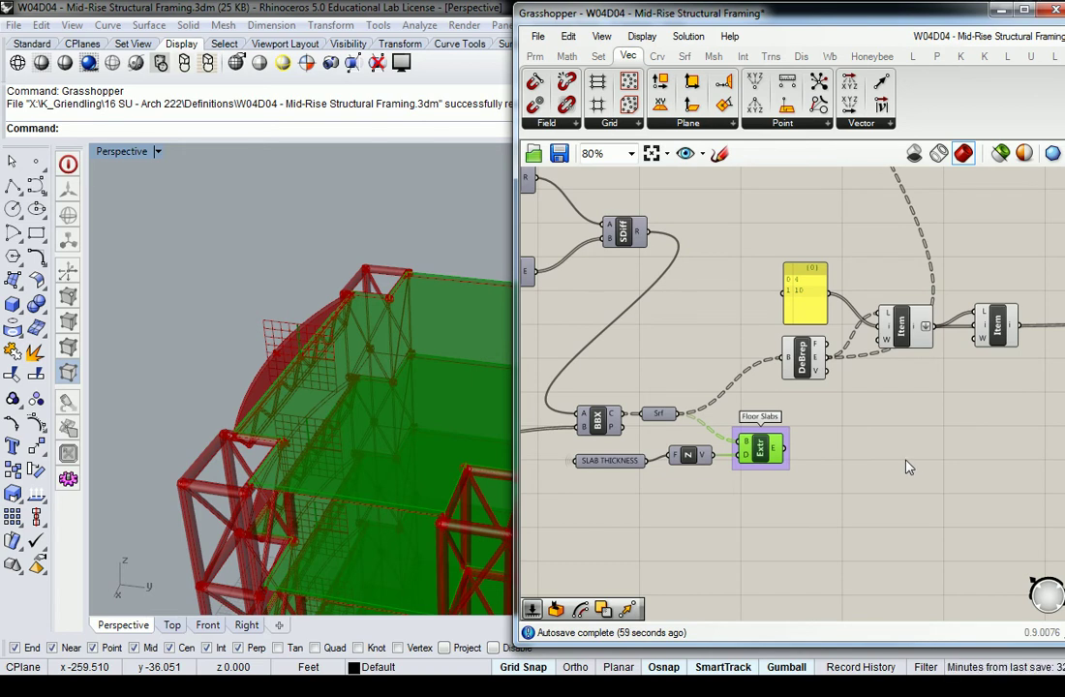
Add a Brep parameter beside the Floor Slabs Extrude component and wire the extrusion's E output into it.
{"action": "scroll", "coordinate": [838, 426], "scroll_direction": "down", "scroll_amount": 2}
{"action": "right_click_drag", "start_coordinate": [932, 404], "coordinate": [709, 489]}
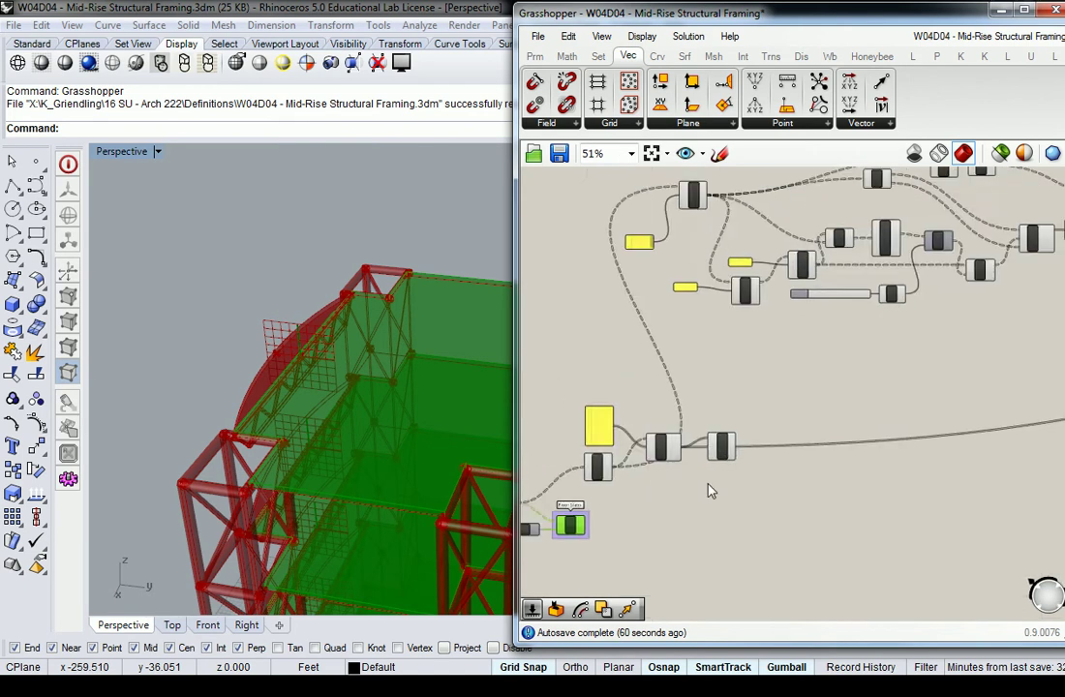
{"action": "scroll", "coordinate": [771, 442], "scroll_direction": "down", "scroll_amount": 6}
{"action": "scroll", "coordinate": [798, 421], "scroll_direction": "down", "scroll_amount": 4}
{"action": "scroll", "coordinate": [797, 421], "scroll_direction": "up", "scroll_amount": 4}
{"action": "scroll", "coordinate": [712, 453], "scroll_direction": "up", "scroll_amount": 9}
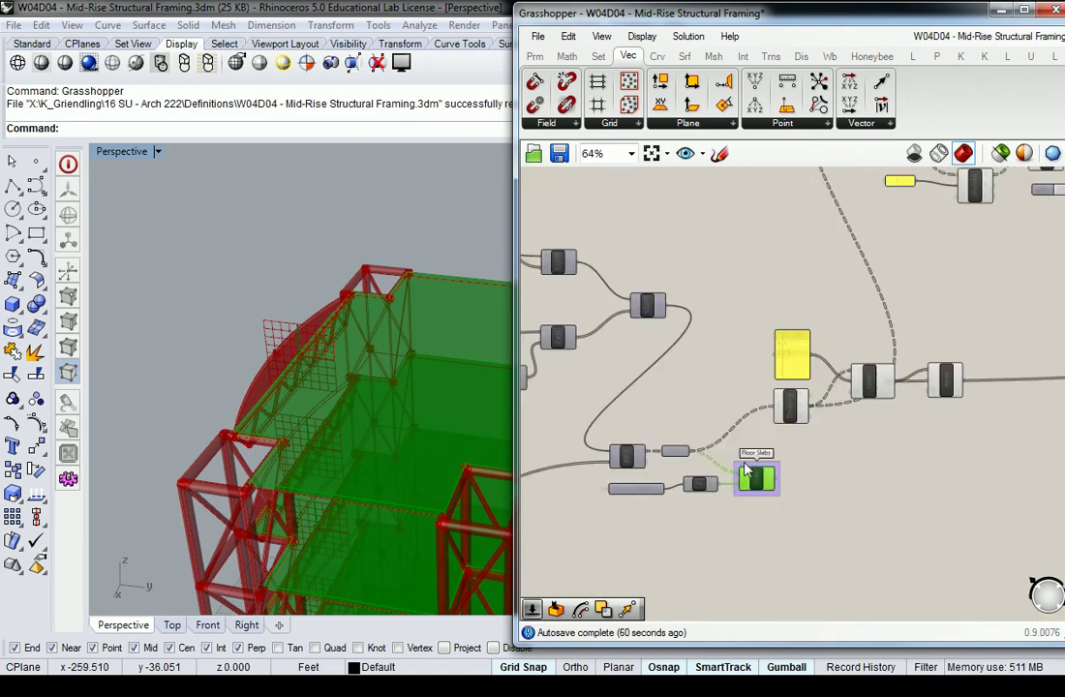
{"action": "left_click", "coordinate": [806, 444]}
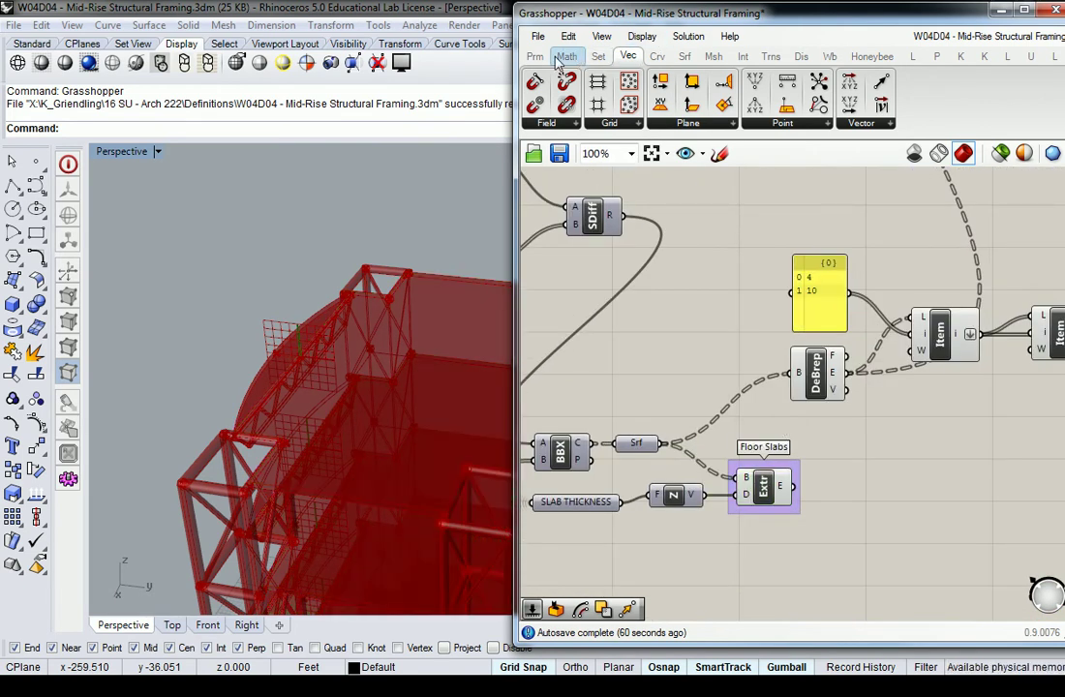
{"action": "left_click", "coordinate": [535, 56]}
{"action": "left_click", "coordinate": [647, 104]}
{"action": "left_click", "coordinate": [852, 468]}
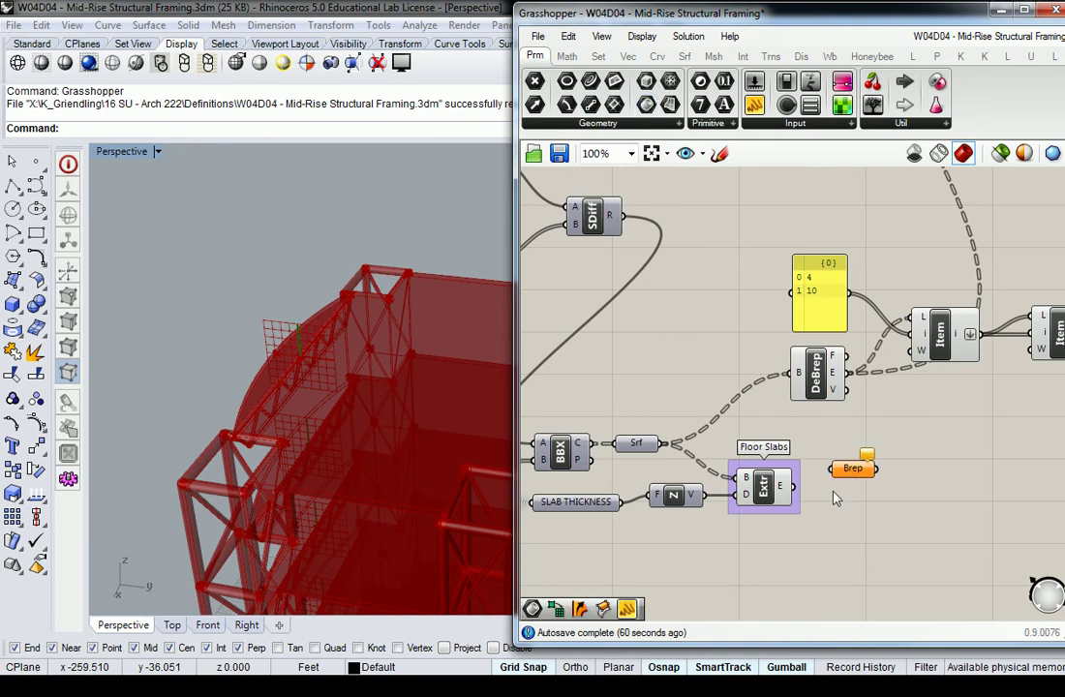
{"action": "left_click_drag", "start_coordinate": [794, 487], "coordinate": [834, 487]}
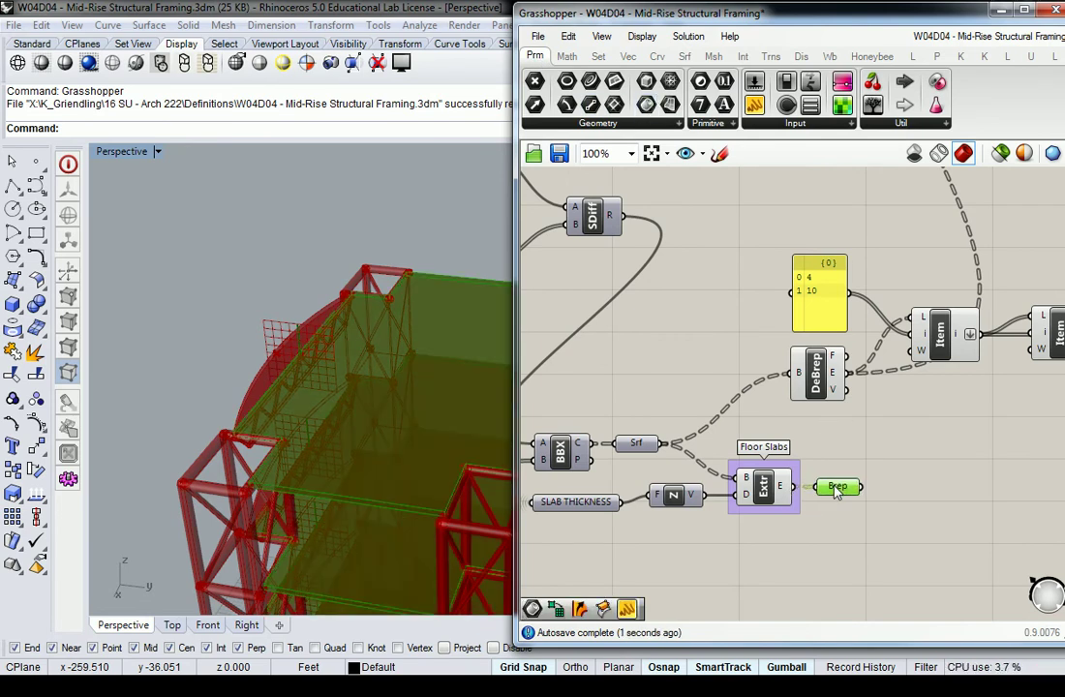
Rename the Brep parameter after the Floor Slabs extrusion as ORIGINAL SLAB.
{"action": "right_click", "coordinate": [838, 490]}
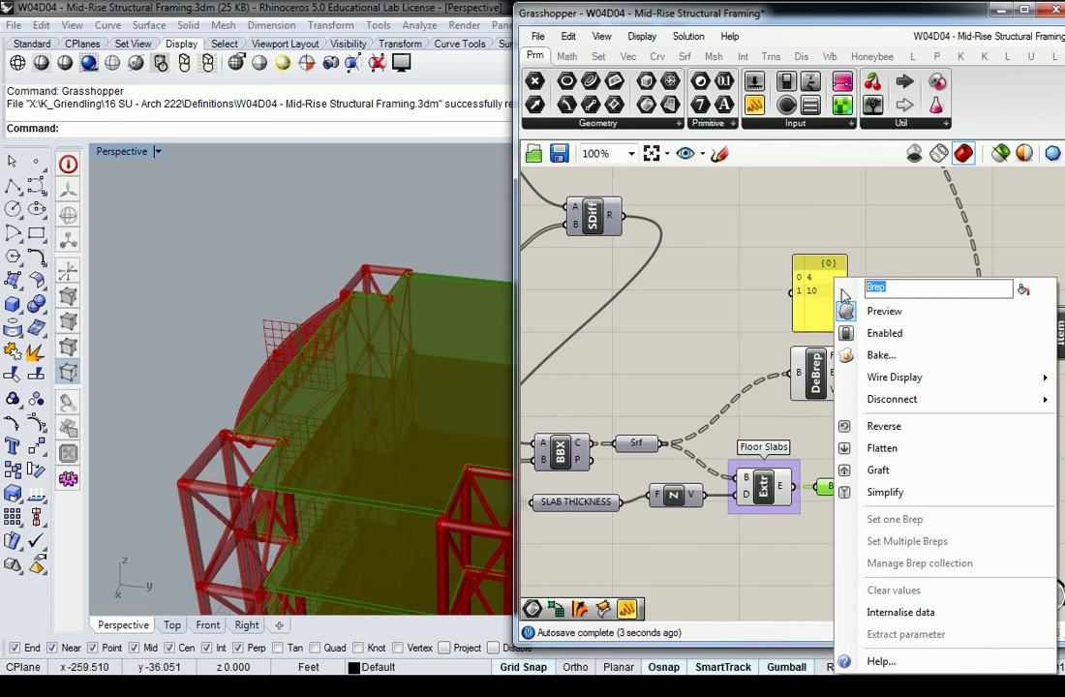
{"action": "type", "text": "ORI"}
{"action": "type", "text": "ORIGINAL SLAB"}
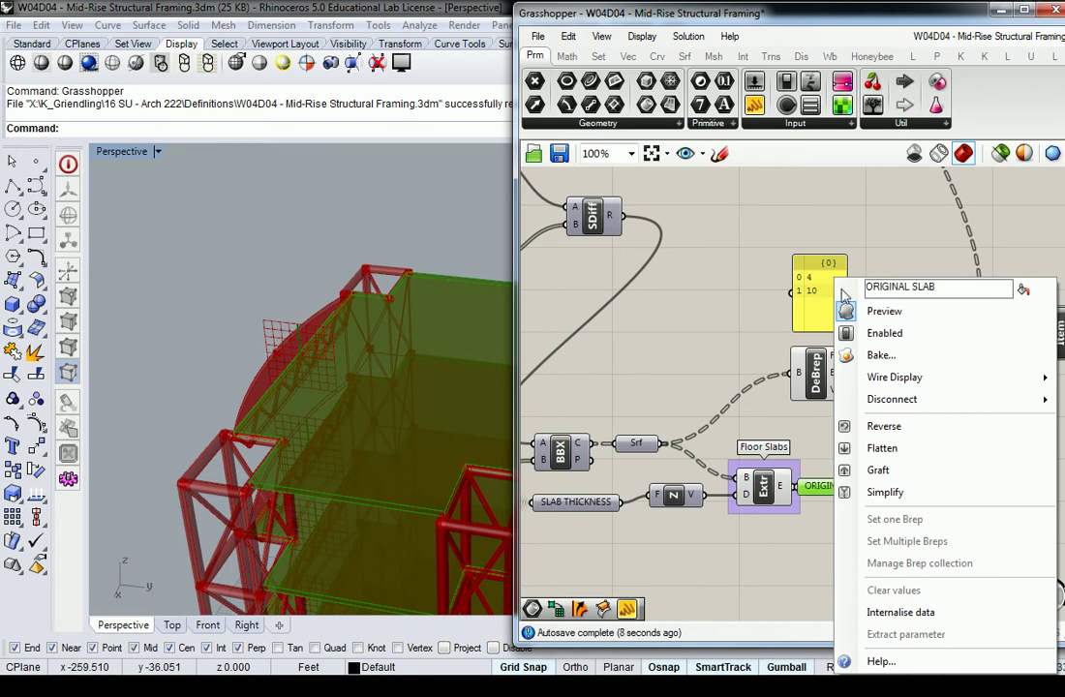
{"action": "left_click", "coordinate": [810, 411]}
{"action": "right_click_drag", "start_coordinate": [810, 411], "coordinate": [719, 363]}
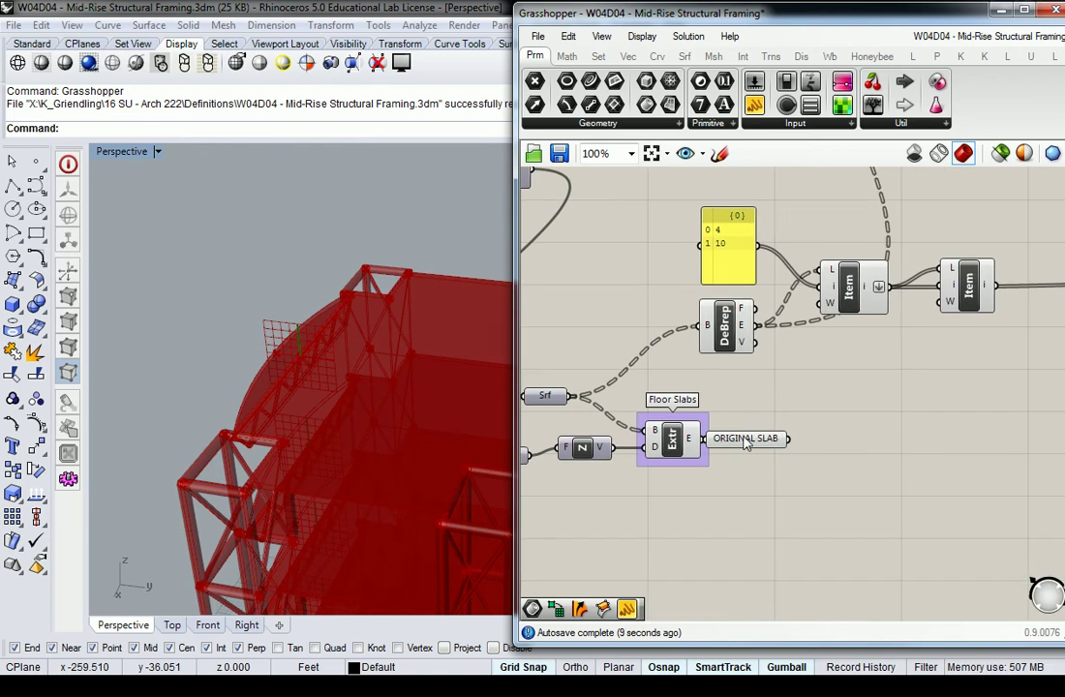
Duplicate the ORIGINAL SLAB parameter and wire the original's output into the copy.
{"action": "left_click_drag", "start_coordinate": [744, 437], "coordinate": [910, 470]}
{"action": "left_click", "coordinate": [756, 403]}
{"action": "left_click", "coordinate": [765, 439]}
{"action": "right_click", "coordinate": [862, 472]}
{"action": "left_click", "coordinate": [823, 371]}
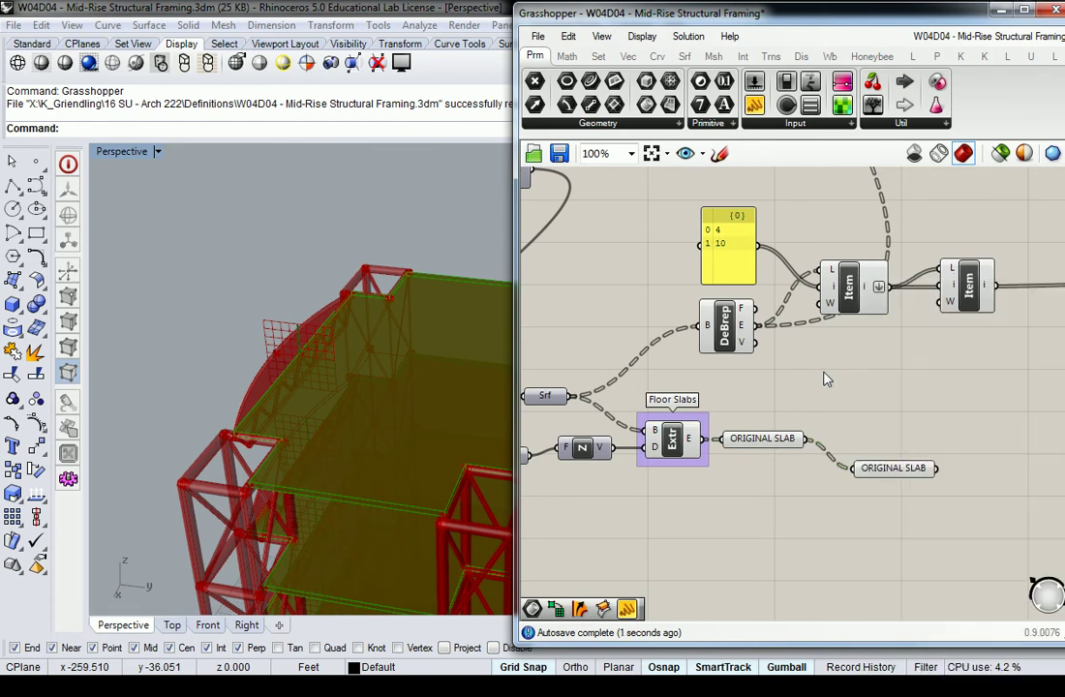
Hide the incoming wire of the copied ORIGINAL SLAB parameter.
{"action": "scroll", "coordinate": [830, 371], "scroll_direction": "down", "scroll_amount": 4}
{"action": "right_click_drag", "start_coordinate": [832, 370], "coordinate": [754, 373]}
{"action": "scroll", "coordinate": [748, 421], "scroll_direction": "up", "scroll_amount": 4}
{"action": "right_click", "coordinate": [765, 413]}
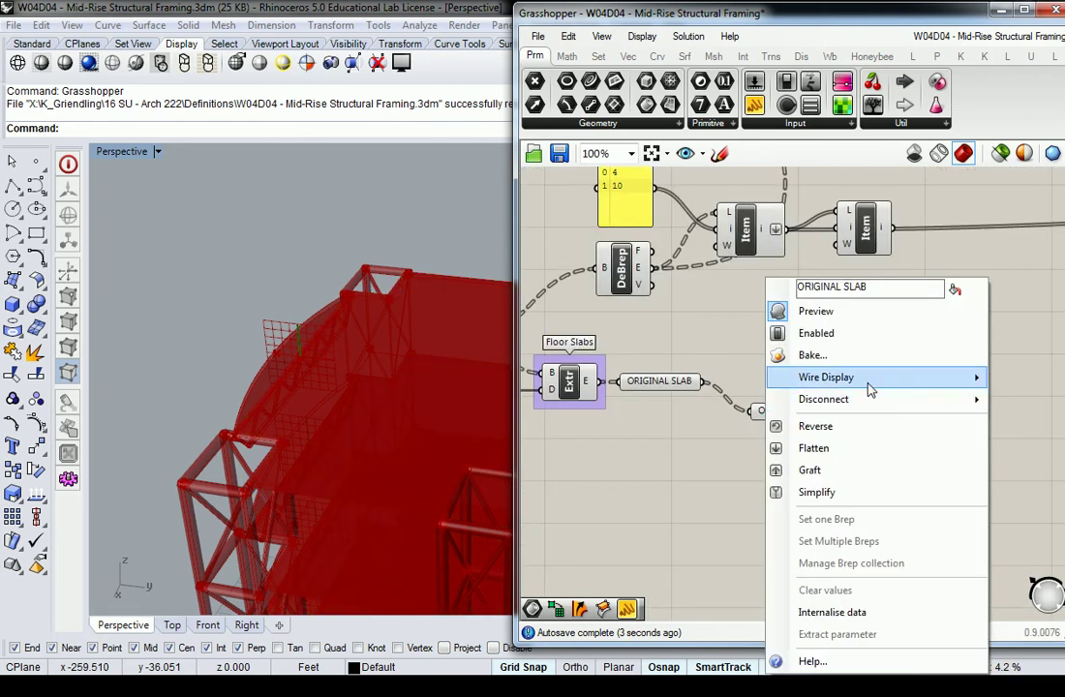
{"action": "mouse_move", "coordinate": [872, 378]}
{"action": "left_click", "coordinate": [714, 413]}
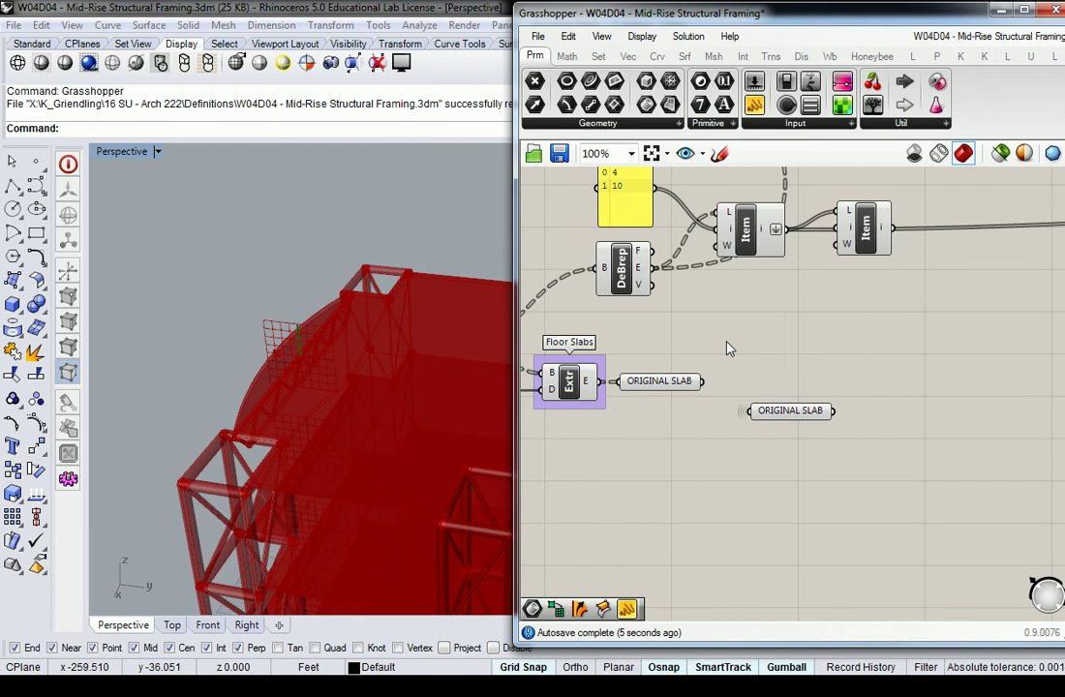
Move the copied ORIGINAL SLAB parameter across the definition to sit just above the curved edge slabs' Extrude component.
{"action": "left_click_drag", "start_coordinate": [785, 415], "coordinate": [773, 380]}
{"action": "scroll", "coordinate": [808, 336], "scroll_direction": "down", "scroll_amount": 3}
{"action": "right_click_drag", "start_coordinate": [830, 310], "coordinate": [678, 511]}
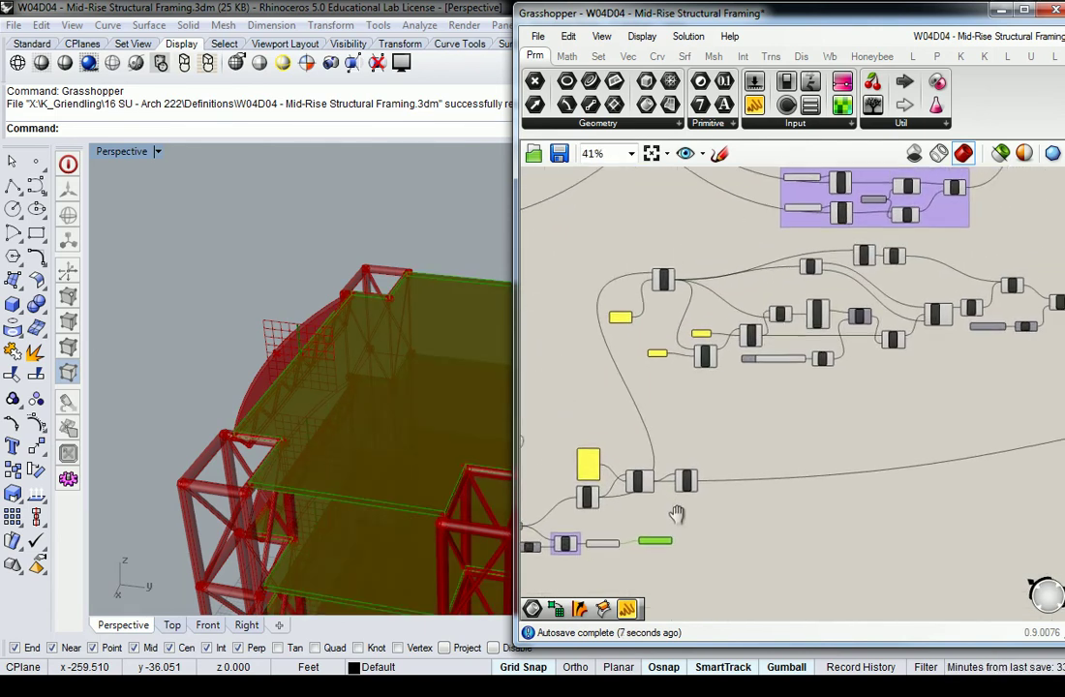
{"action": "scroll", "coordinate": [670, 518], "scroll_direction": "down", "scroll_amount": 1}
{"action": "left_click_drag", "start_coordinate": [659, 532], "coordinate": [919, 406]}
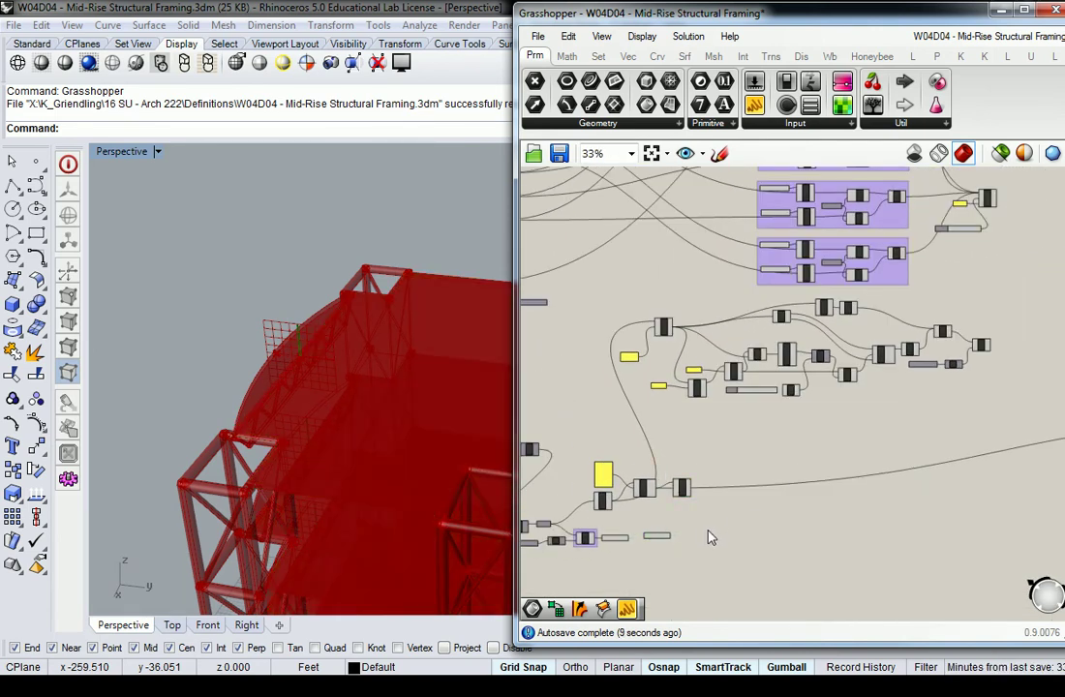
{"action": "right_click_drag", "start_coordinate": [639, 541], "coordinate": [758, 466]}
{"action": "scroll", "coordinate": [758, 466], "scroll_direction": "up", "scroll_amount": 6}
{"action": "scroll", "coordinate": [835, 440], "scroll_direction": "down", "scroll_amount": 4}
{"action": "left_click_drag", "start_coordinate": [870, 423], "coordinate": [846, 451]}
{"action": "right_click_drag", "start_coordinate": [857, 455], "coordinate": [674, 526]}
{"action": "scroll", "coordinate": [652, 518], "scroll_direction": "down", "scroll_amount": 3}
{"action": "left_click_drag", "start_coordinate": [650, 515], "coordinate": [908, 352]}
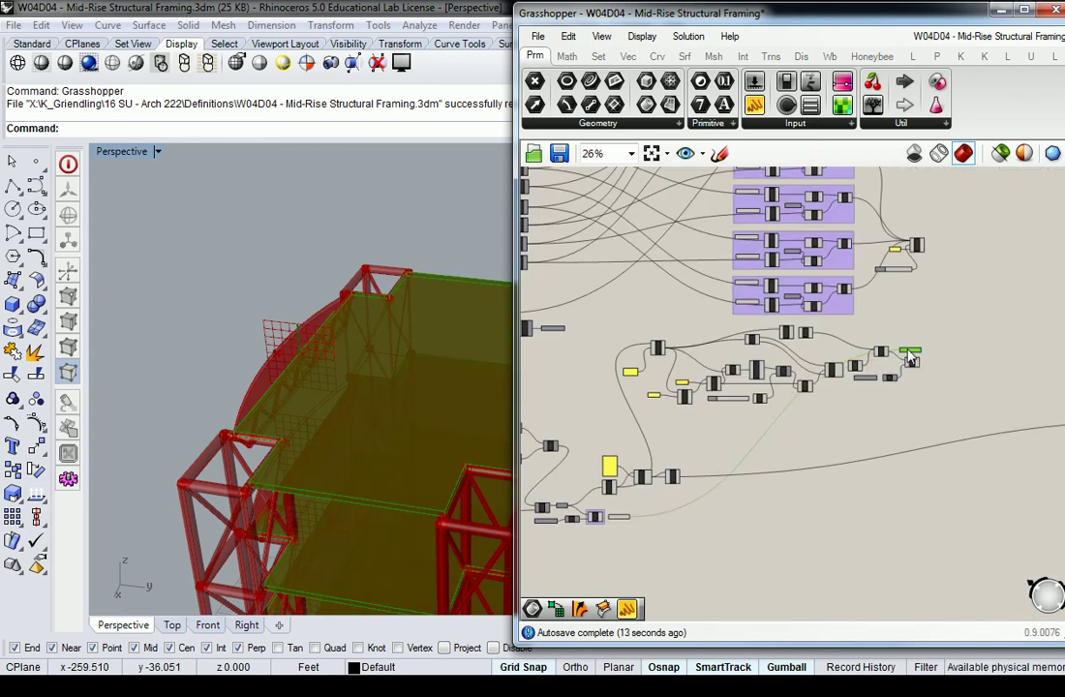
{"action": "scroll", "coordinate": [926, 355], "scroll_direction": "up", "scroll_amount": 7}
Examine the curved edge extrusions and the original slabs together in the model by highlighting the Extrude component and ORIGINAL SLAB.
{"action": "left_click", "coordinate": [911, 365]}
{"action": "left_click", "coordinate": [826, 412]}
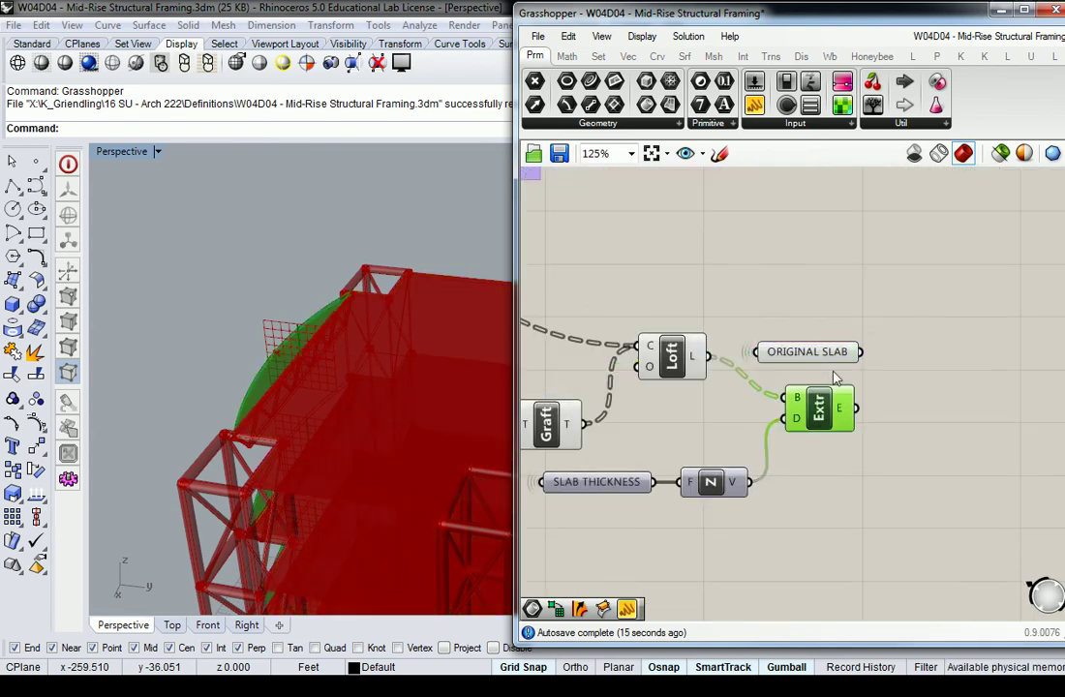
{"action": "left_click", "coordinate": [833, 254]}
{"action": "scroll", "coordinate": [857, 390], "scroll_direction": "up", "scroll_amount": 3}
{"action": "right_click_drag", "start_coordinate": [279, 336], "coordinate": [459, 301]}
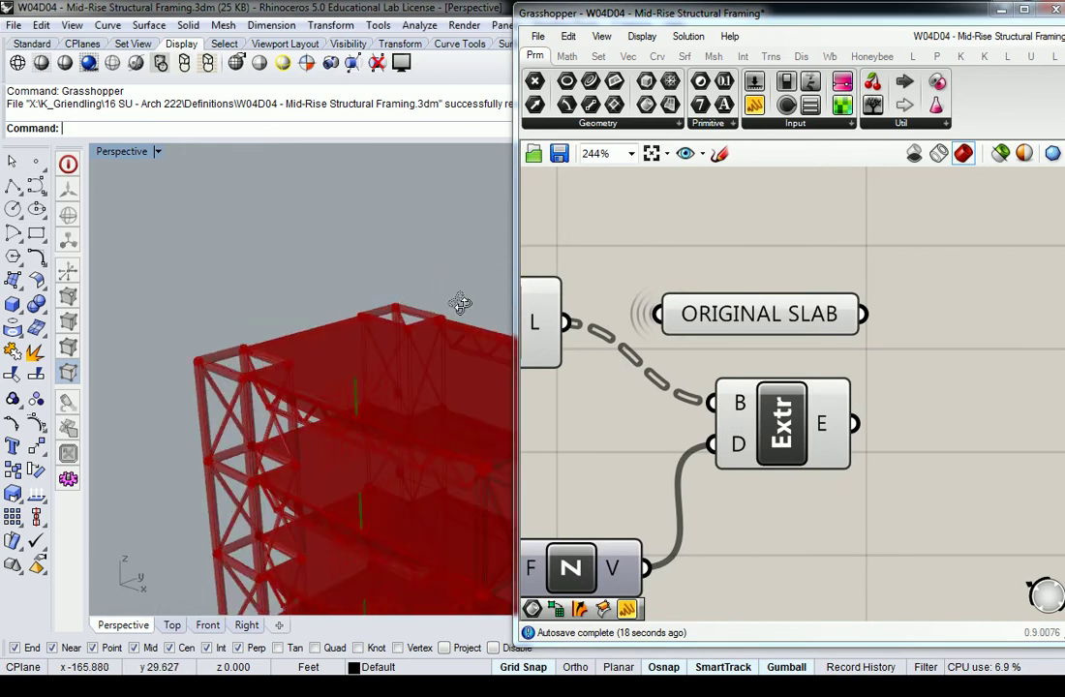
{"action": "left_click_drag", "start_coordinate": [918, 168], "coordinate": [742, 475]}
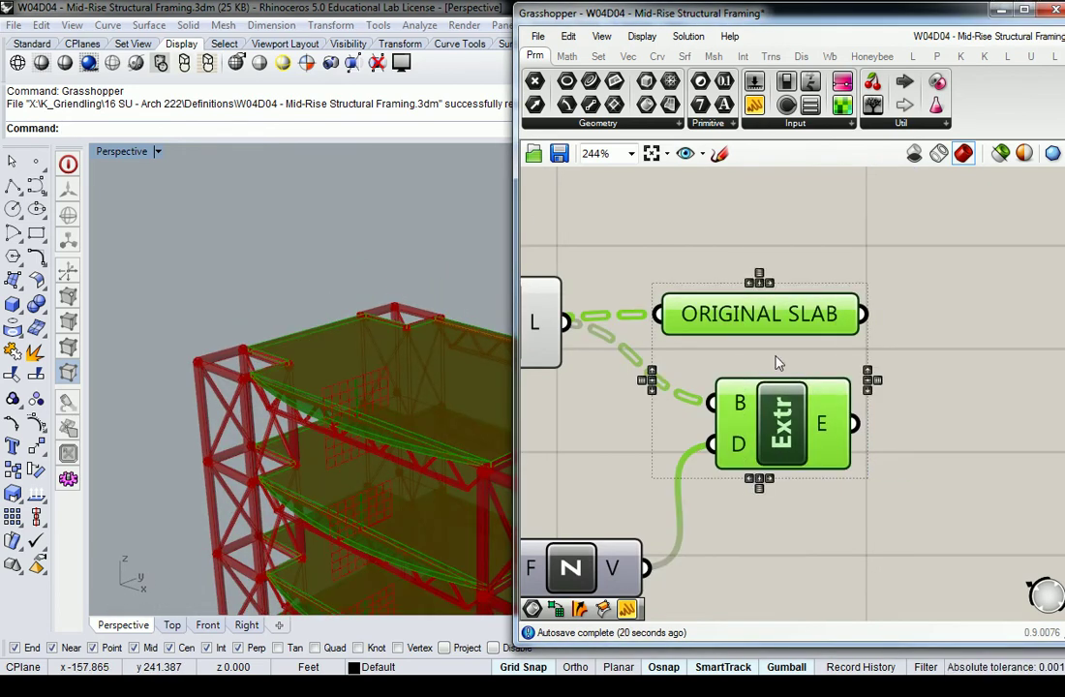
{"action": "right_click_drag", "start_coordinate": [876, 259], "coordinate": [825, 289]}
{"action": "left_click", "coordinate": [854, 213]}
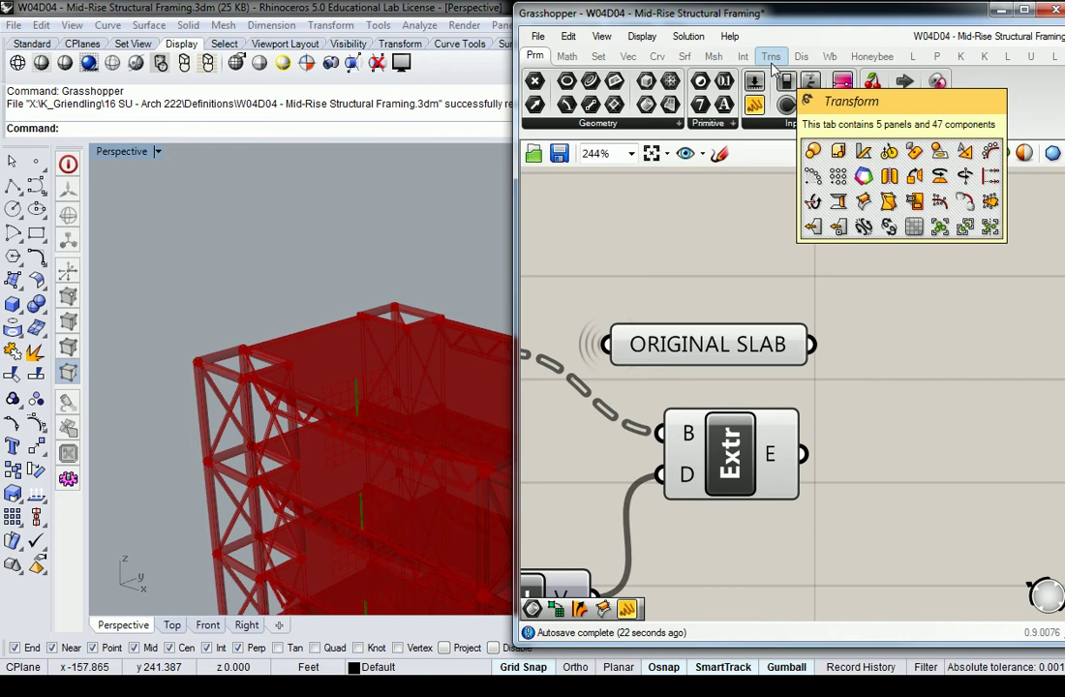
Add a Solid Union component after the ORIGINAL SLAB parameter and the edge Extrude component, leaving space before its input.
{"action": "left_click", "coordinate": [743, 57]}
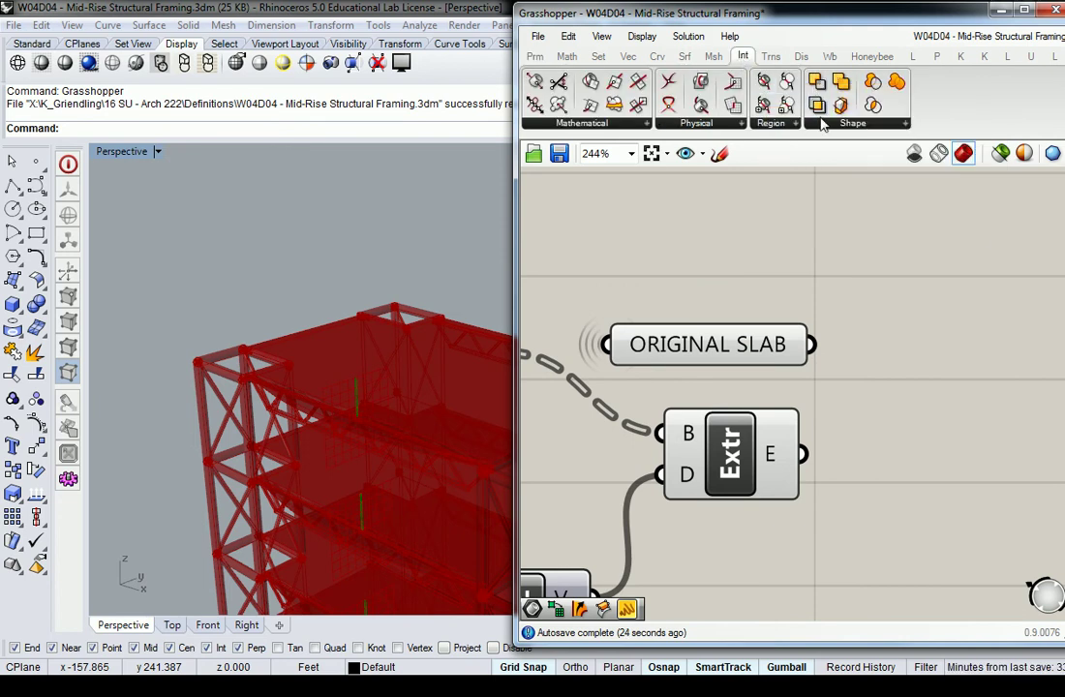
{"action": "left_click", "coordinate": [840, 125]}
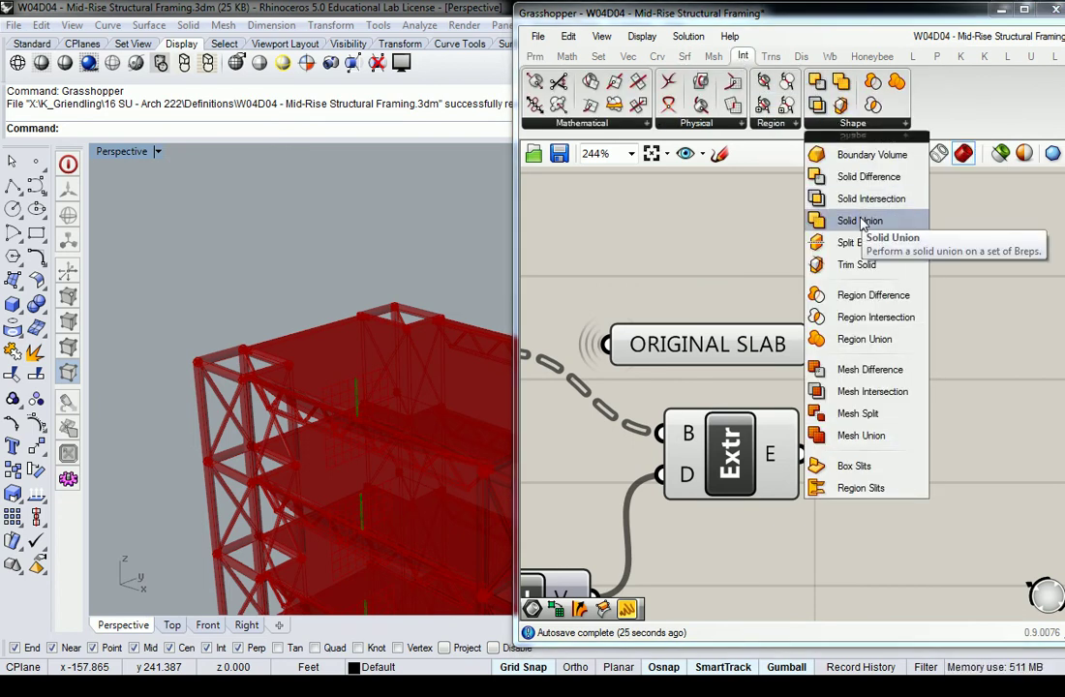
{"action": "left_click_drag", "start_coordinate": [863, 224], "coordinate": [927, 392]}
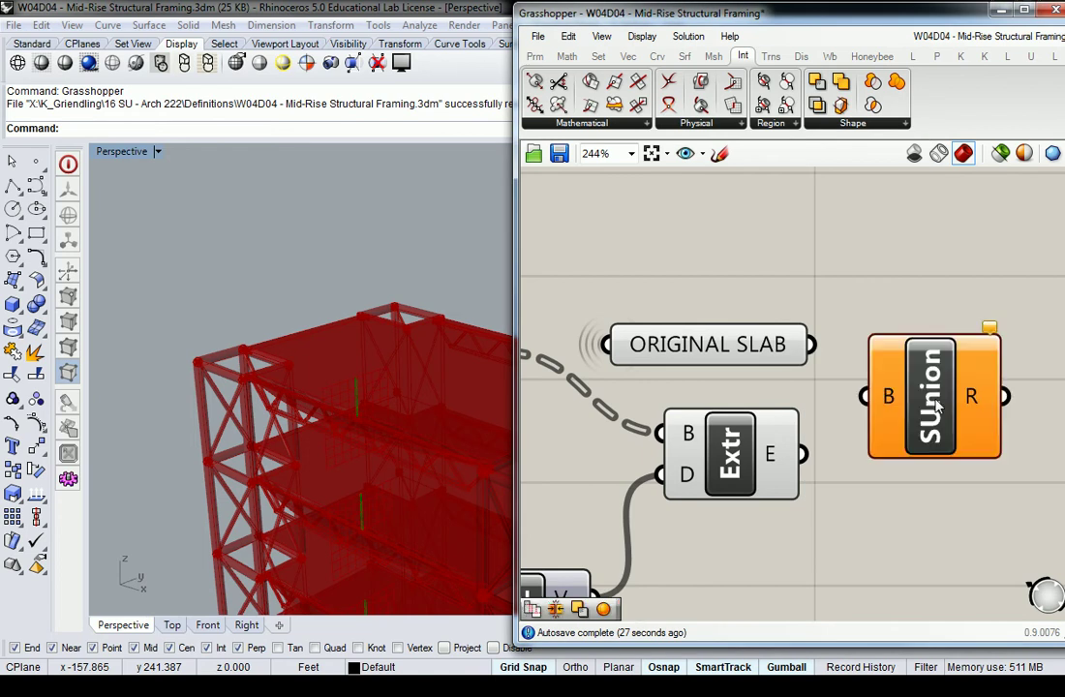
{"action": "scroll", "coordinate": [839, 423], "scroll_direction": "down", "scroll_amount": 3}
{"action": "right_click_drag", "start_coordinate": [793, 394], "coordinate": [728, 399]}
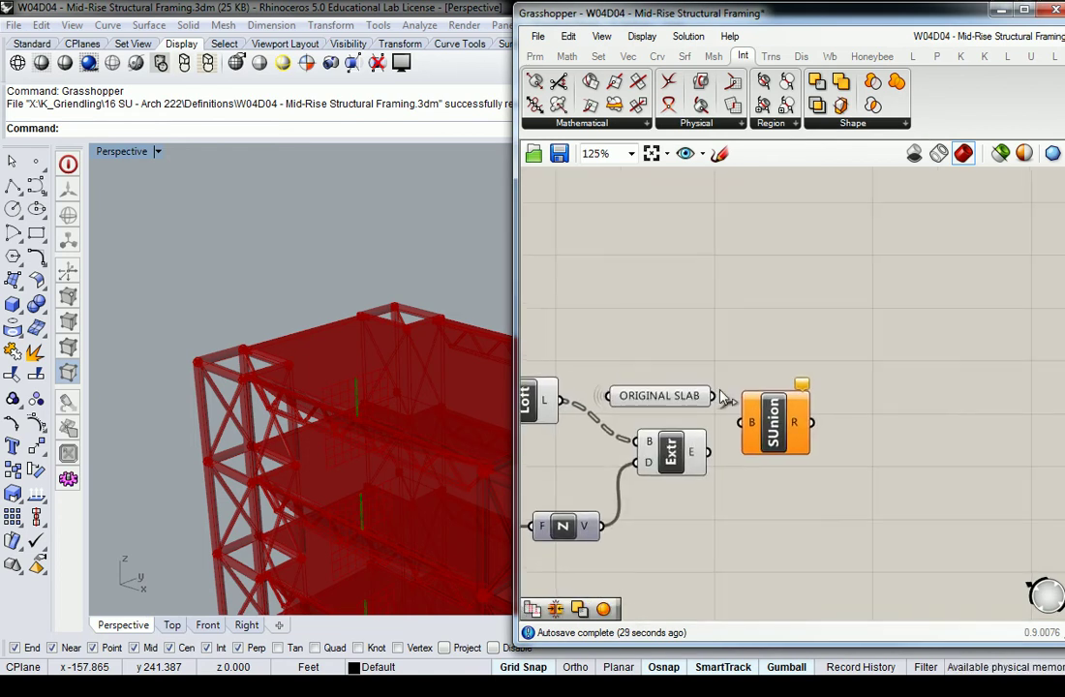
{"action": "left_click_drag", "start_coordinate": [779, 423], "coordinate": [832, 431]}
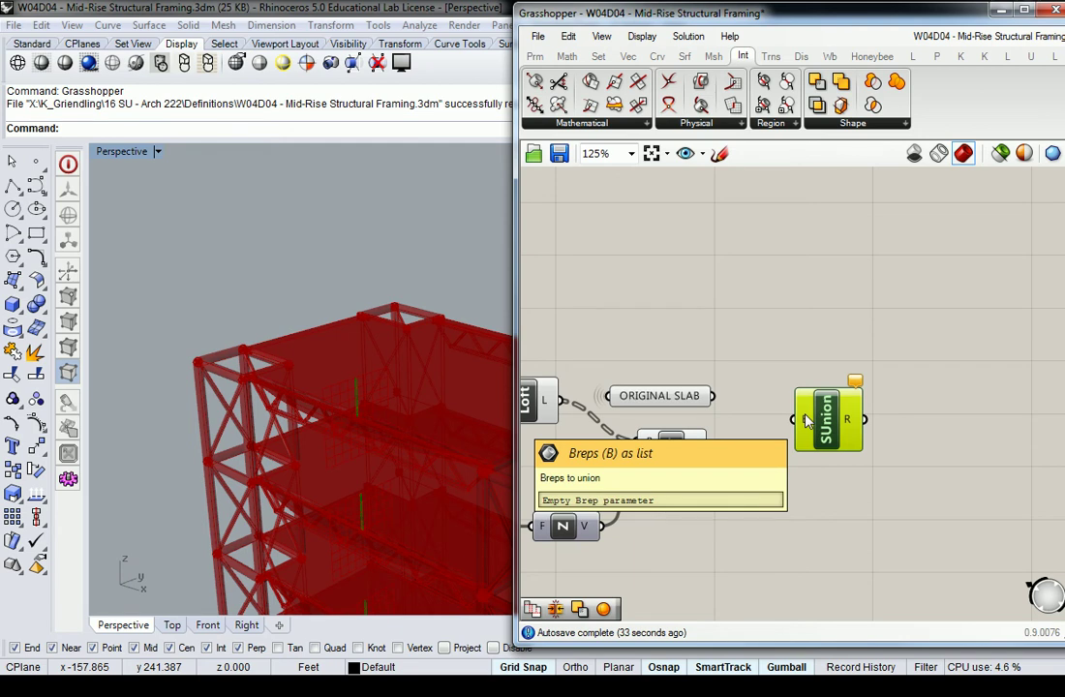
Wire both the ORIGINAL SLAB parameter and the edge extrusion's E output into the Solid Union's B input.
{"action": "mouse_move", "coordinate": [701, 397]}
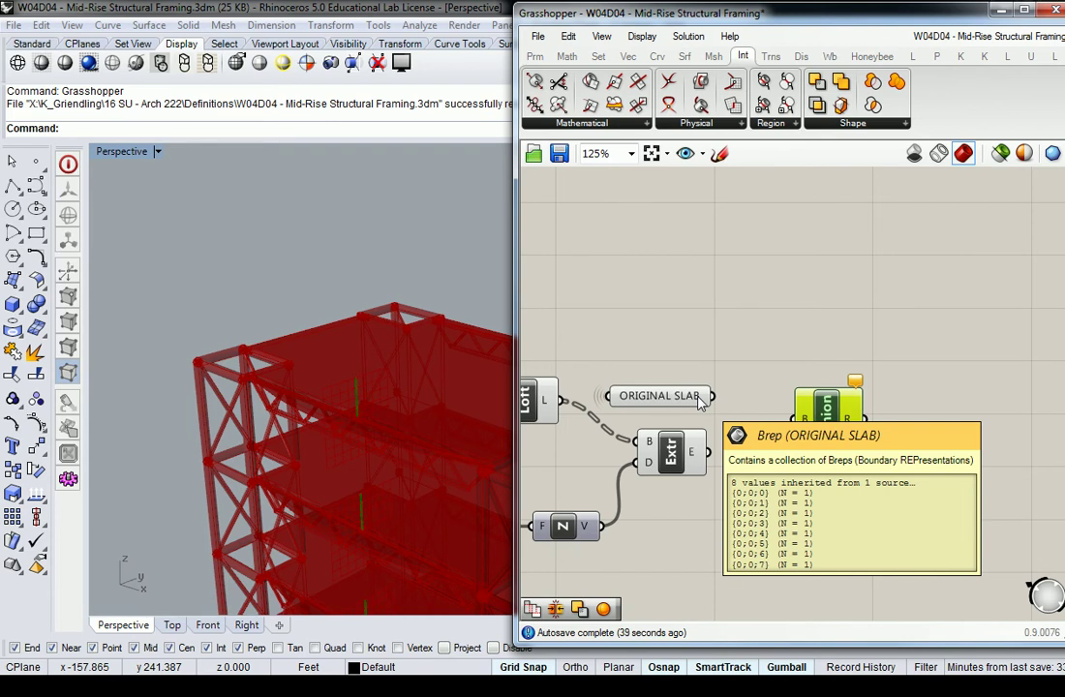
{"action": "mouse_move", "coordinate": [695, 465]}
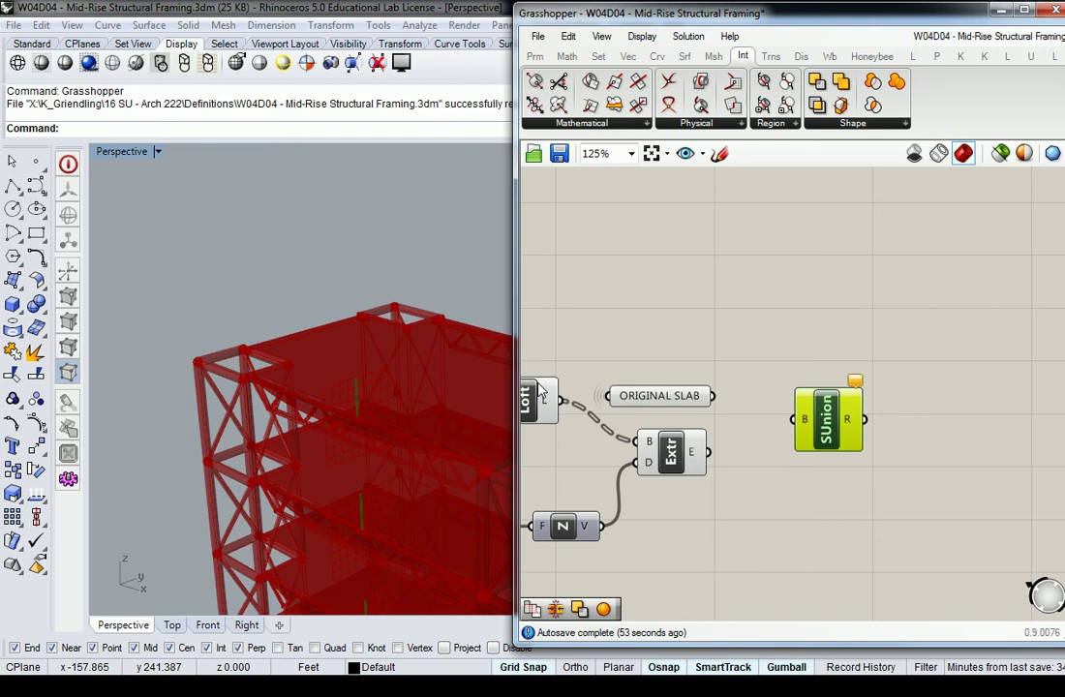
{"action": "left_click_drag", "start_coordinate": [713, 396], "coordinate": [796, 420]}
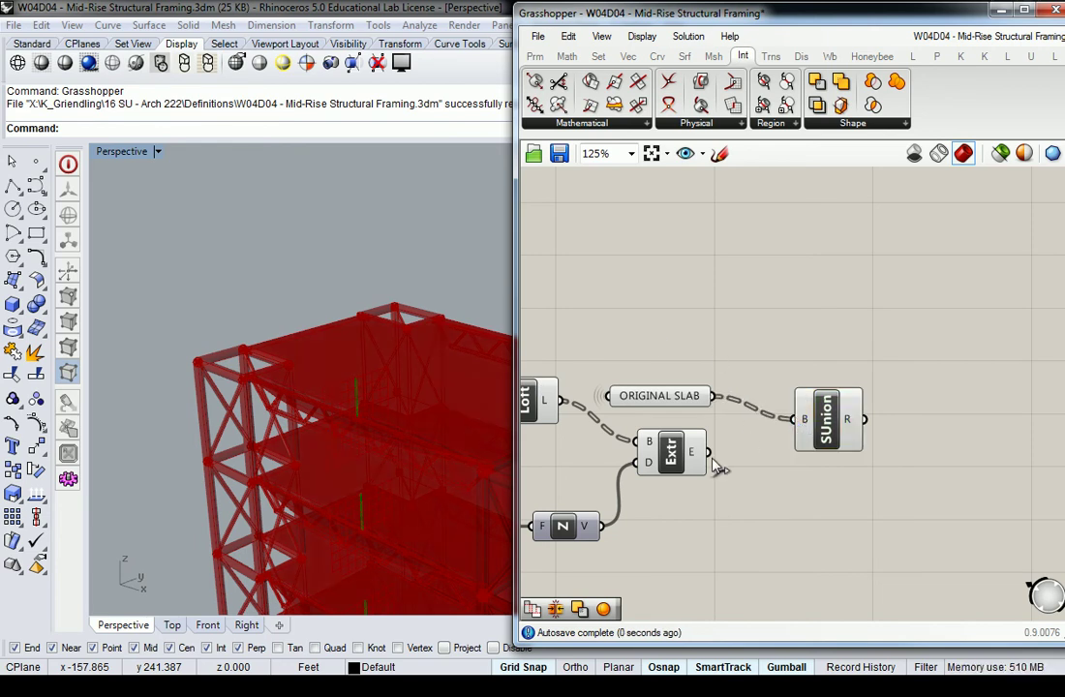
{"action": "left_click_drag", "start_coordinate": [707, 452], "coordinate": [796, 421], "text": "shift"}
{"action": "right_click_drag", "start_coordinate": [772, 373], "coordinate": [752, 384]}
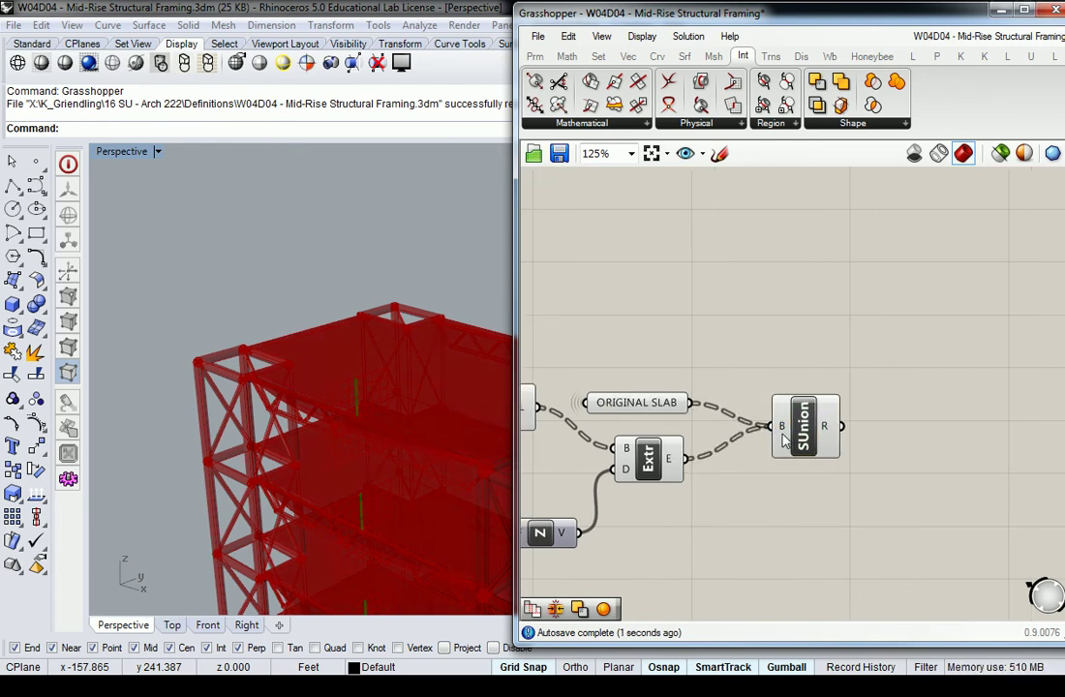
Inspect the union in the model and check the data tree paths of Solid Union's R output and B input.
{"action": "mouse_move", "coordinate": [784, 430]}
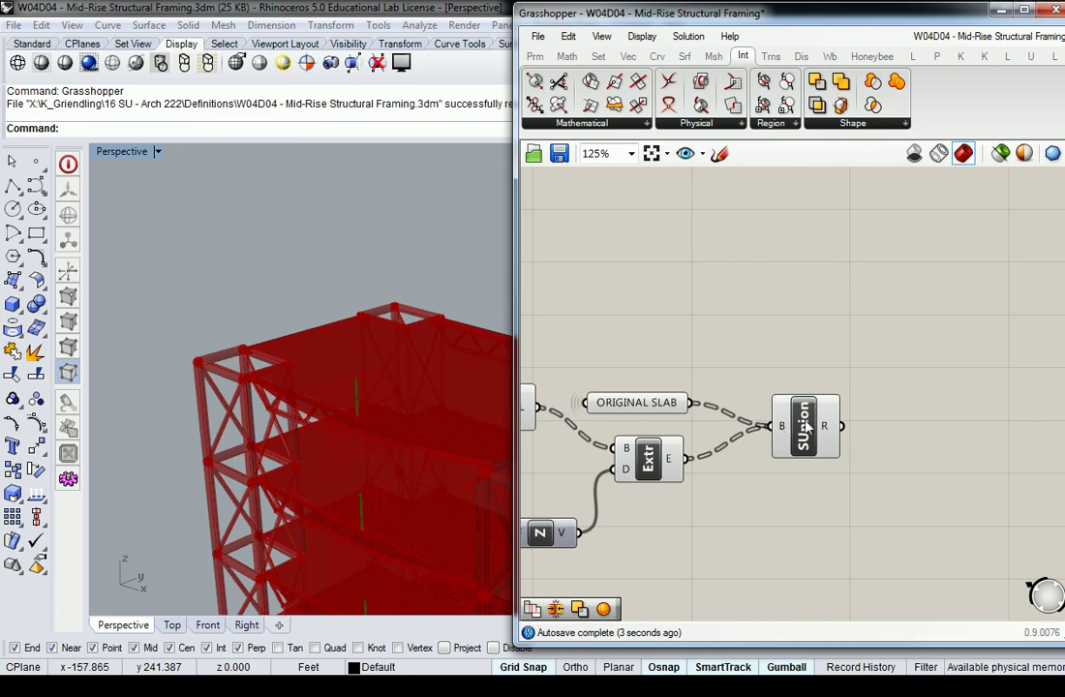
{"action": "left_click", "coordinate": [819, 422]}
{"action": "right_click_drag", "start_coordinate": [431, 335], "coordinate": [424, 369]}
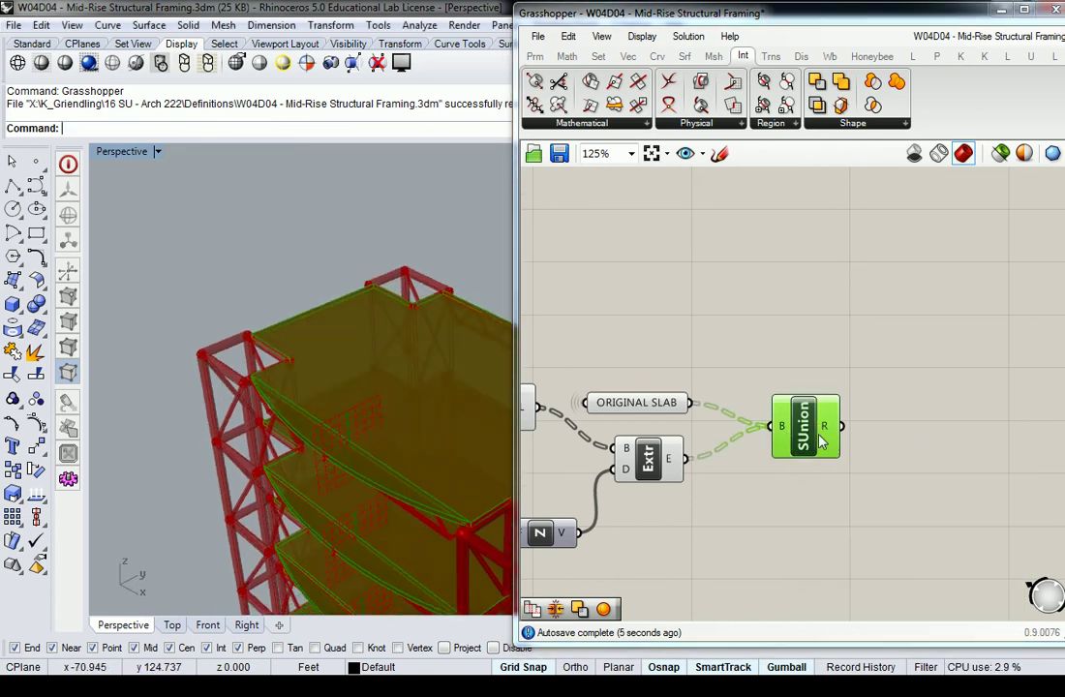
{"action": "mouse_move", "coordinate": [827, 432]}
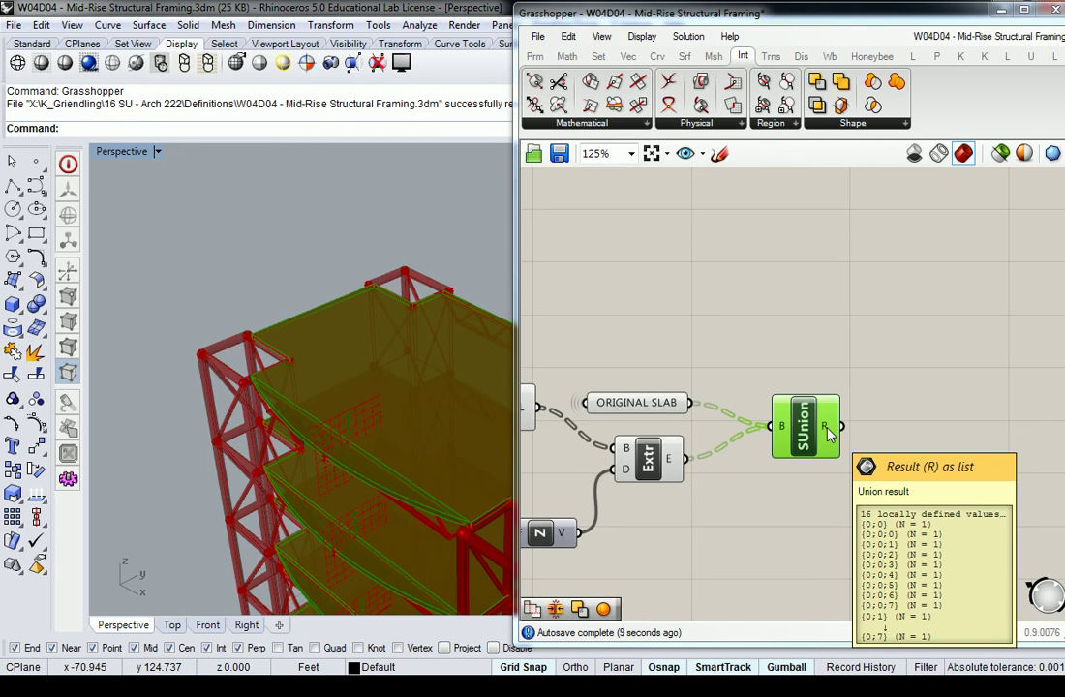
{"action": "left_click", "coordinate": [746, 328]}
{"action": "right_click_drag", "start_coordinate": [733, 374], "coordinate": [759, 370]}
{"action": "left_click", "coordinate": [681, 404]}
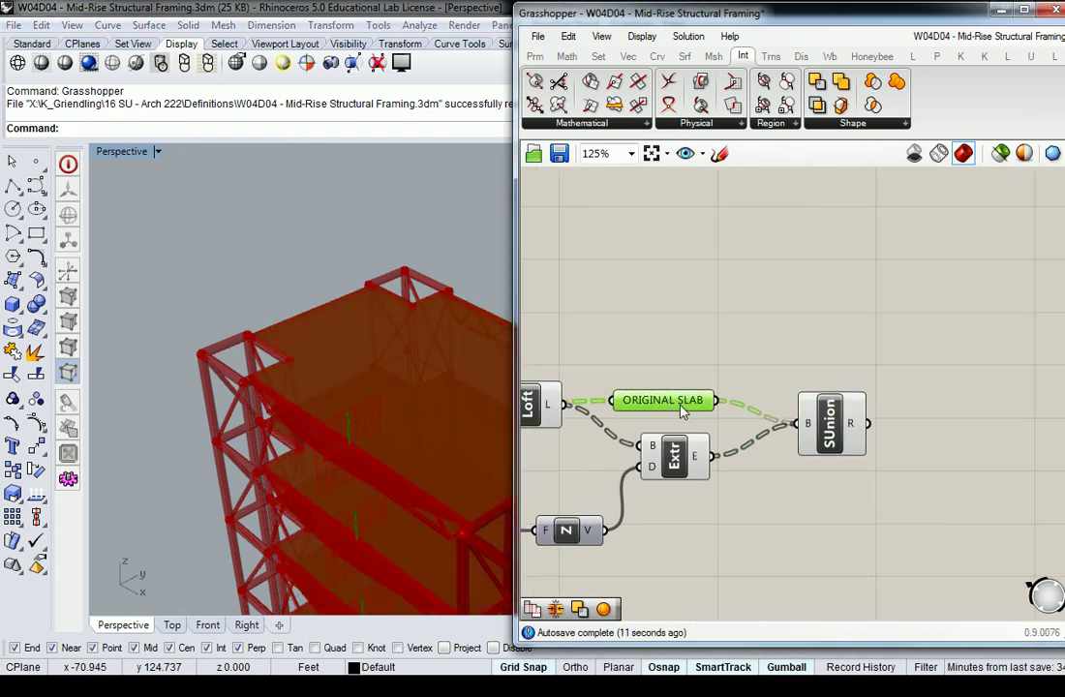
{"action": "mouse_move", "coordinate": [680, 404]}
{"action": "left_click", "coordinate": [838, 437]}
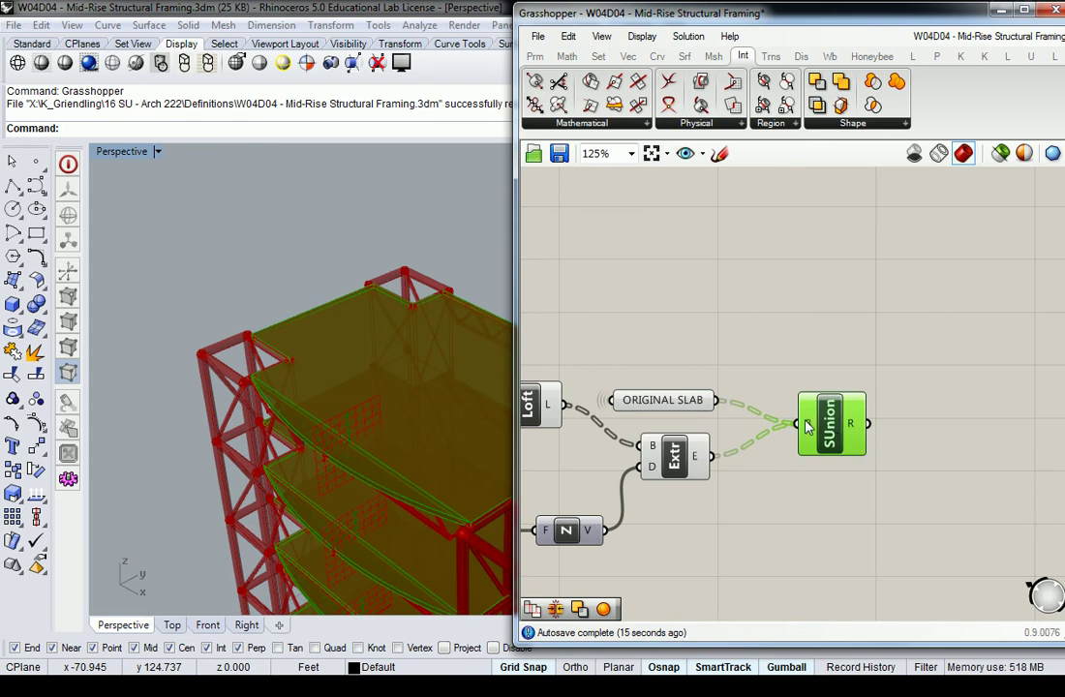
{"action": "mouse_move", "coordinate": [808, 428]}
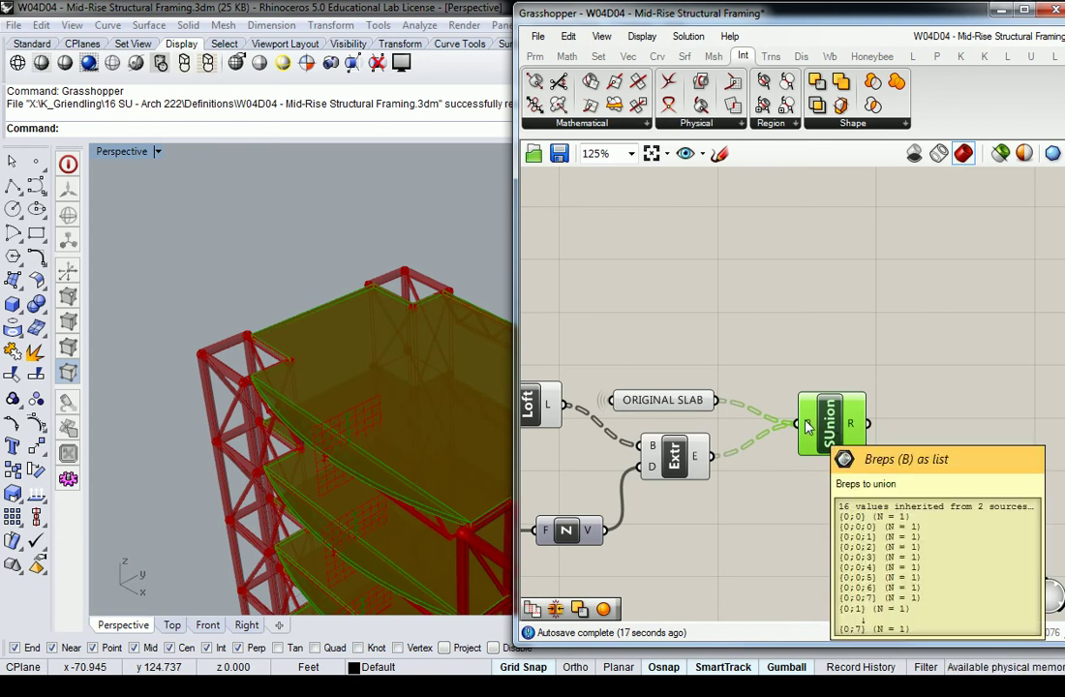
{"action": "left_click", "coordinate": [805, 406]}
Move Solid Union farther from its sources and compare the data paths of ORIGINAL SLAB and the Extrude component's E output.
{"action": "left_click_drag", "start_coordinate": [827, 421], "coordinate": [830, 426]}
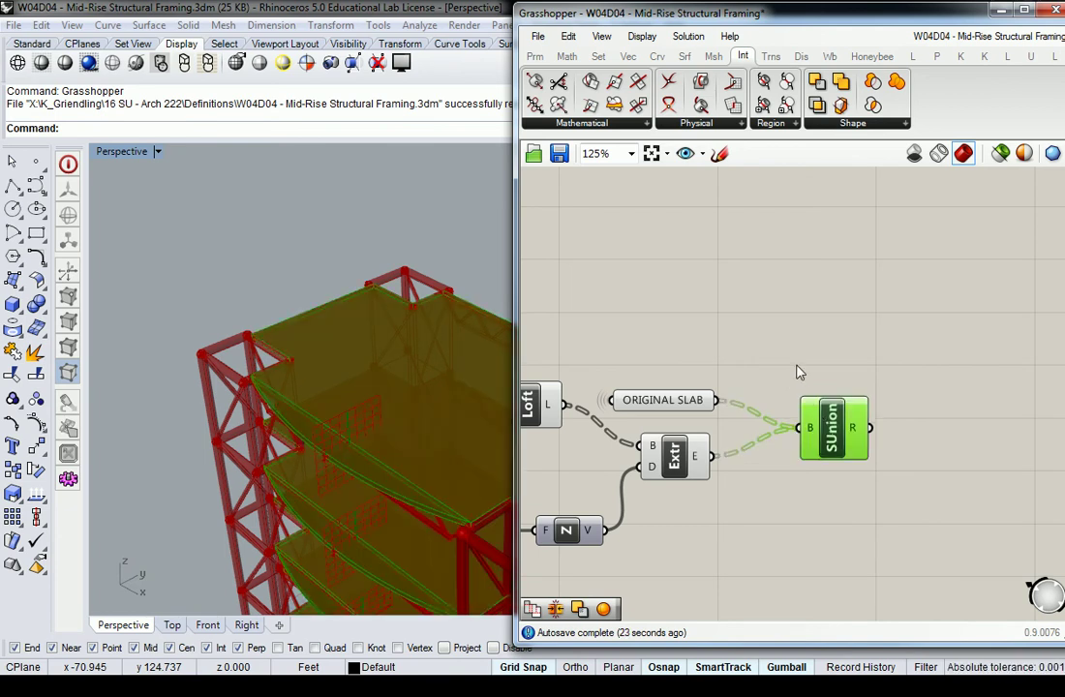
{"action": "right_click_drag", "start_coordinate": [833, 406], "coordinate": [779, 405]}
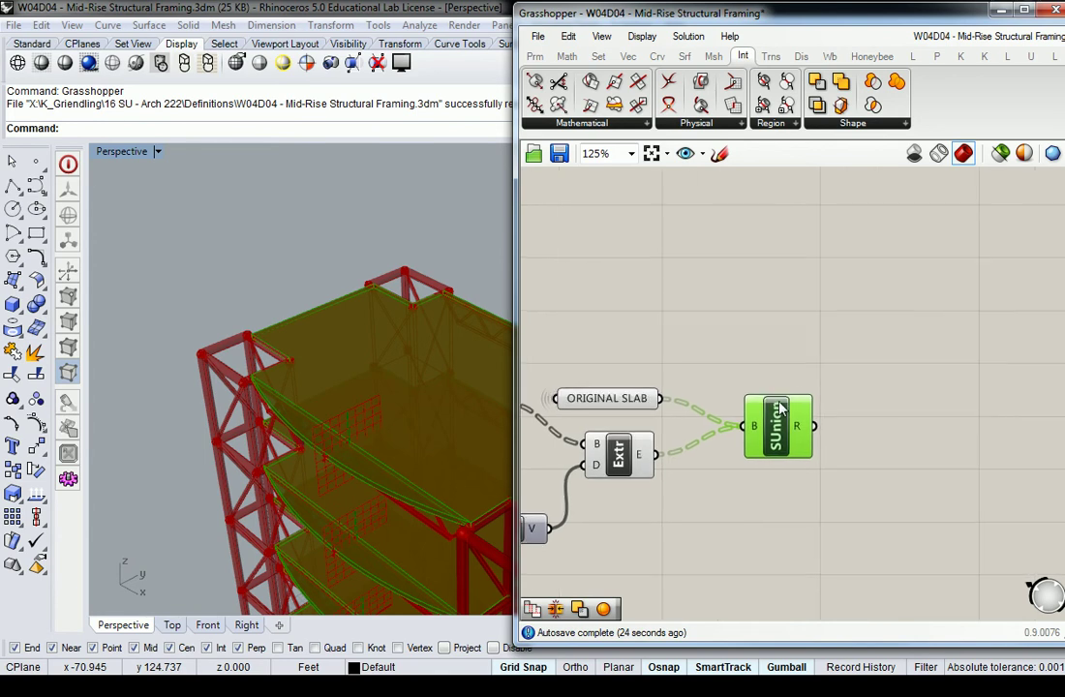
{"action": "left_click_drag", "start_coordinate": [778, 412], "coordinate": [838, 412]}
{"action": "left_click", "coordinate": [602, 352]}
{"action": "scroll", "coordinate": [570, 431], "scroll_direction": "up", "scroll_amount": 3}
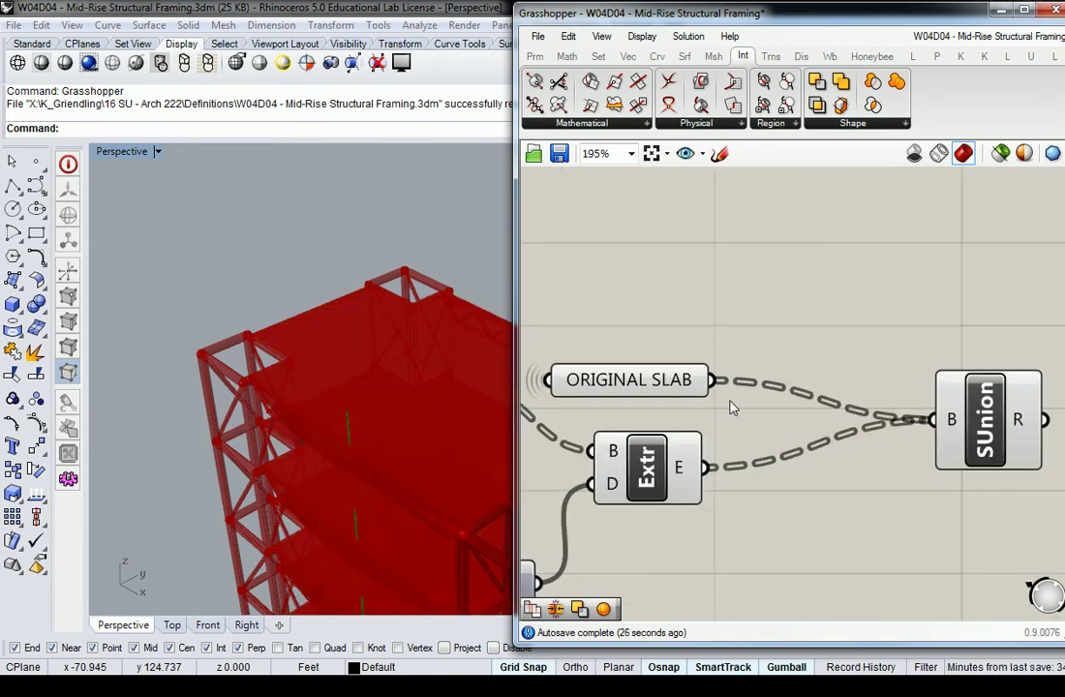
{"action": "mouse_move", "coordinate": [699, 390]}
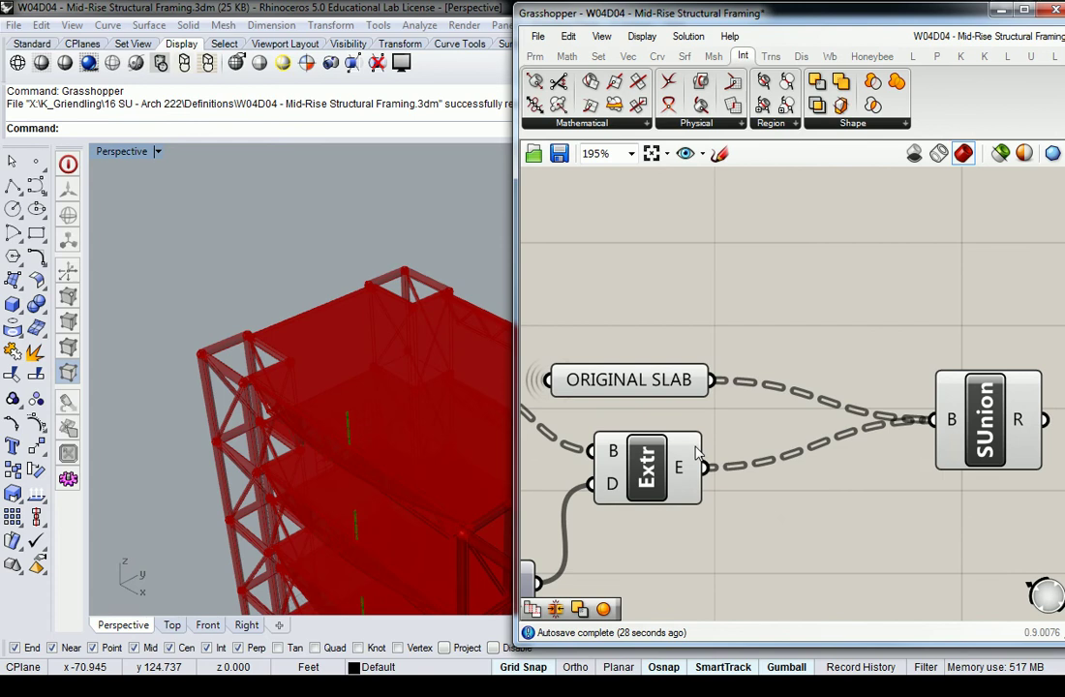
{"action": "mouse_move", "coordinate": [685, 478]}
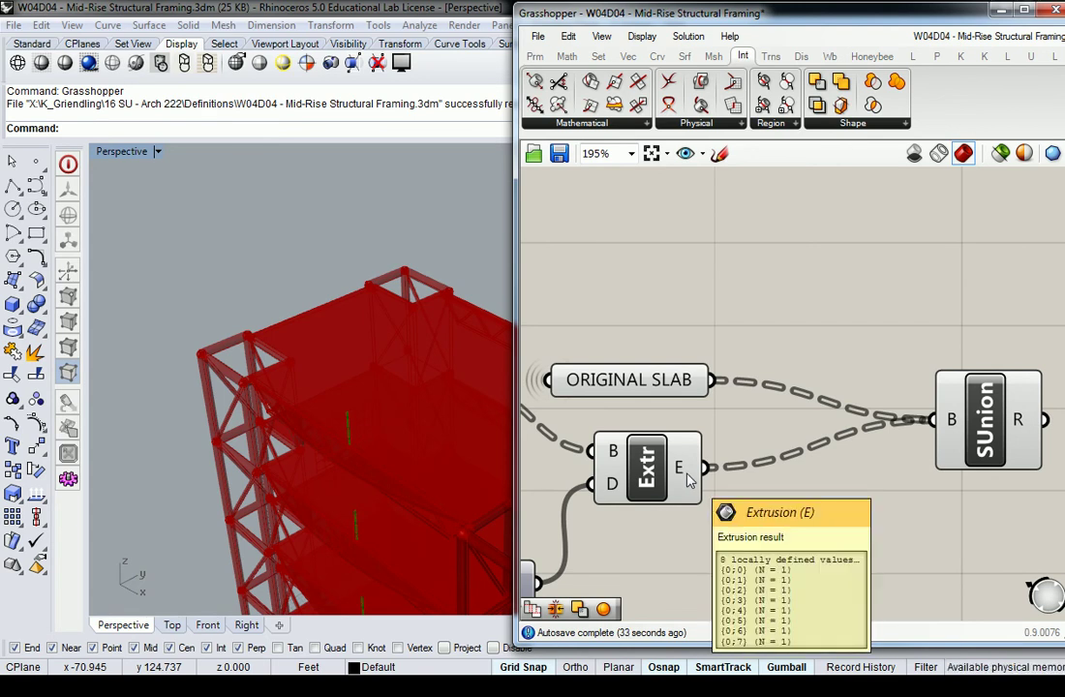
{"action": "right_click_drag", "start_coordinate": [814, 410], "coordinate": [735, 419]}
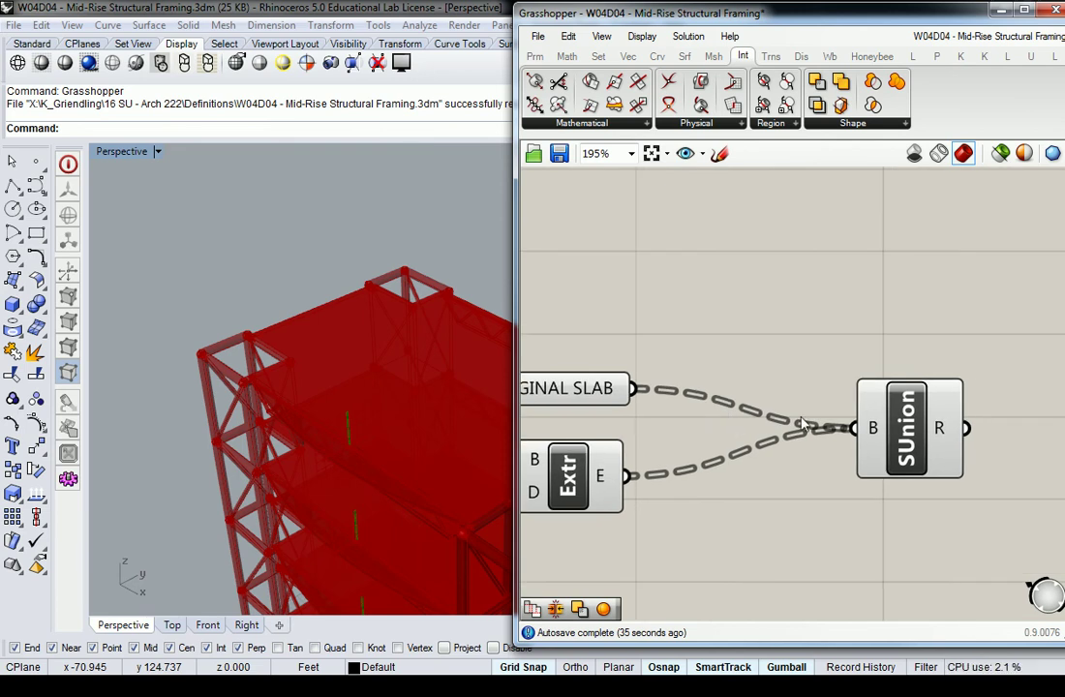
{"action": "left_click_drag", "start_coordinate": [897, 426], "coordinate": [924, 423]}
{"action": "left_click", "coordinate": [796, 391]}
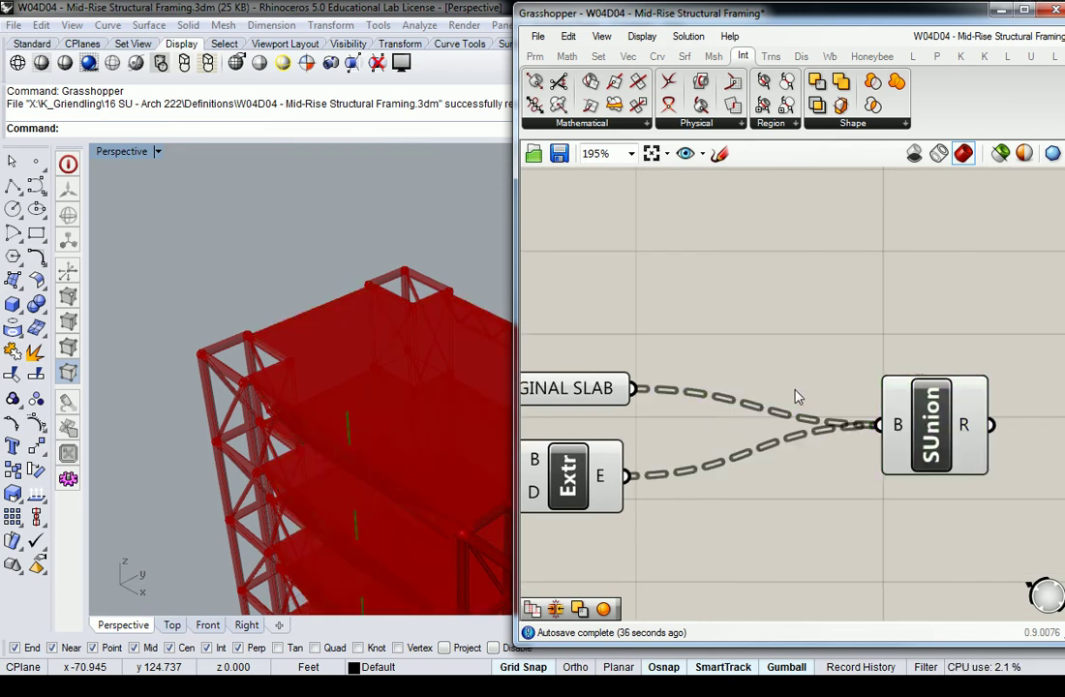
Add a Cross Reference component before Solid Union and wire ORIGINAL SLAB into its A input and the edge extrusion's E output into B.
{"action": "left_click", "coordinate": [598, 57]}
{"action": "left_click", "coordinate": [606, 125]}
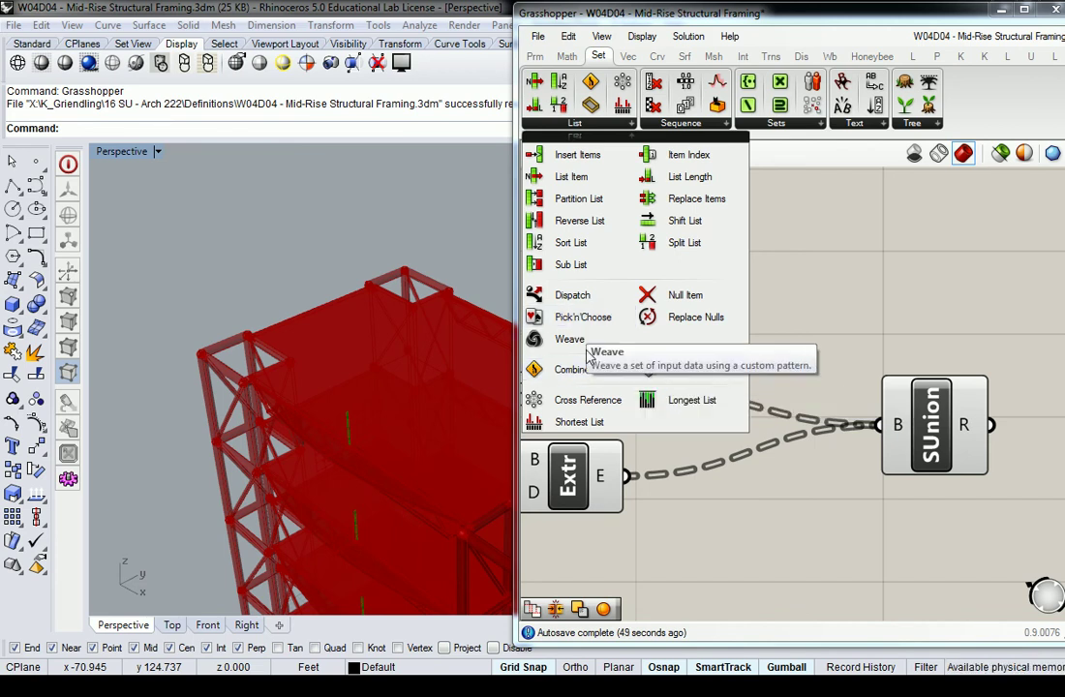
{"action": "left_click", "coordinate": [578, 407]}
{"action": "left_click", "coordinate": [754, 442]}
{"action": "right_click_drag", "start_coordinate": [711, 432], "coordinate": [788, 416]}
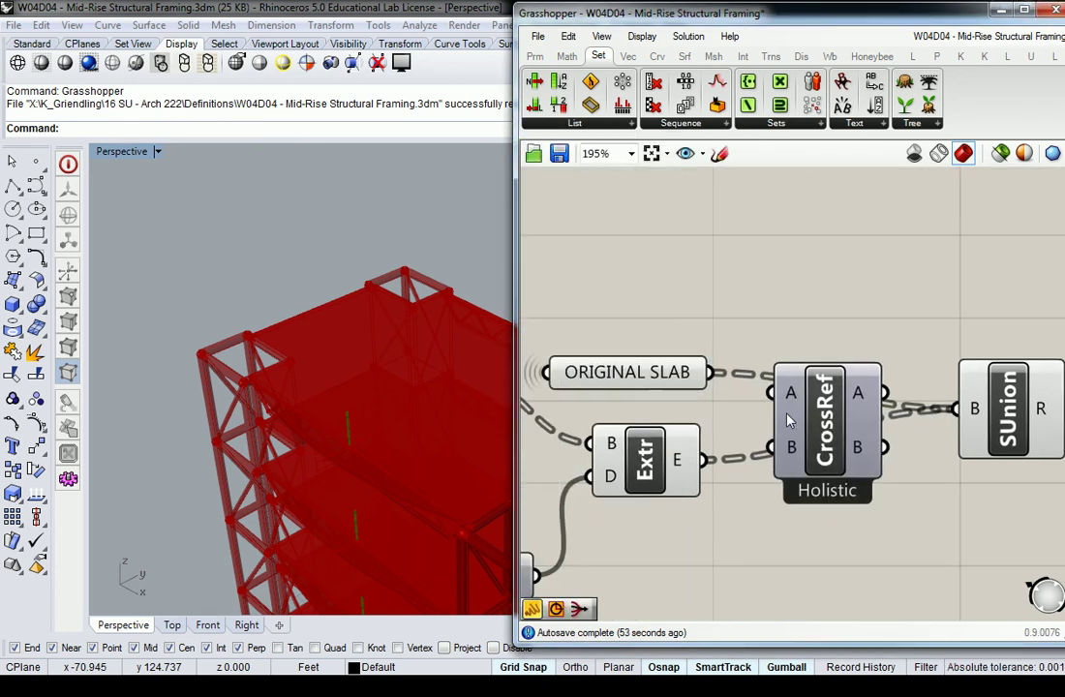
{"action": "left_click_drag", "start_coordinate": [712, 373], "coordinate": [777, 395]}
Check the data tree paths of Cross Reference's A and B outputs, ending with the component back in line before Solid Union.
{"action": "mouse_move", "coordinate": [858, 397]}
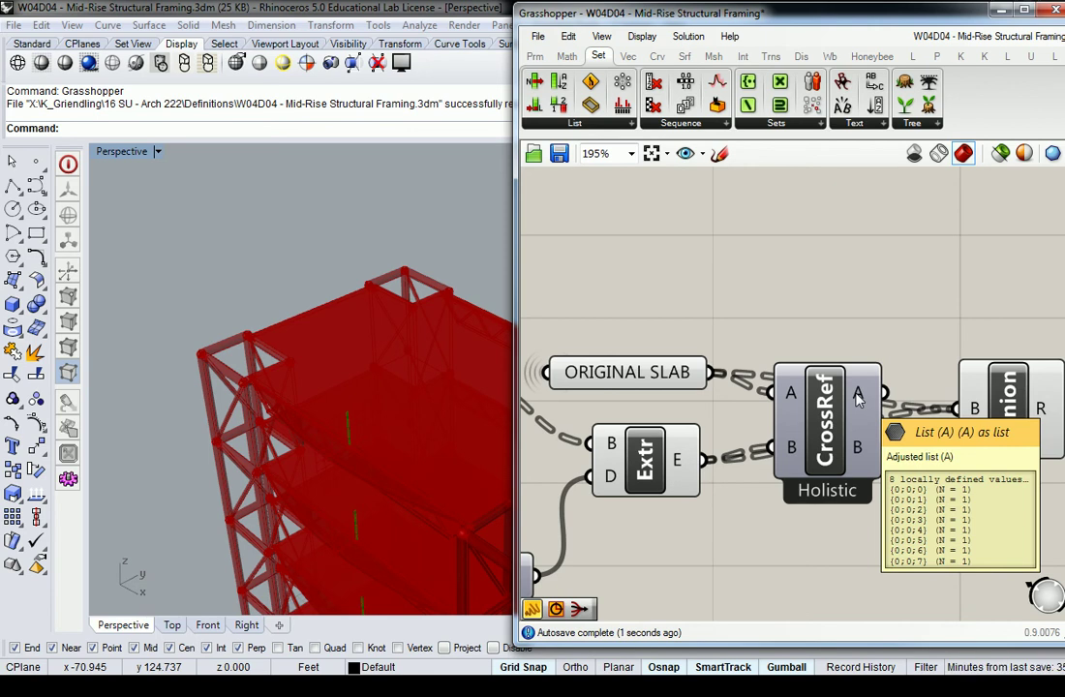
{"action": "mouse_move", "coordinate": [858, 457]}
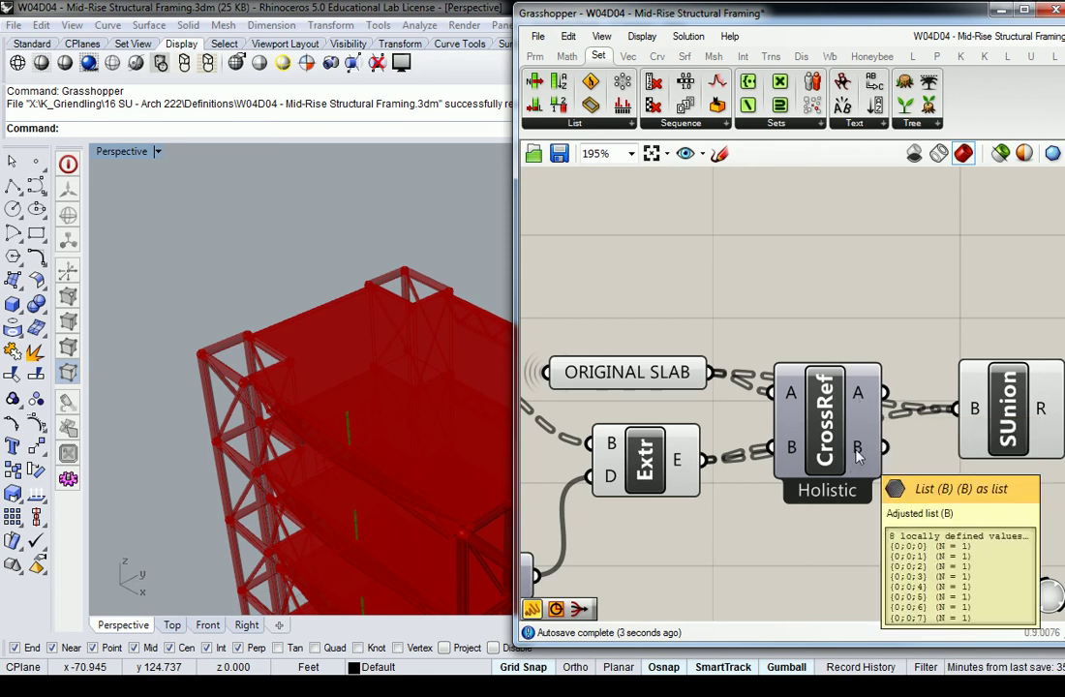
{"action": "left_click_drag", "start_coordinate": [823, 426], "coordinate": [804, 309]}
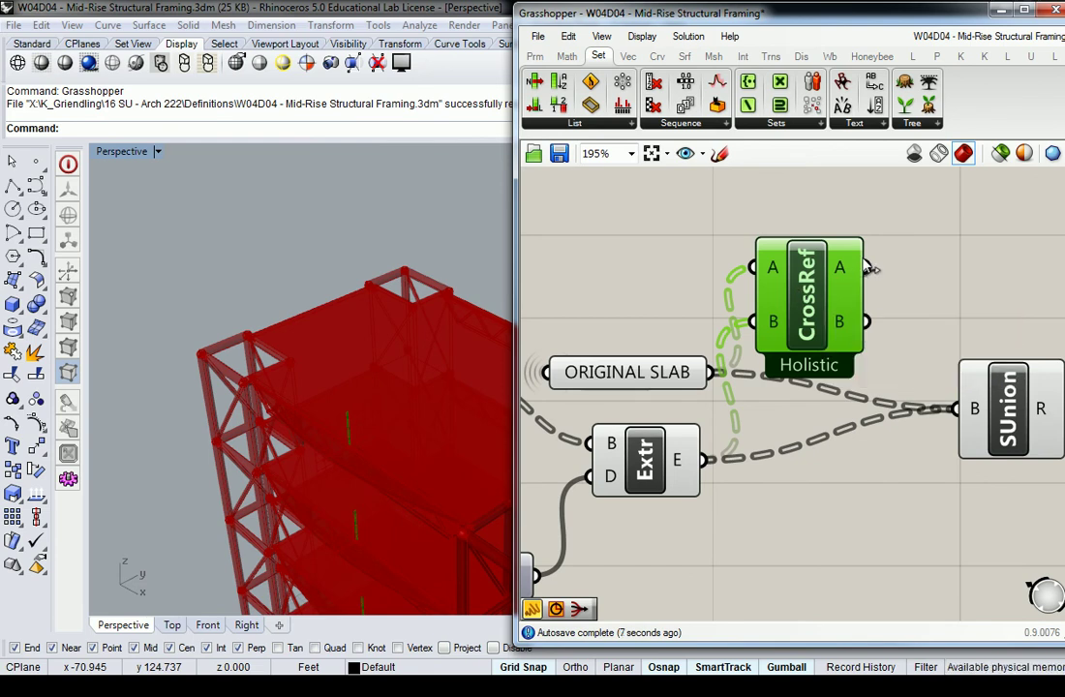
{"action": "mouse_move", "coordinate": [852, 334]}
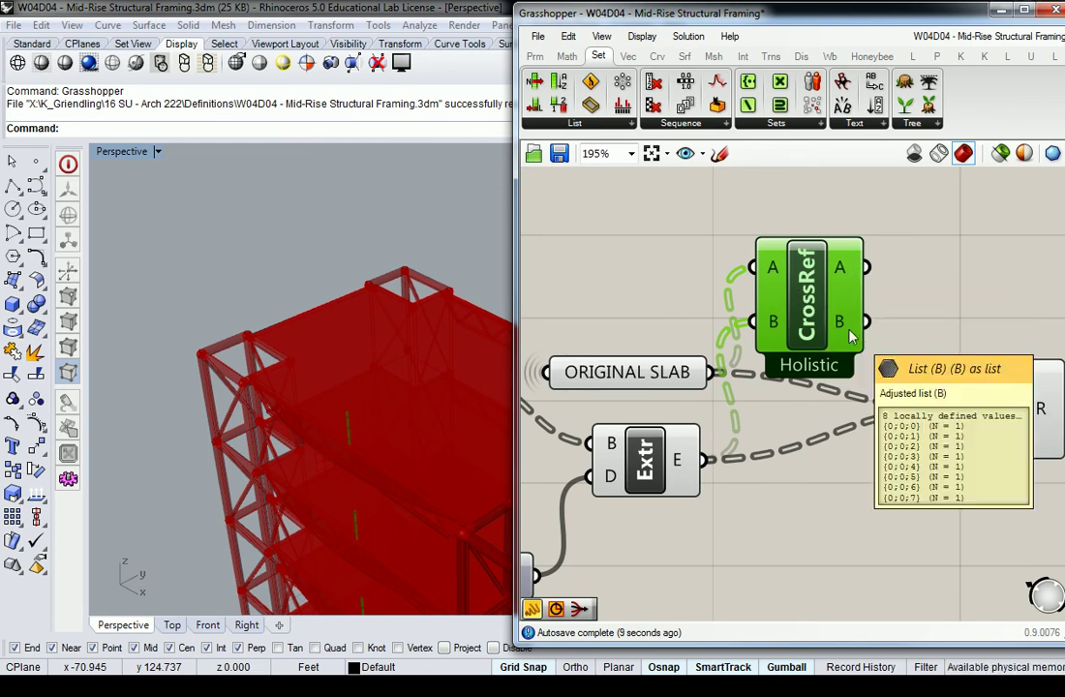
{"action": "right_click_drag", "start_coordinate": [852, 334], "coordinate": [737, 333]}
{"action": "left_click_drag", "start_coordinate": [702, 346], "coordinate": [709, 449]}
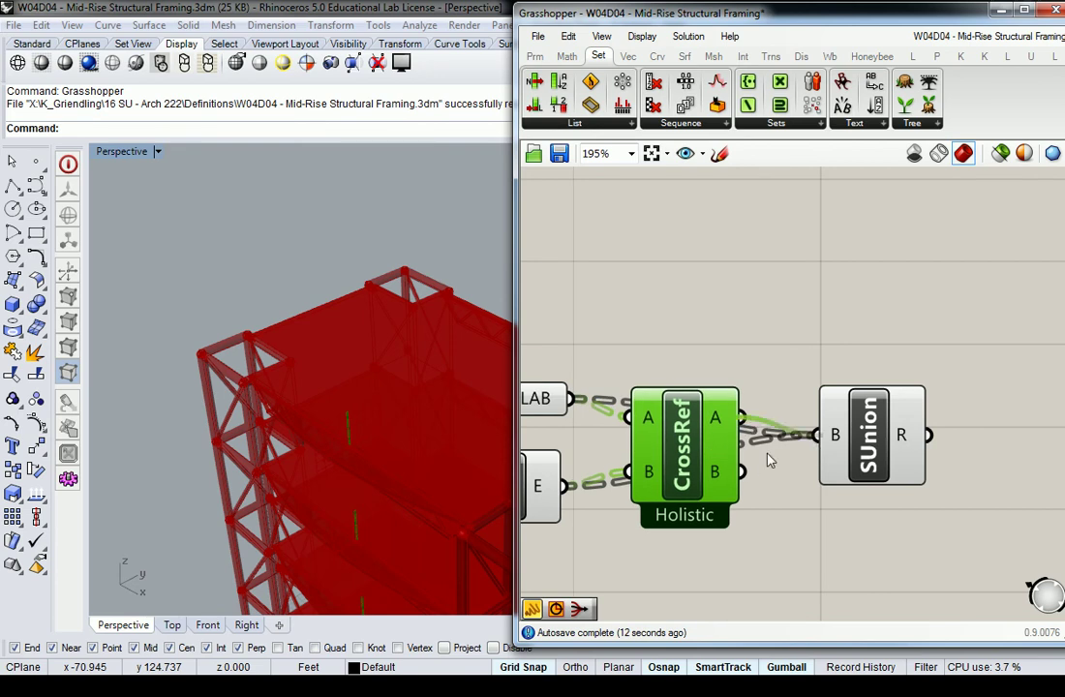
Disconnect all sources from Solid Union's B input and wire both Cross Reference outputs, A and B, into it instead.
{"action": "left_click", "coordinate": [792, 382]}
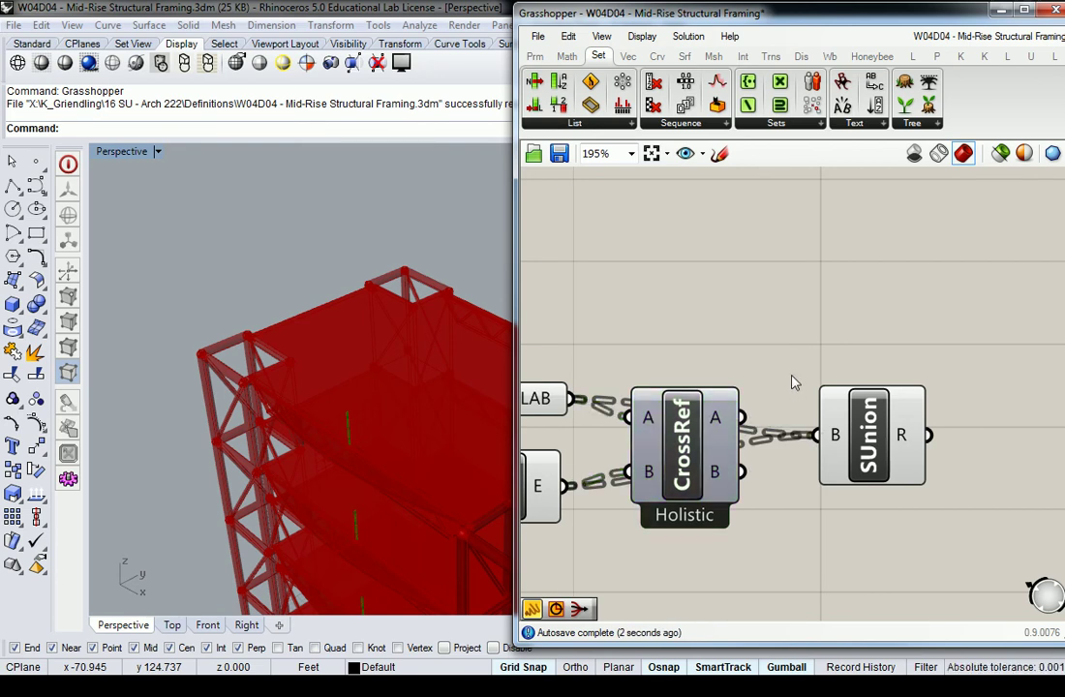
{"action": "right_click", "coordinate": [834, 435]}
{"action": "mouse_move", "coordinate": [931, 381]}
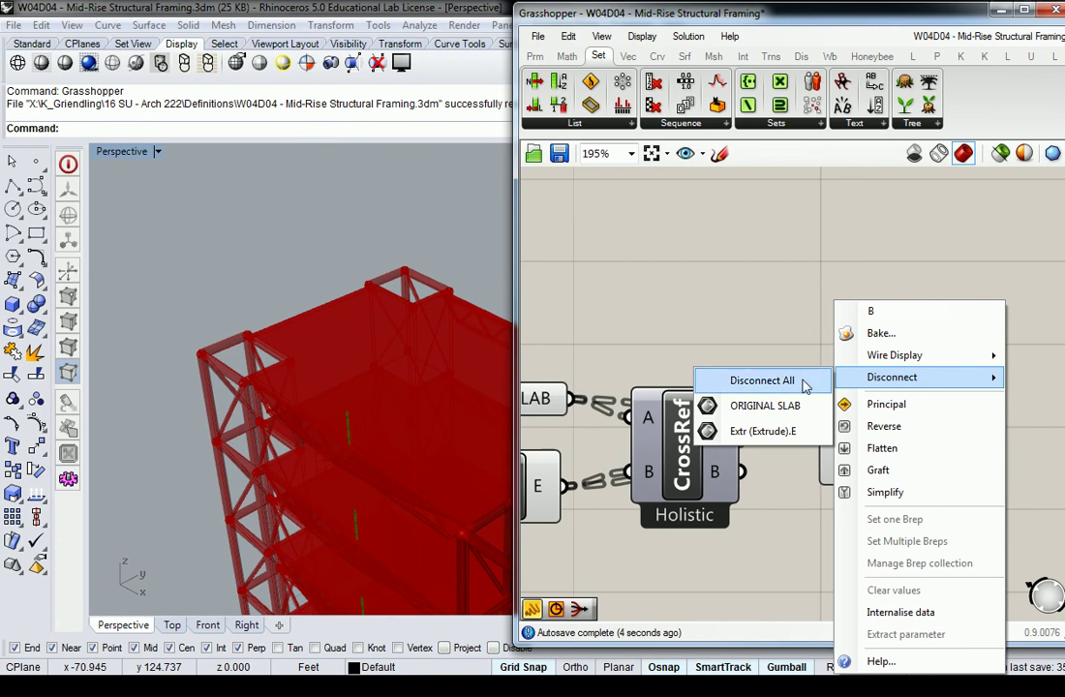
{"action": "left_click", "coordinate": [772, 383]}
{"action": "left_click_drag", "start_coordinate": [744, 421], "coordinate": [814, 442]}
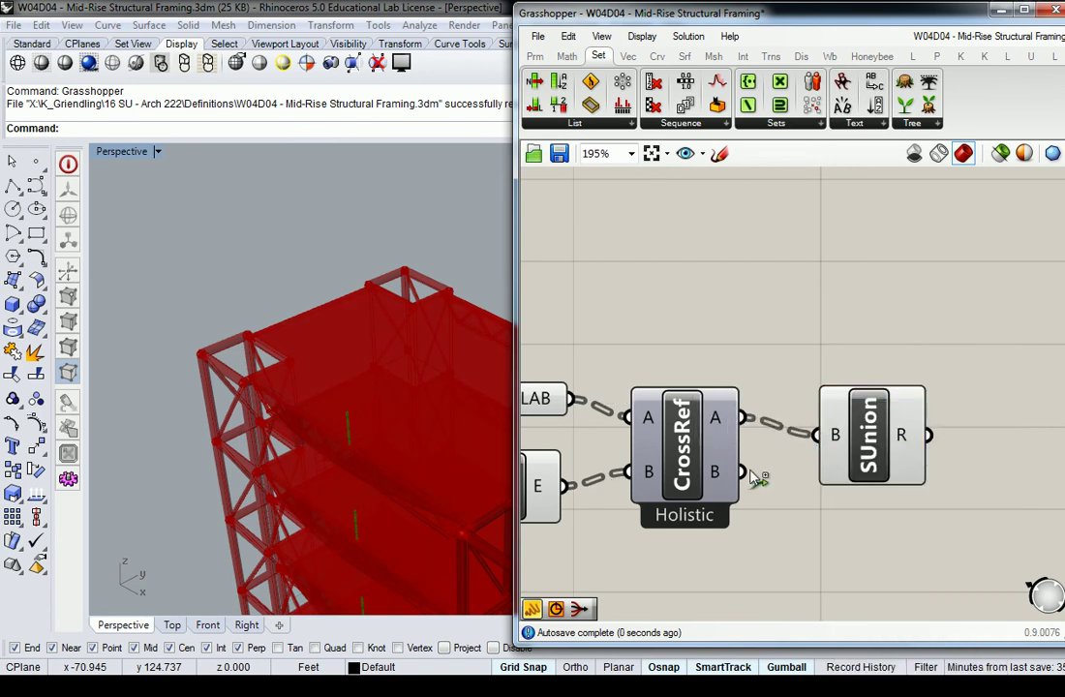
{"action": "left_click_drag", "start_coordinate": [744, 472], "coordinate": [817, 436], "text": "shift"}
Check the union in the model and the paths of its R output, and move Solid Union slightly closer to Cross Reference.
{"action": "left_click", "coordinate": [870, 437]}
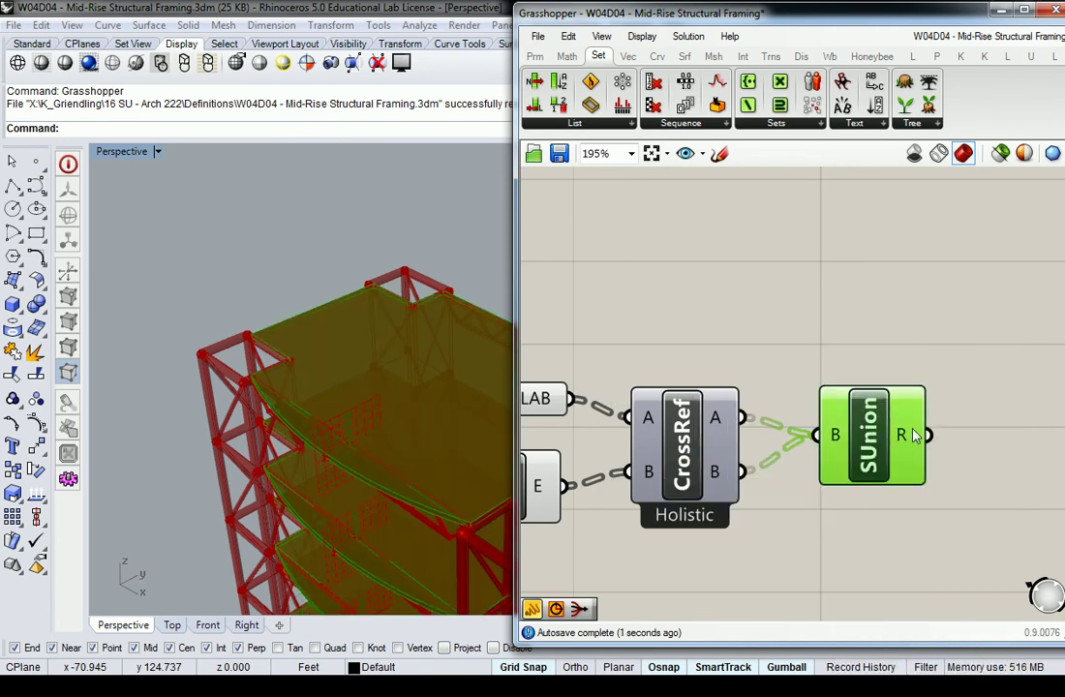
{"action": "mouse_move", "coordinate": [914, 436]}
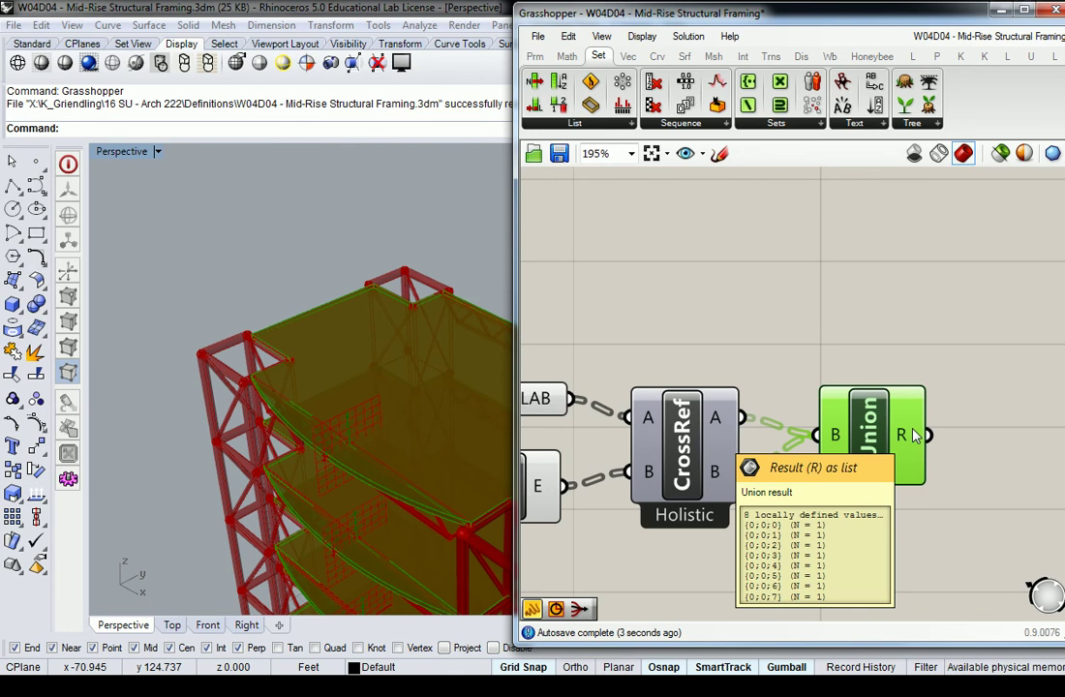
{"action": "left_click", "coordinate": [745, 330]}
{"action": "scroll", "coordinate": [776, 366], "scroll_direction": "down", "scroll_amount": 4}
{"action": "right_click_drag", "start_coordinate": [773, 409], "coordinate": [834, 408]}
{"action": "scroll", "coordinate": [834, 406], "scroll_direction": "up", "scroll_amount": 2}
{"action": "left_click", "coordinate": [900, 400]}
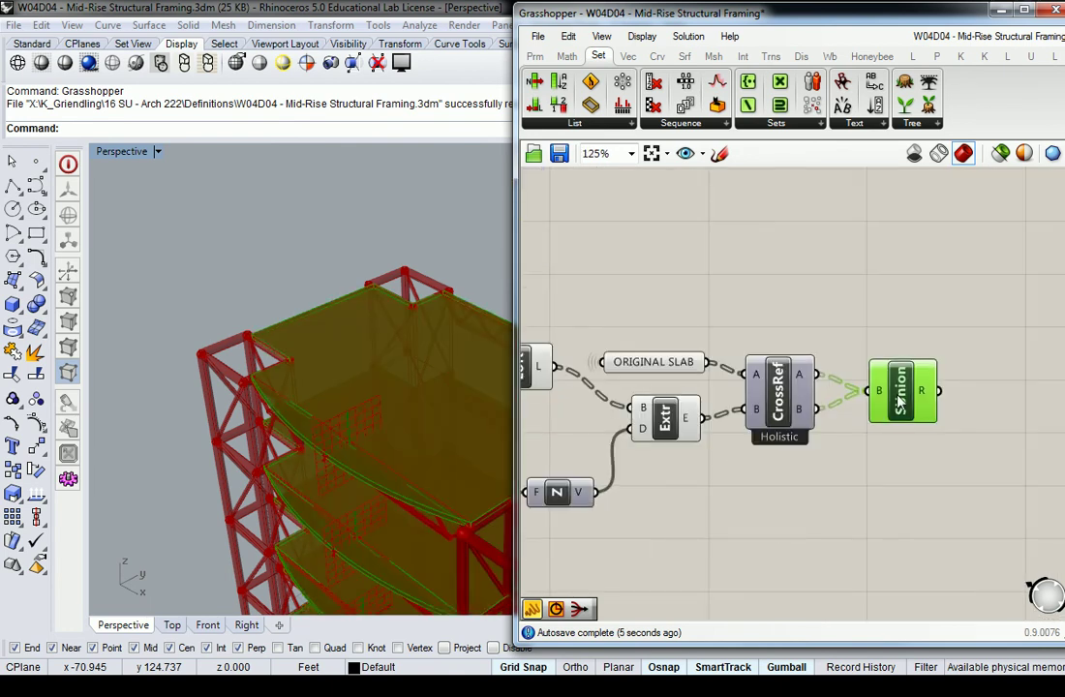
{"action": "left_click_drag", "start_coordinate": [899, 400], "coordinate": [892, 401]}
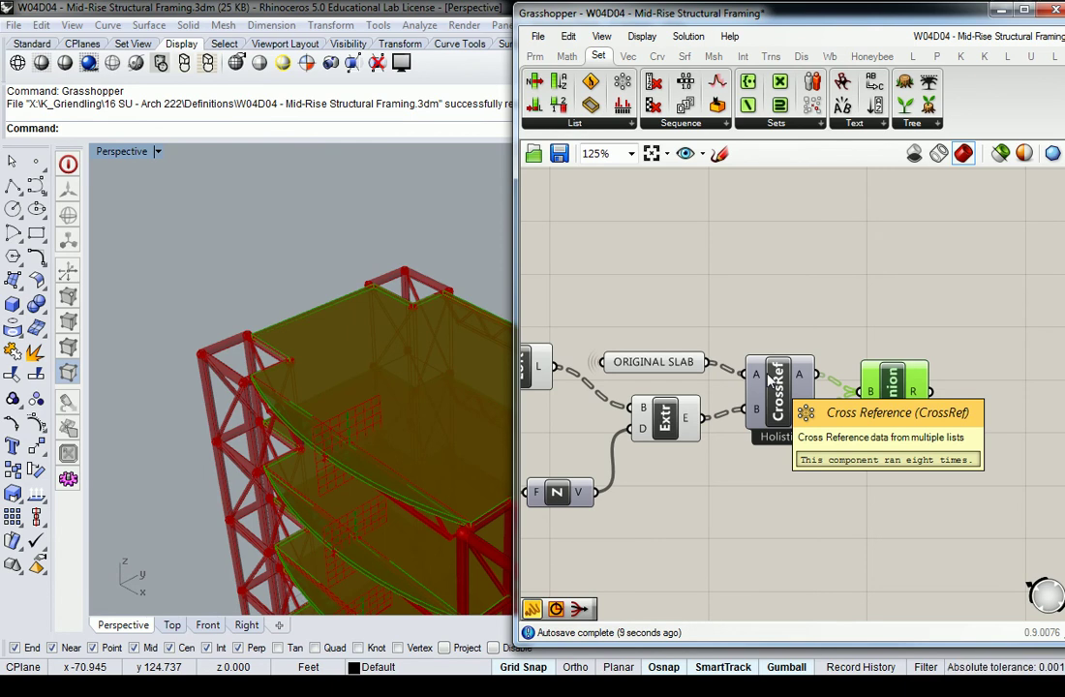
{"action": "left_click", "coordinate": [765, 335]}
{"action": "left_click", "coordinate": [612, 127]}
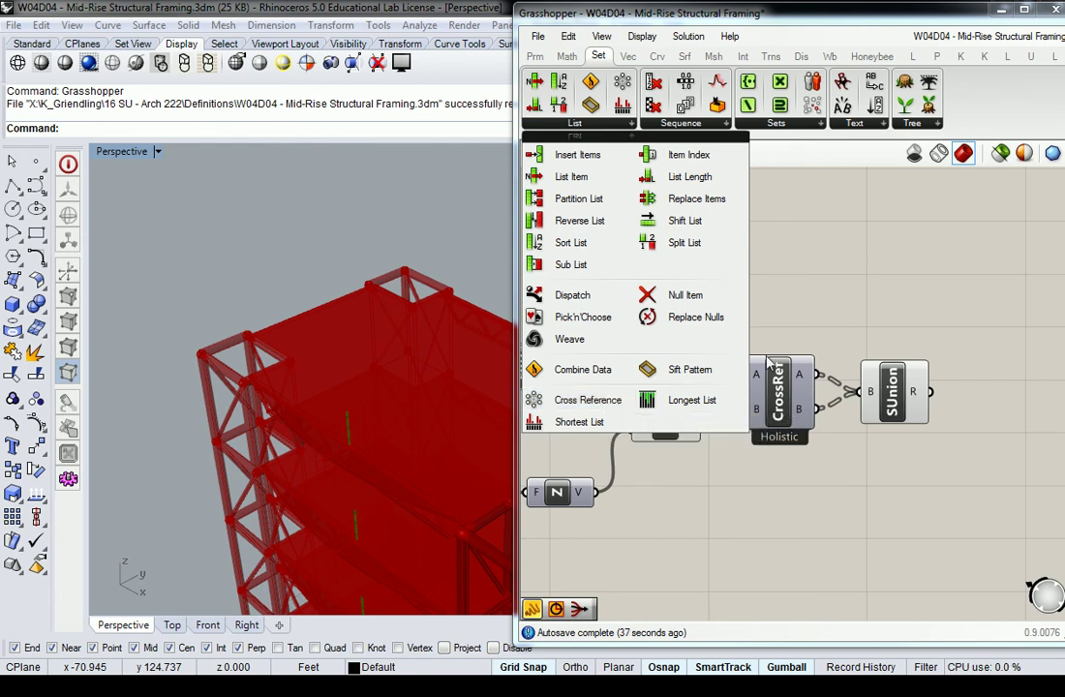
{"action": "mouse_move", "coordinate": [808, 383]}
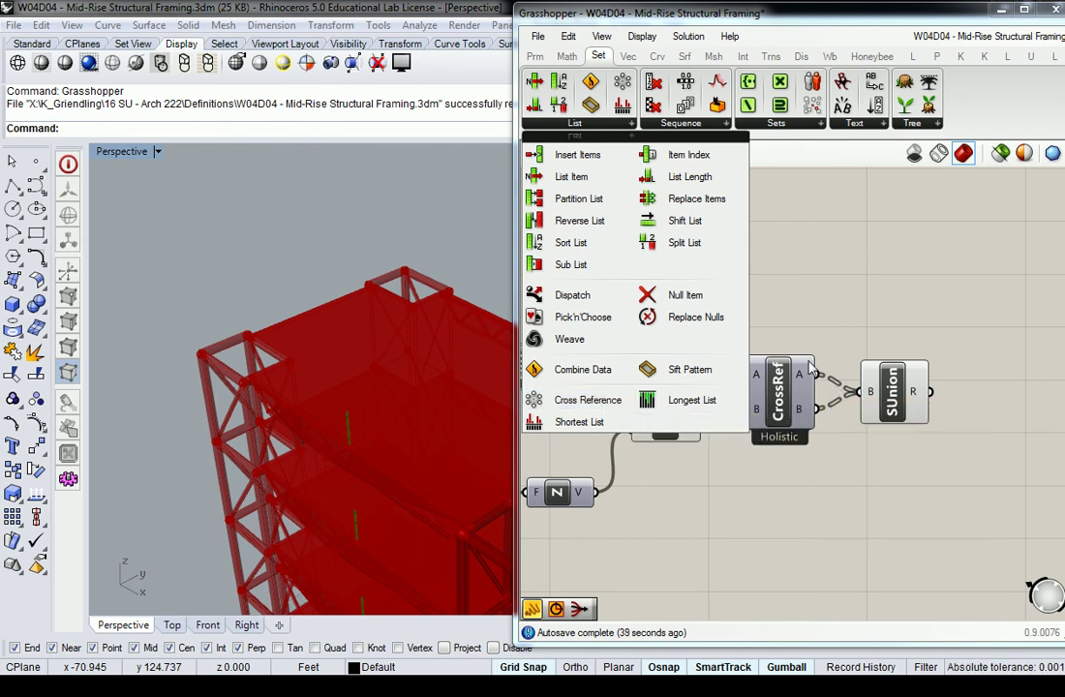
{"action": "left_click", "coordinate": [814, 318]}
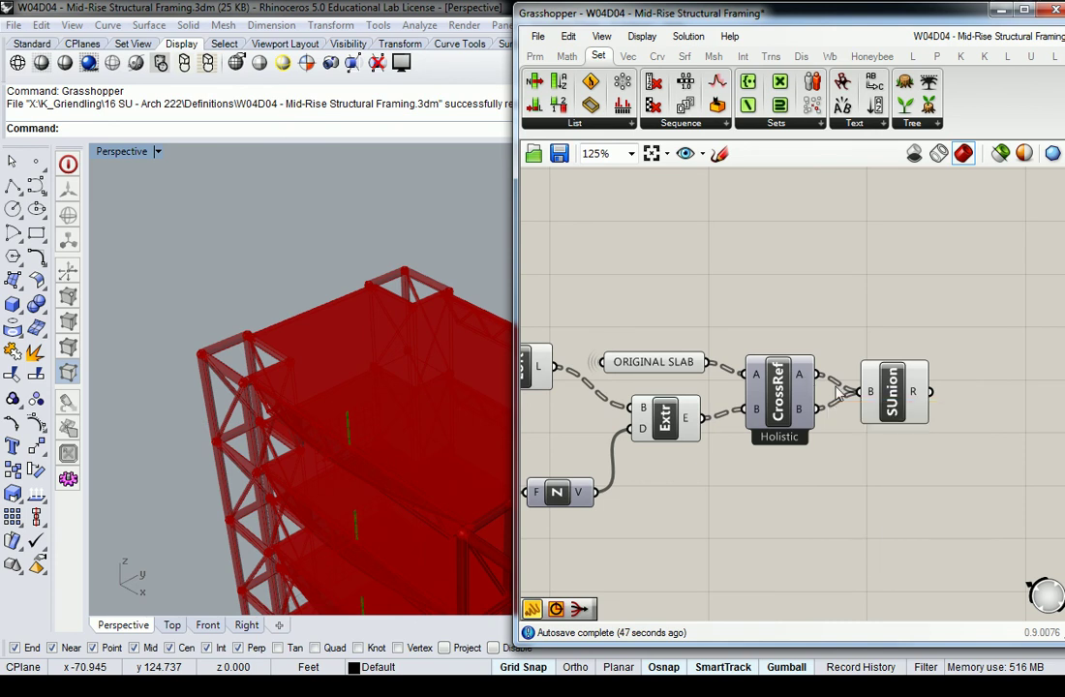
Turn off the preview of all components building the curved edge slabs, up to and including Cross Reference but not Solid Union.
{"action": "right_click_drag", "start_coordinate": [638, 285], "coordinate": [814, 285]}
{"action": "scroll", "coordinate": [814, 284], "scroll_direction": "down", "scroll_amount": 2}
{"action": "right_click_drag", "start_coordinate": [725, 295], "coordinate": [830, 304]}
{"action": "right_click_drag", "start_coordinate": [763, 295], "coordinate": [869, 292]}
{"action": "scroll", "coordinate": [870, 299], "scroll_direction": "down", "scroll_amount": 4}
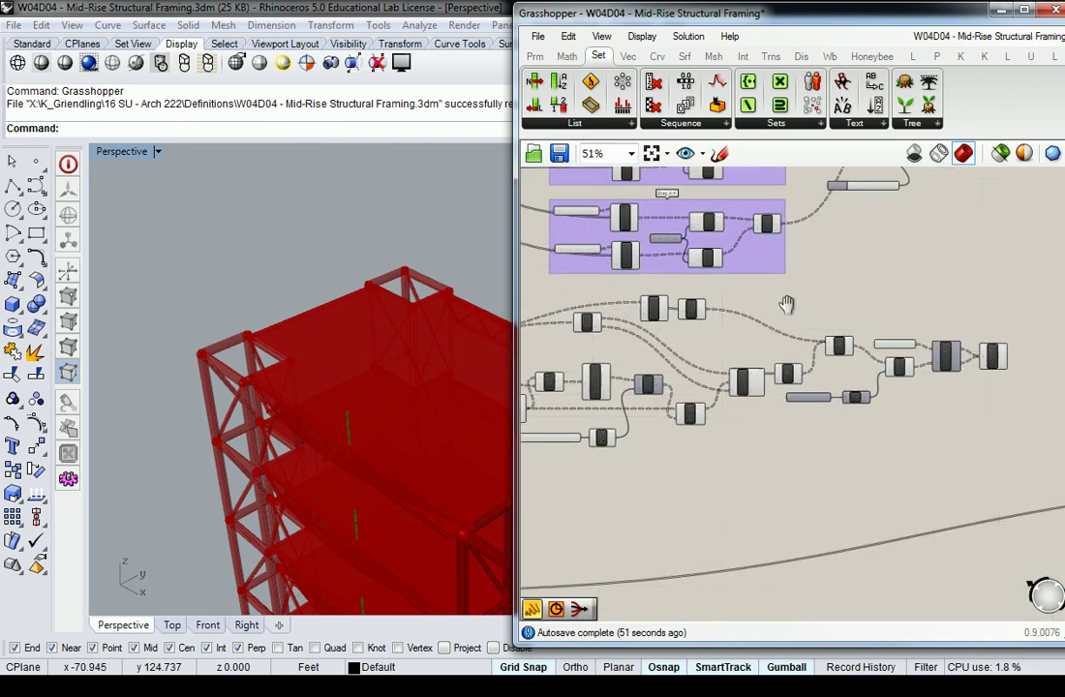
{"action": "left_click_drag", "start_coordinate": [538, 282], "coordinate": [898, 429]}
{"action": "middle_click", "coordinate": [851, 323]}
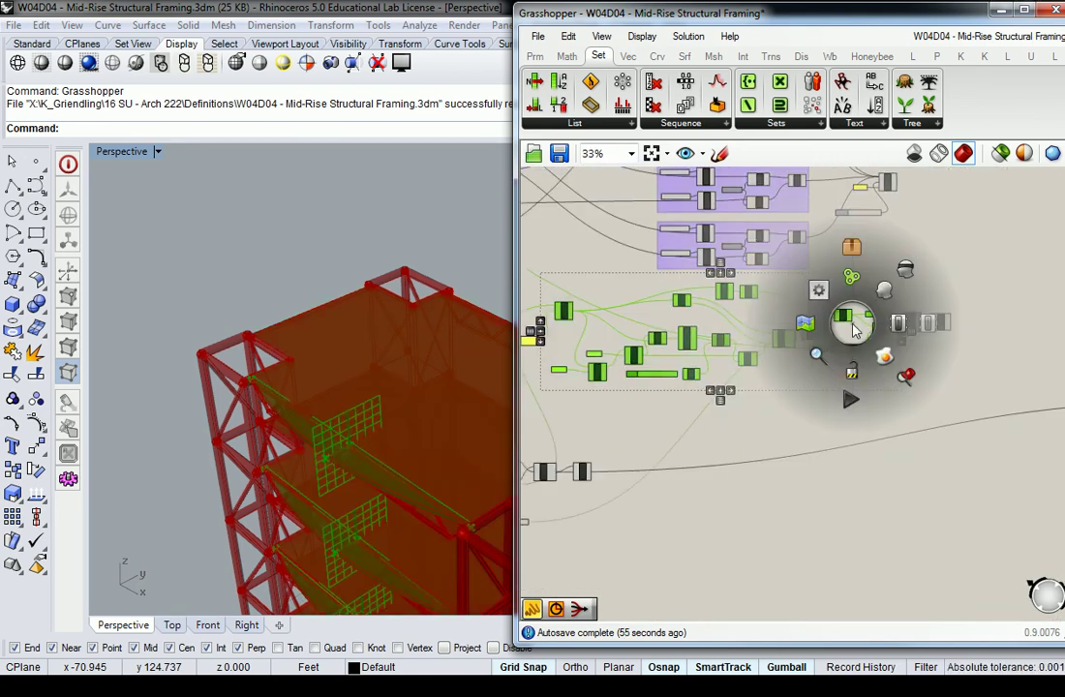
{"action": "left_click", "coordinate": [905, 269]}
{"action": "right_click_drag", "start_coordinate": [728, 457], "coordinate": [814, 352]}
{"action": "left_click", "coordinate": [811, 353]}
Turn off the preview of the upstream components that generate the original floor slabs, including those around the yellow panel.
{"action": "right_click_drag", "start_coordinate": [597, 342], "coordinate": [790, 330]}
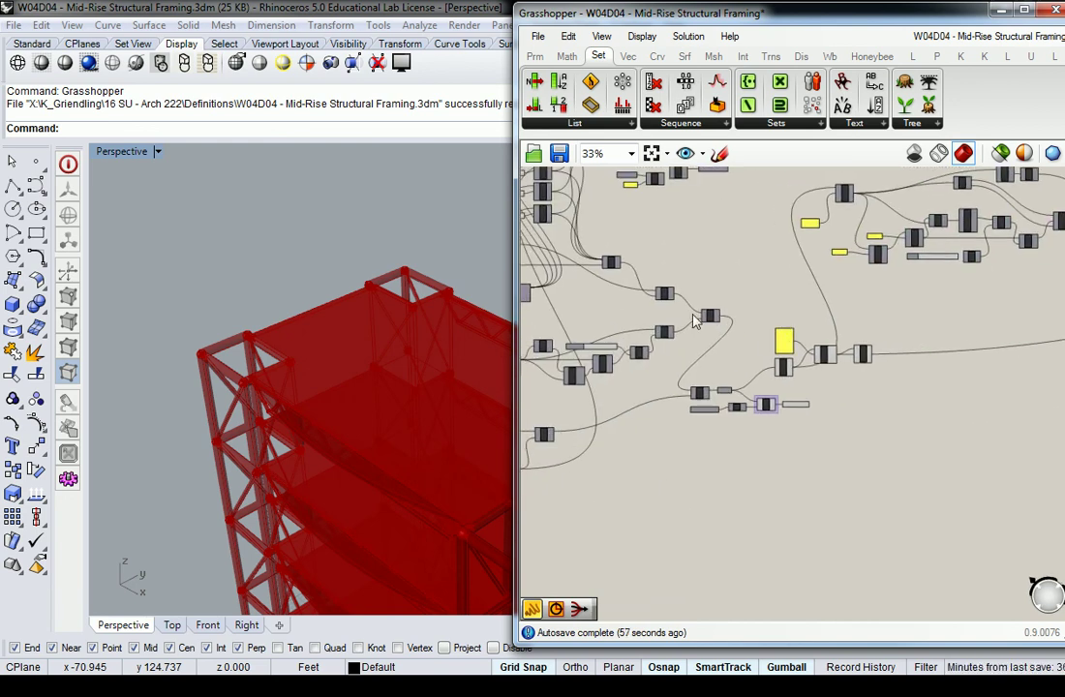
{"action": "left_click_drag", "start_coordinate": [691, 312], "coordinate": [956, 457]}
{"action": "scroll", "coordinate": [867, 390], "scroll_direction": "up", "scroll_amount": 1}
{"action": "middle_click", "coordinate": [868, 388]}
{"action": "left_click", "coordinate": [922, 336]}
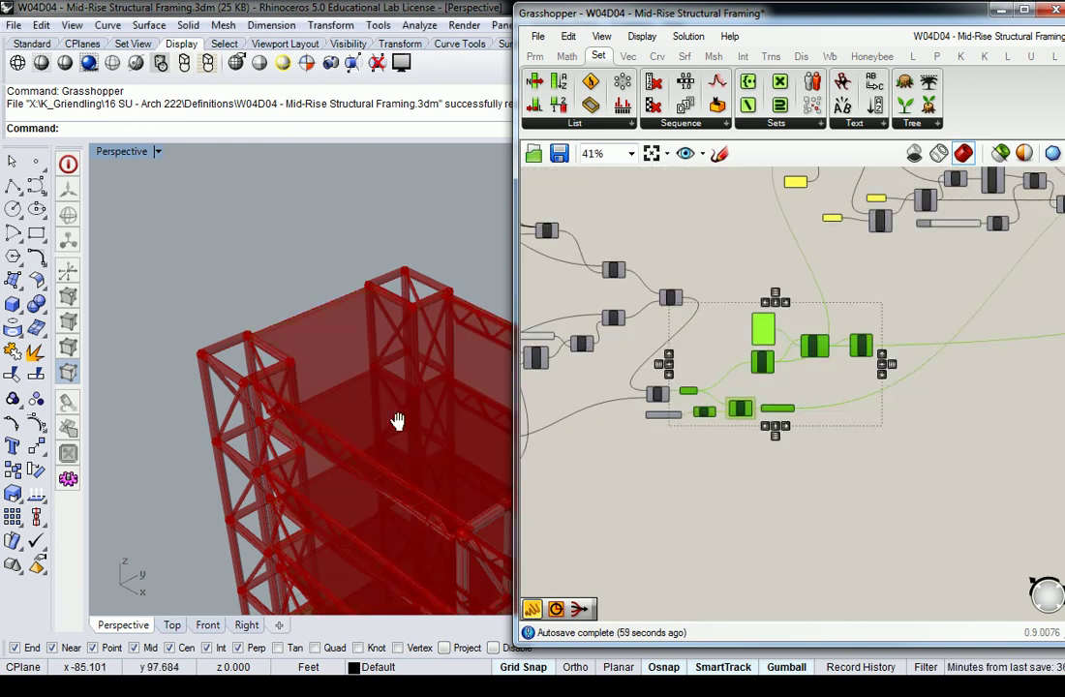
Examine the unioned floor slabs and their curved edges from below in the perspective view.
{"action": "right_click_drag", "start_coordinate": [397, 420], "coordinate": [325, 380], "text": "shift"}
{"action": "right_click_drag", "start_coordinate": [324, 380], "coordinate": [311, 322]}
{"action": "scroll", "coordinate": [380, 282], "scroll_direction": "up", "scroll_amount": 1}
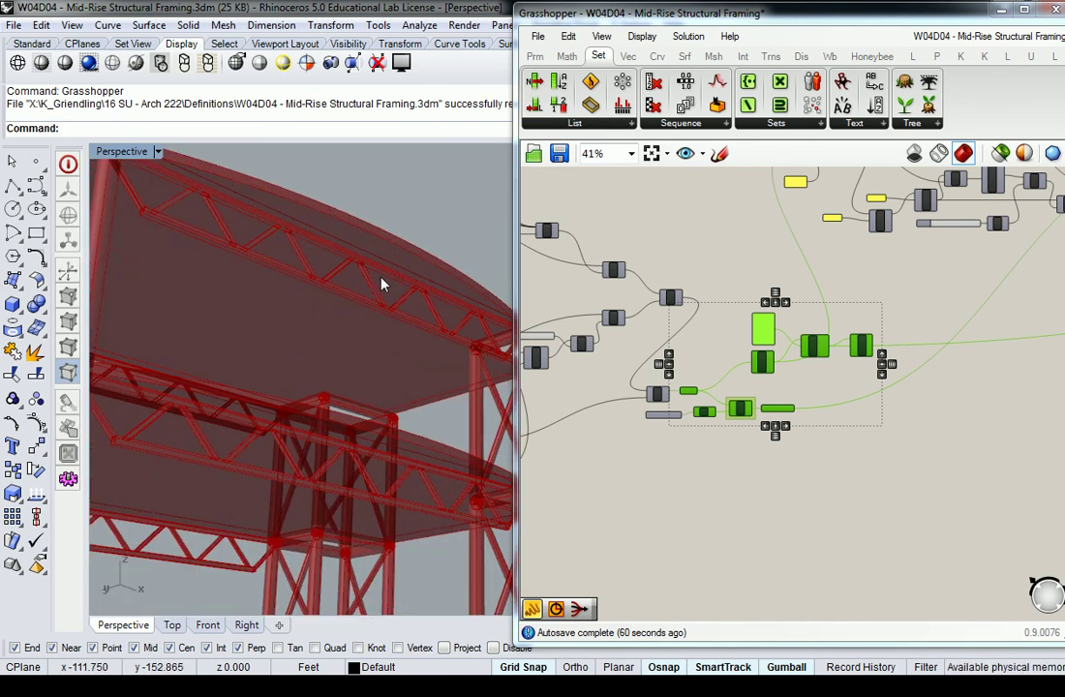
{"action": "left_click", "coordinate": [883, 267]}
{"action": "right_click_drag", "start_coordinate": [883, 266], "coordinate": [666, 349]}
{"action": "right_click_drag", "start_coordinate": [259, 244], "coordinate": [309, 240]}
{"action": "right_click", "coordinate": [982, 322]}
{"action": "right_click", "coordinate": [804, 380]}
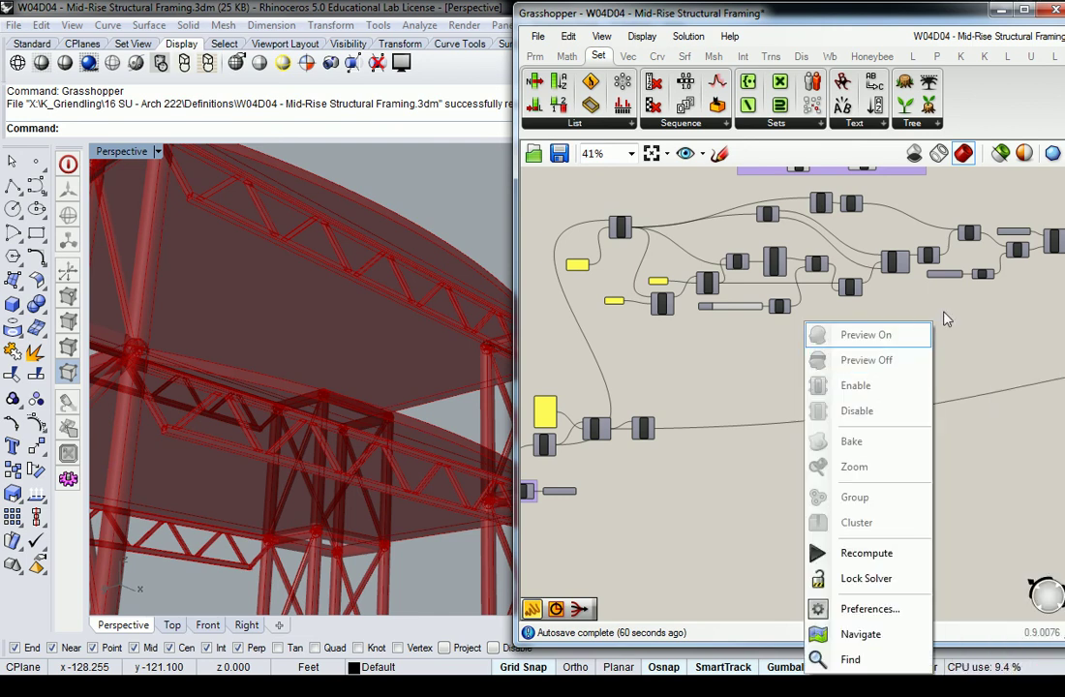
{"action": "left_click", "coordinate": [978, 331]}
Add a Merge Faces component after Solid Union and wire the union's R output into its B input.
{"action": "right_click_drag", "start_coordinate": [982, 335], "coordinate": [721, 411]}
{"action": "scroll", "coordinate": [846, 335], "scroll_direction": "up", "scroll_amount": 7}
{"action": "scroll", "coordinate": [796, 300], "scroll_direction": "up", "scroll_amount": 2}
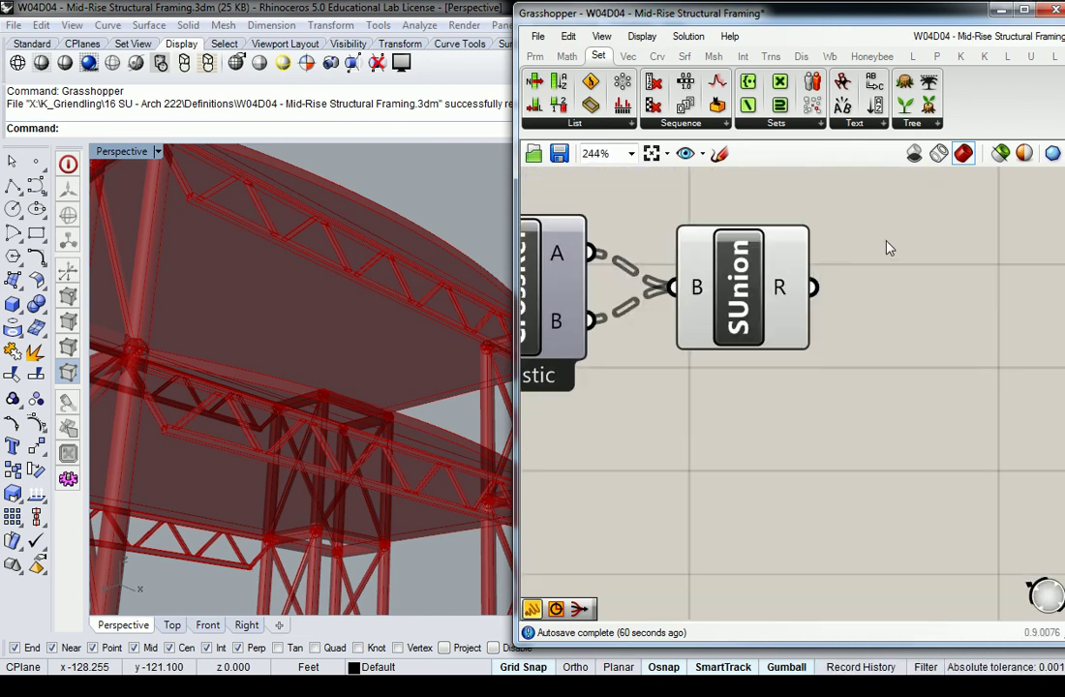
{"action": "right_click_drag", "start_coordinate": [887, 245], "coordinate": [816, 283]}
{"action": "left_click", "coordinate": [683, 60]}
{"action": "left_click", "coordinate": [713, 56]}
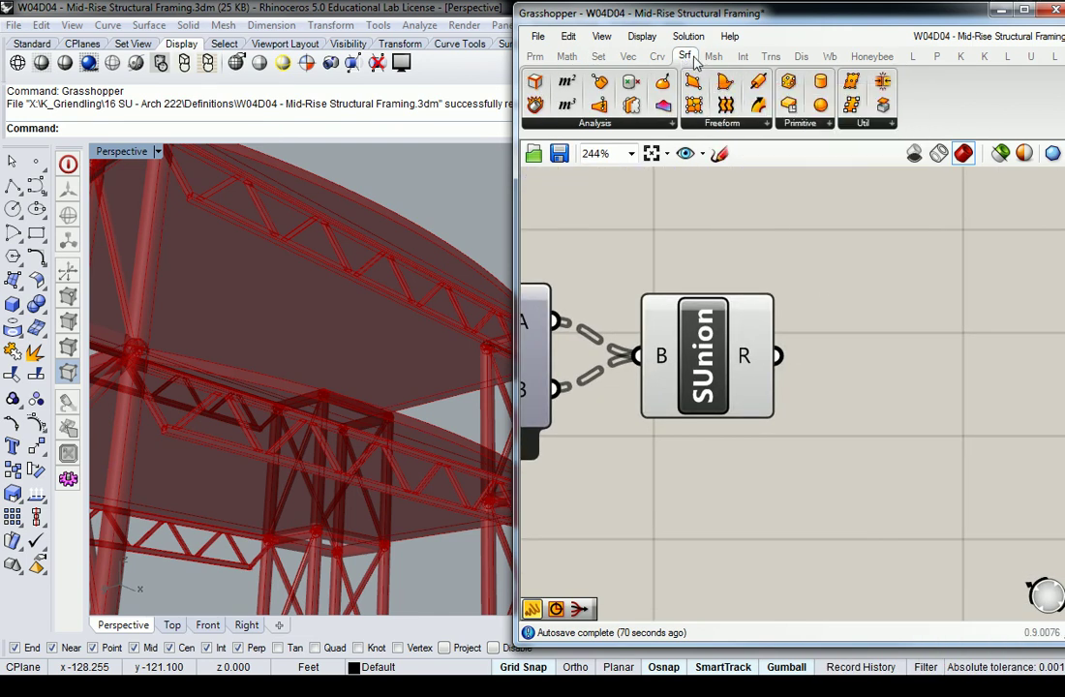
{"action": "left_click", "coordinate": [742, 56]}
{"action": "left_click", "coordinate": [733, 125]}
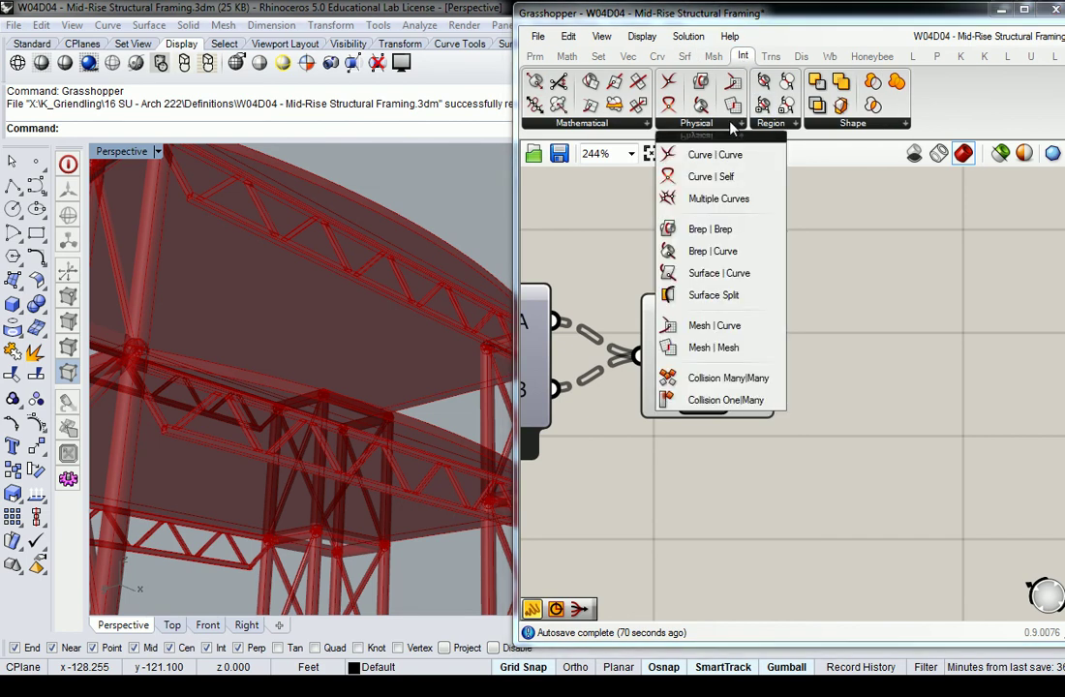
{"action": "left_click", "coordinate": [830, 125]}
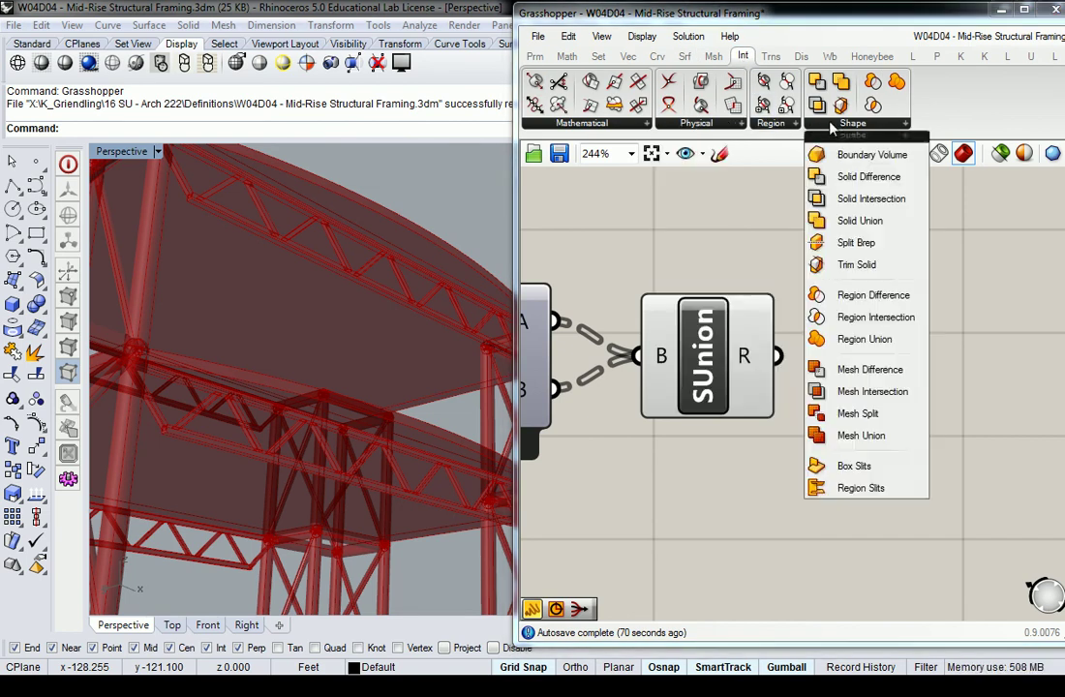
{"action": "left_click", "coordinate": [772, 125]}
{"action": "left_click", "coordinate": [684, 56]}
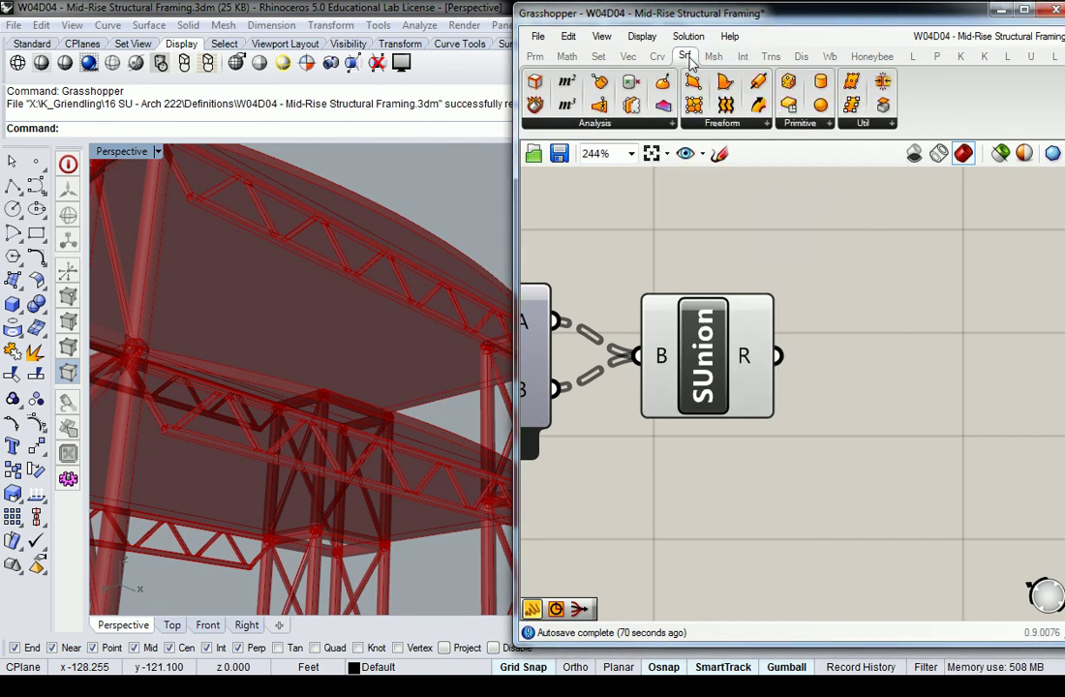
{"action": "left_click", "coordinate": [856, 124]}
{"action": "left_click_drag", "start_coordinate": [876, 368], "coordinate": [903, 357]}
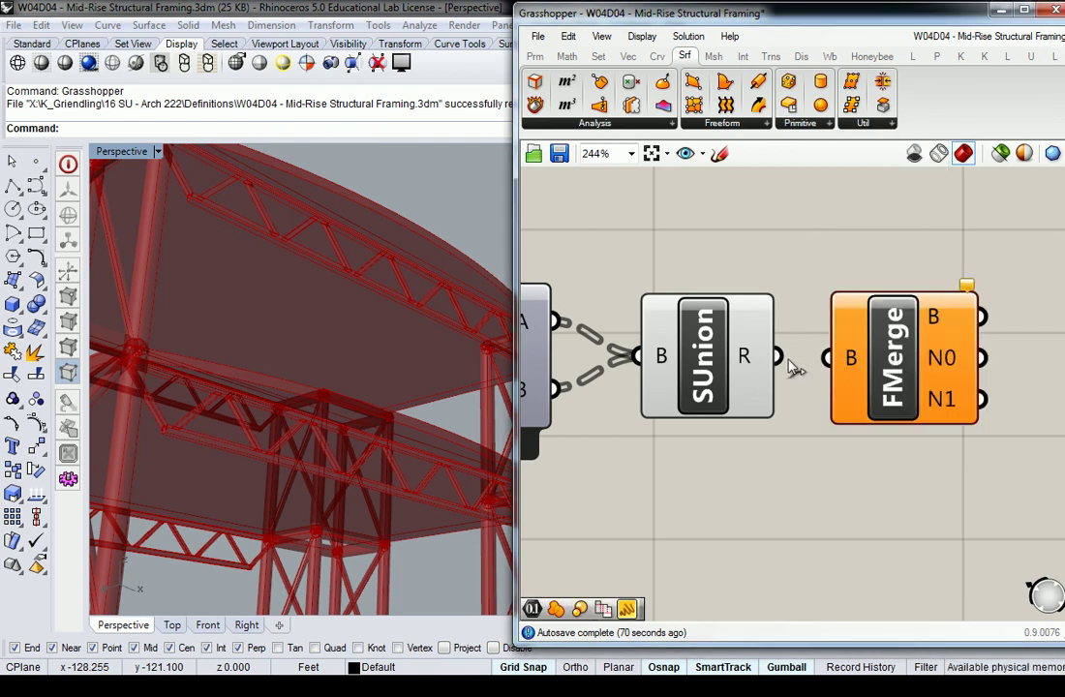
{"action": "left_click_drag", "start_coordinate": [780, 358], "coordinate": [826, 358]}
Turn off the preview of the Solid Union component so only the merged-face slabs are displayed.
{"action": "left_click", "coordinate": [725, 355]}
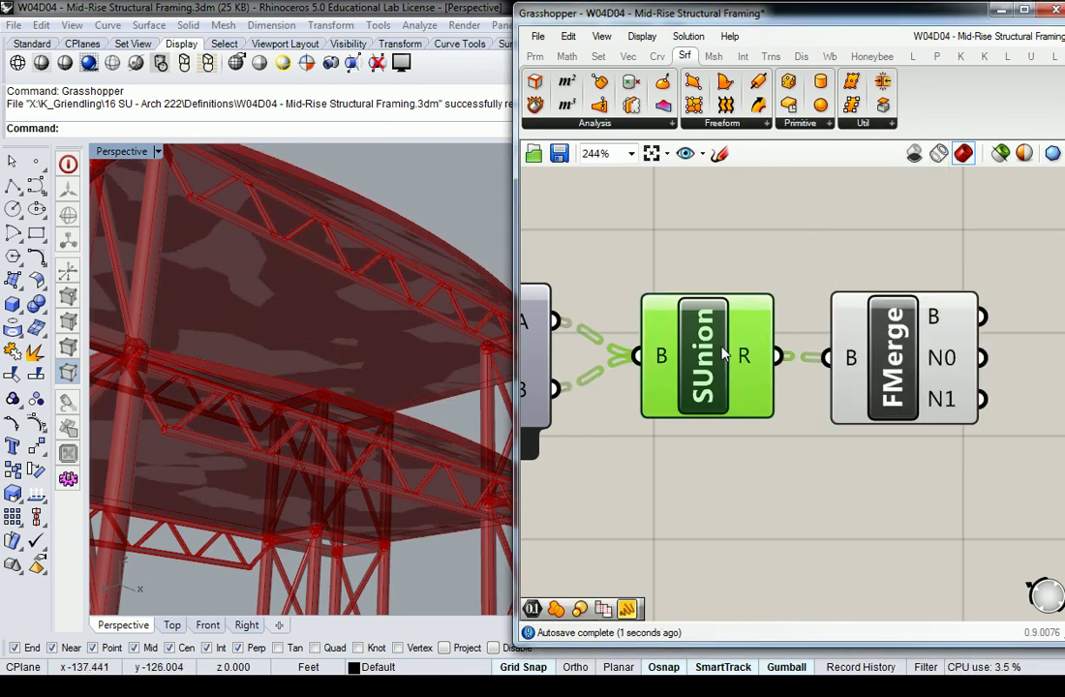
{"action": "right_click", "coordinate": [723, 350]}
{"action": "left_click", "coordinate": [755, 381]}
{"action": "left_click", "coordinate": [759, 245]}
Examine the merged slabs within the building frame and review the available shape intersection components.
{"action": "right_click_drag", "start_coordinate": [395, 269], "coordinate": [307, 298], "text": "shift"}
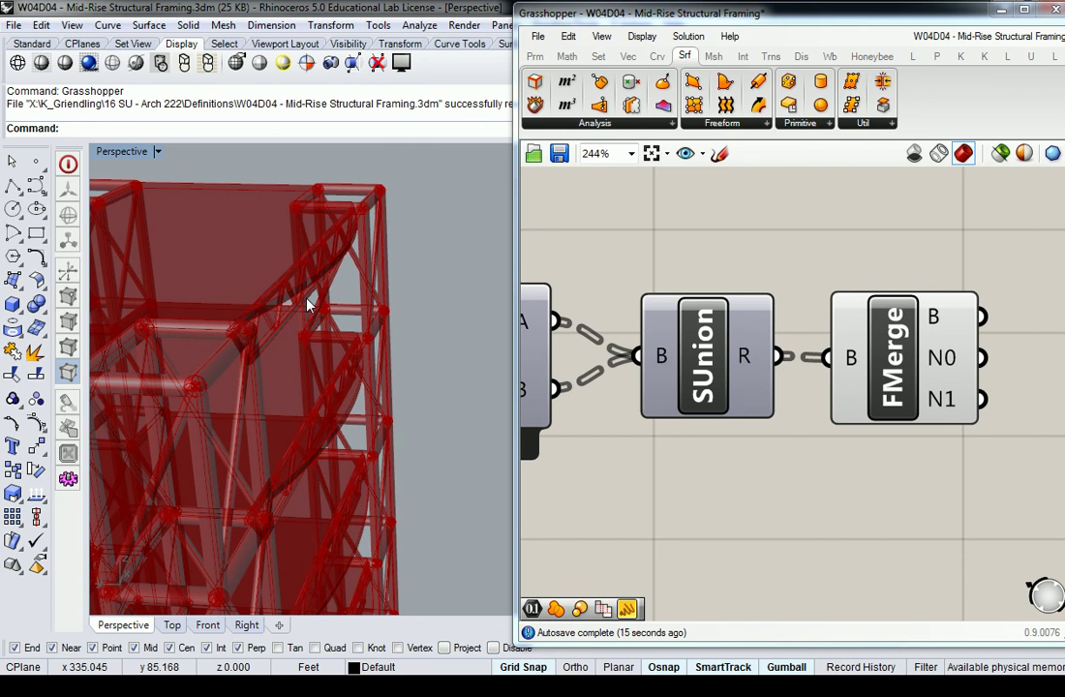
{"action": "scroll", "coordinate": [770, 235], "scroll_direction": "down", "scroll_amount": 4}
{"action": "right_click_drag", "start_coordinate": [706, 238], "coordinate": [871, 240]}
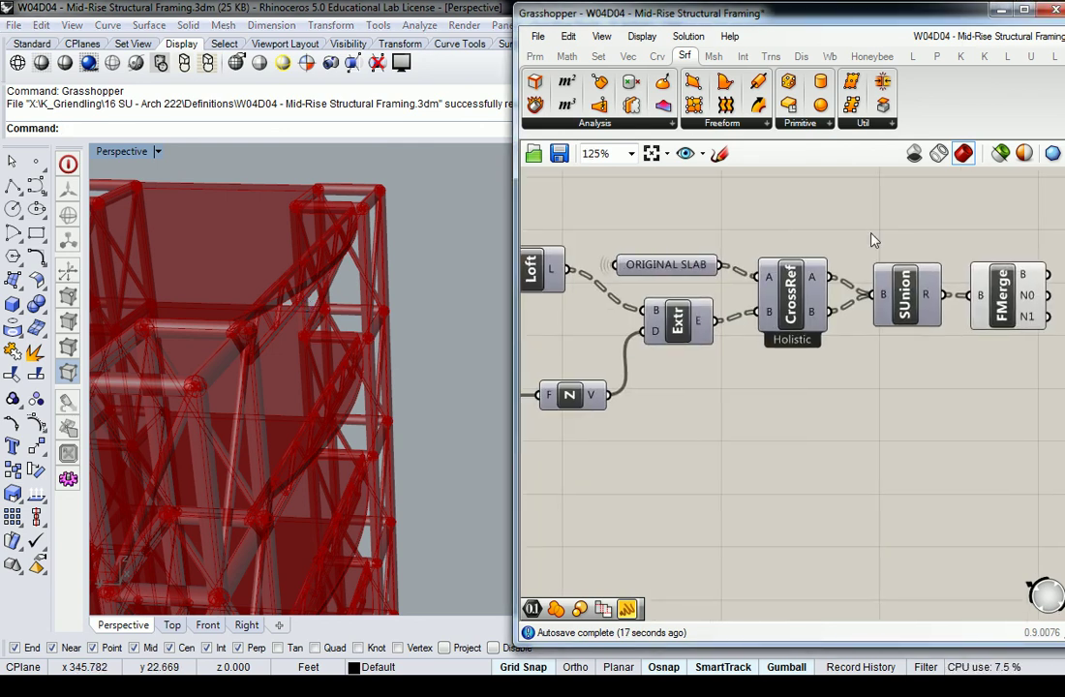
{"action": "left_click", "coordinate": [742, 56]}
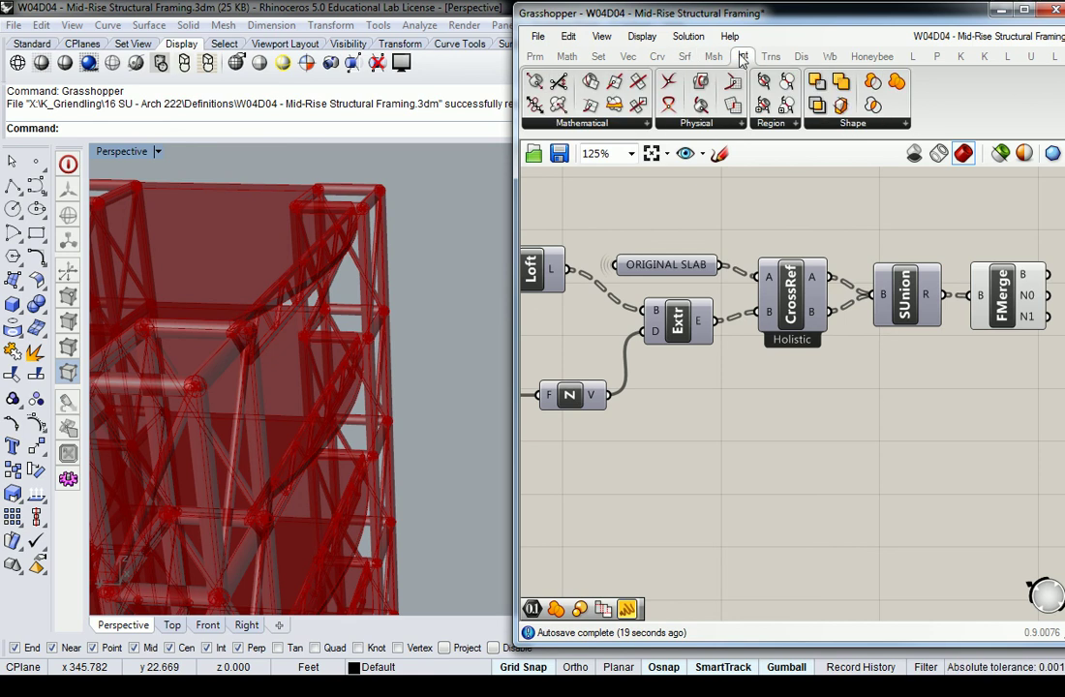
{"action": "left_click", "coordinate": [852, 126]}
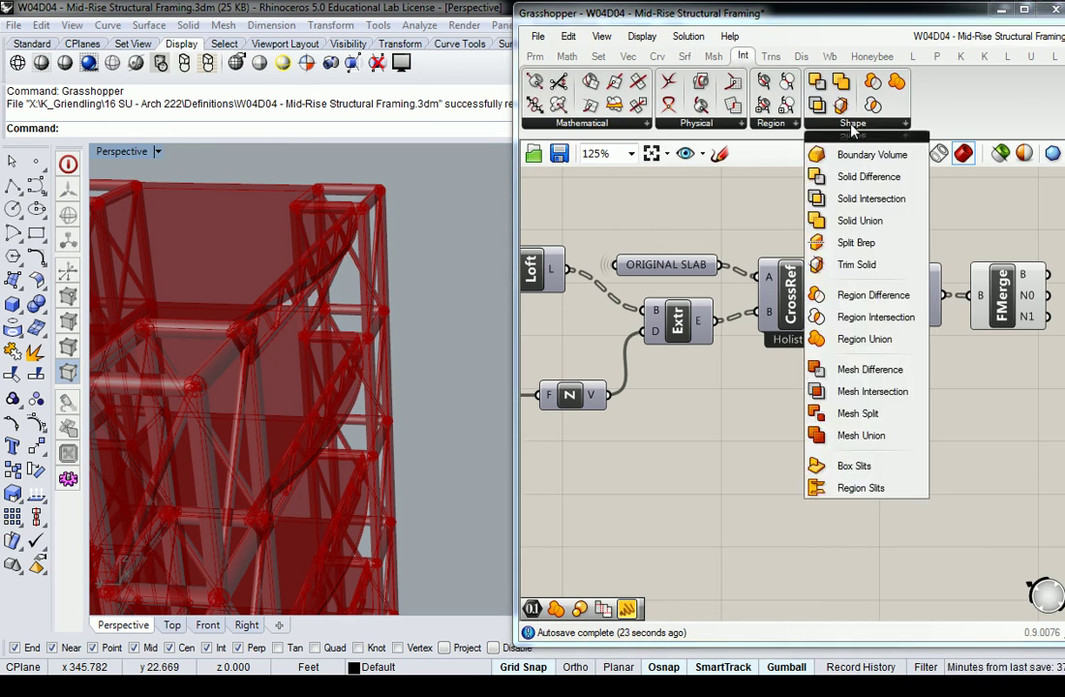
{"action": "left_click", "coordinate": [714, 191]}
Widen the Grasshopper window over the model view and show the slab chain from the Arc and Loft components to Merge Faces.
{"action": "right_click_drag", "start_coordinate": [470, 232], "coordinate": [429, 175], "text": "shift"}
{"action": "left_click_drag", "start_coordinate": [516, 198], "coordinate": [457, 212]}
{"action": "scroll", "coordinate": [544, 199], "scroll_direction": "down", "scroll_amount": 5}
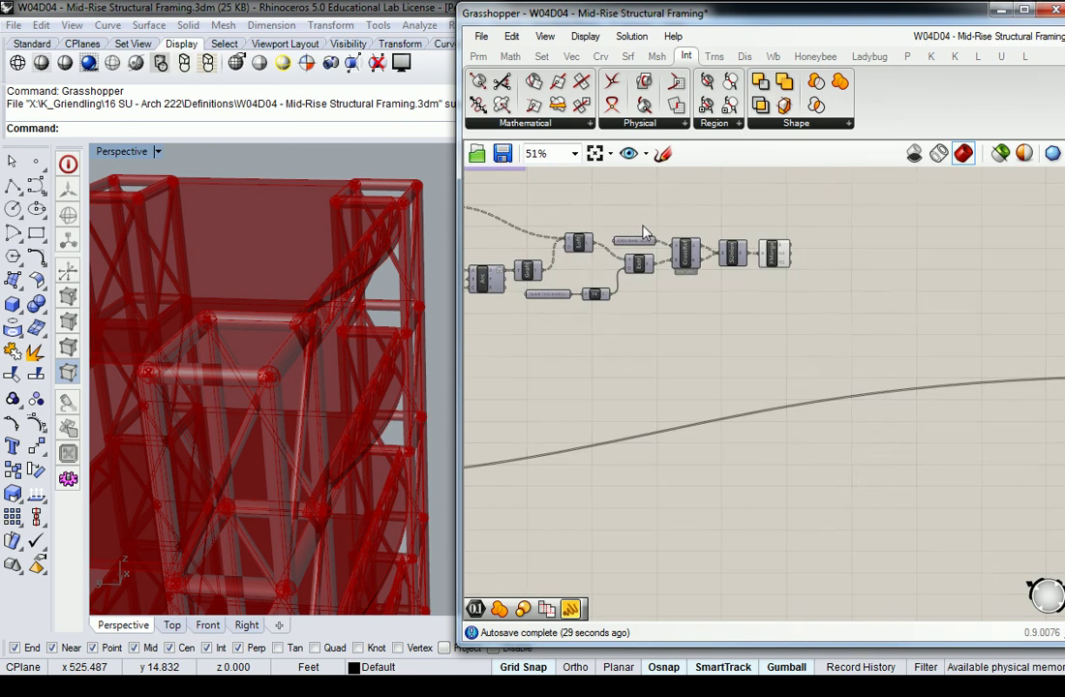
{"action": "scroll", "coordinate": [819, 283], "scroll_direction": "up", "scroll_amount": 3}
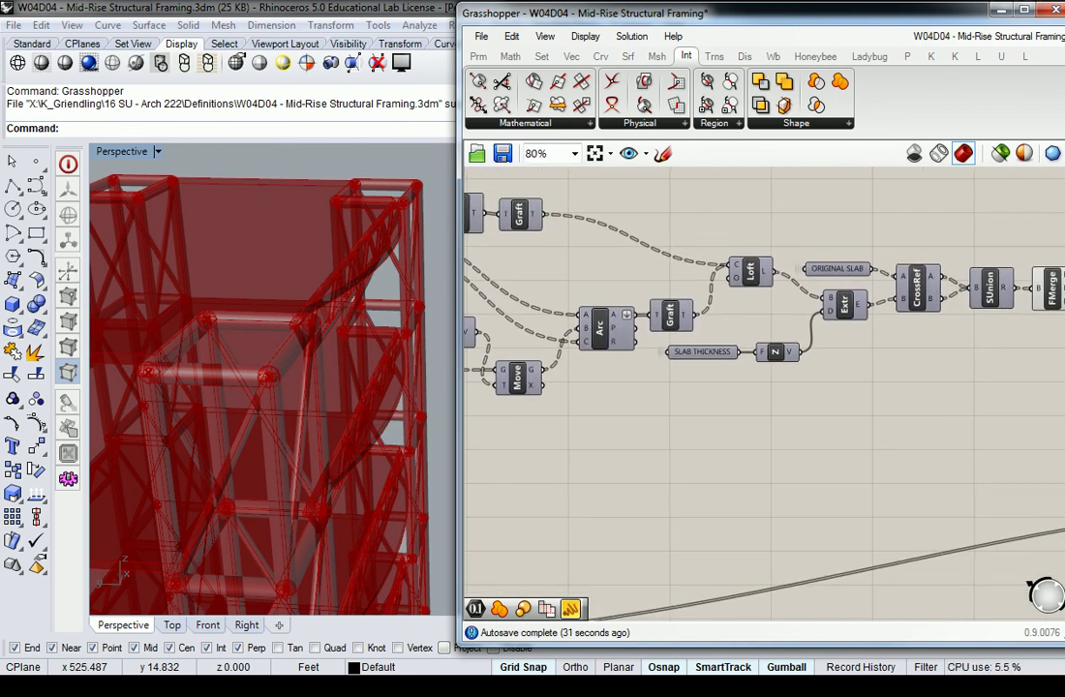